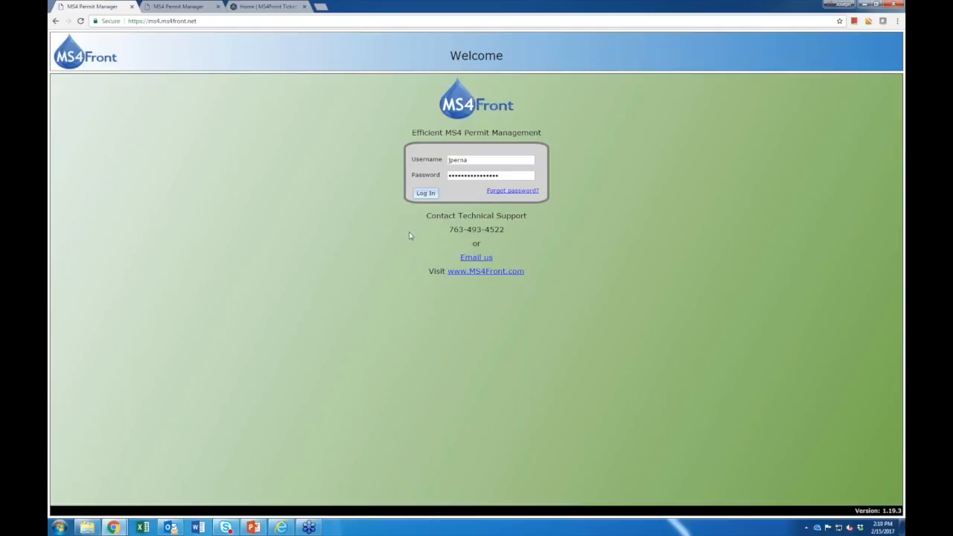
Log in to the permit management site and zoom the dashboard map in on South Windsor.
click(425, 194)
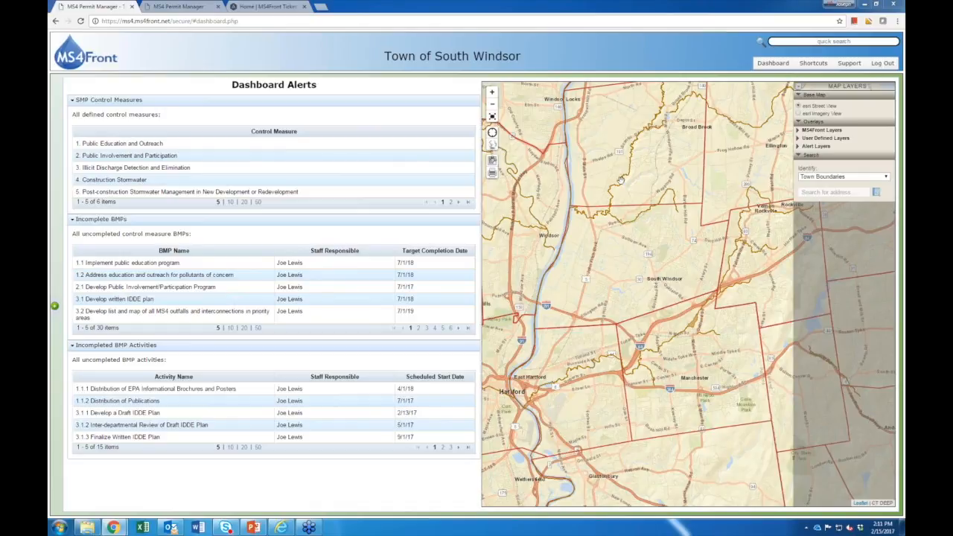
drag(597, 227, 602, 246)
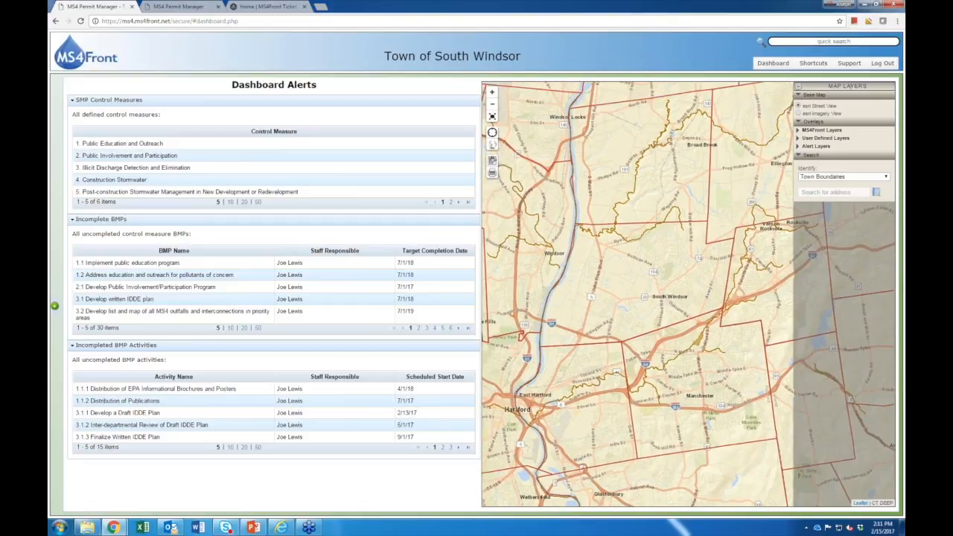
scroll(539, 297, up, 1)
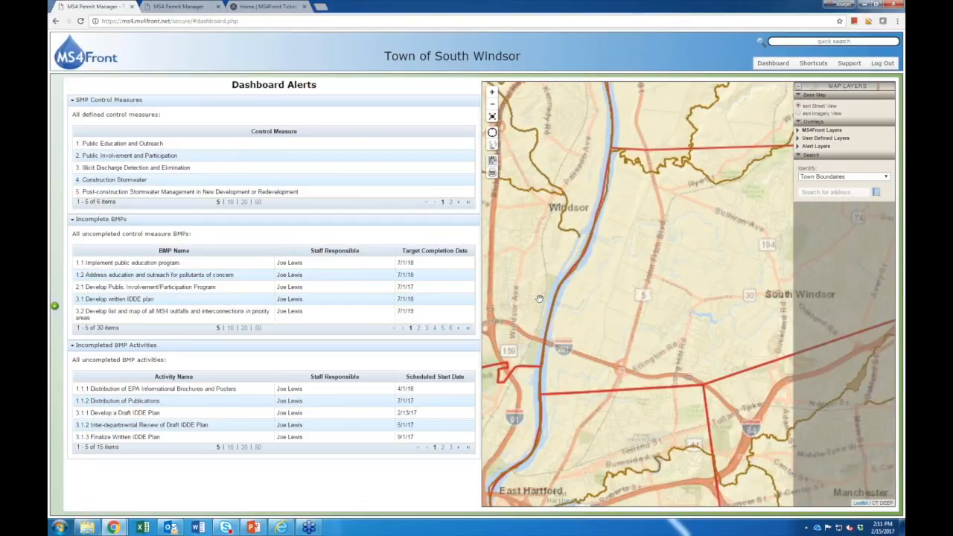
drag(588, 328, 558, 335)
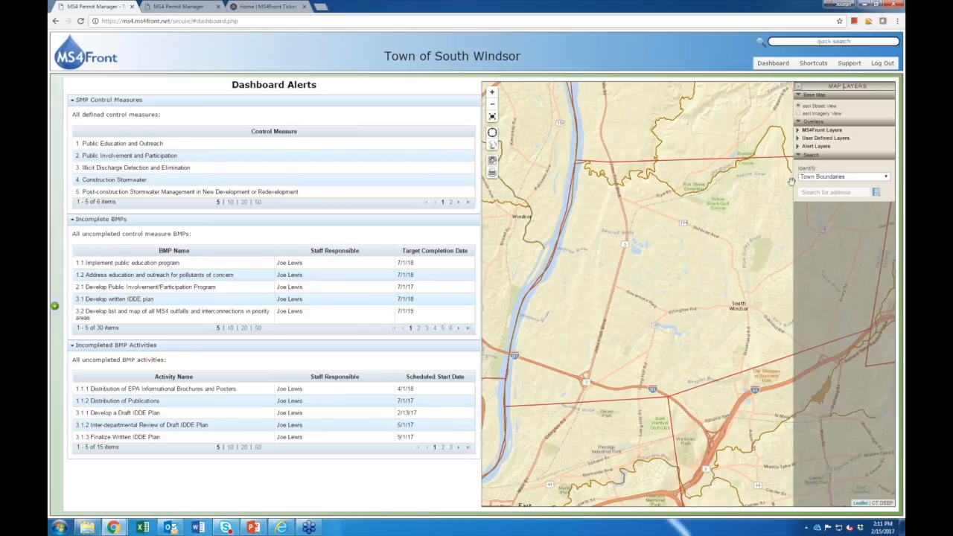
Expand the user-defined and MS4Front map layers and show the Waterbodies and Outfall Locations overlays.
click(798, 139)
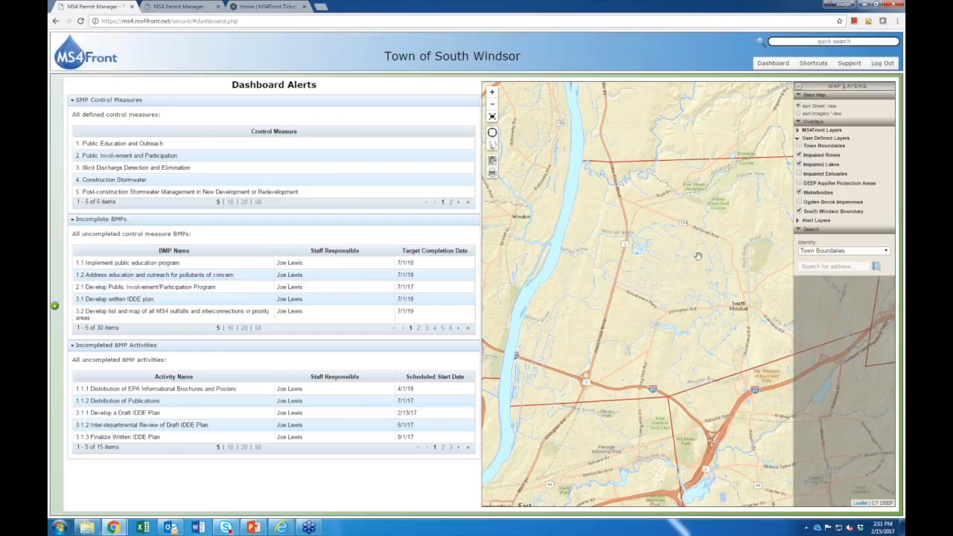
drag(747, 259, 732, 306)
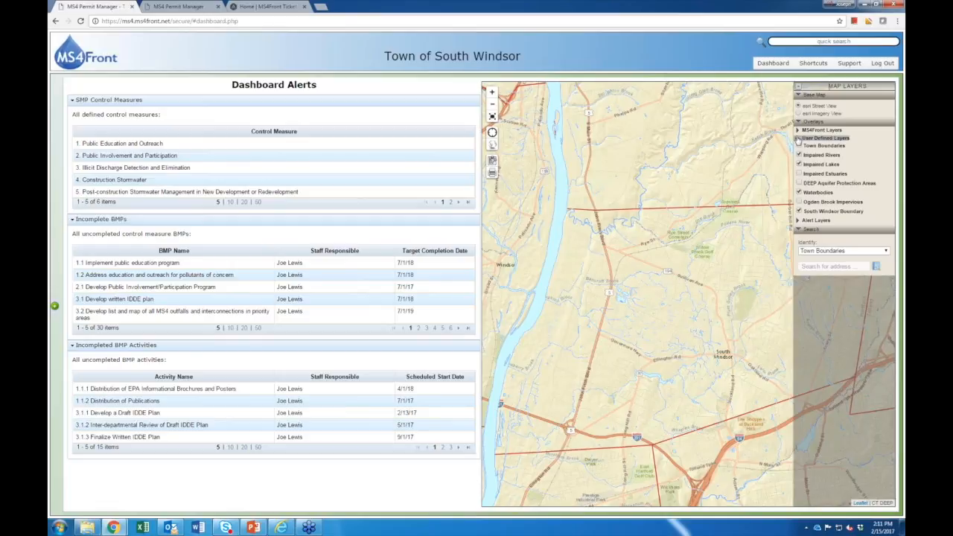
click(822, 130)
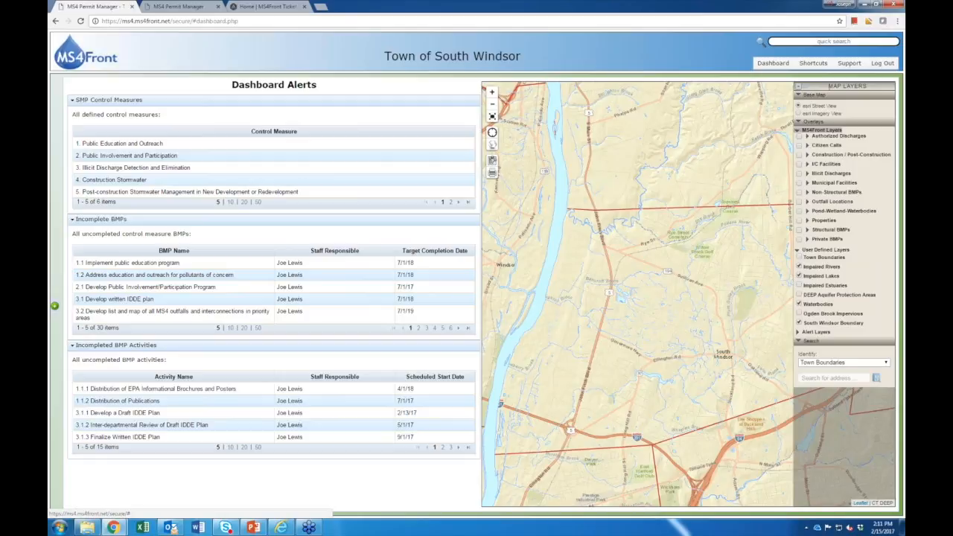
click(800, 202)
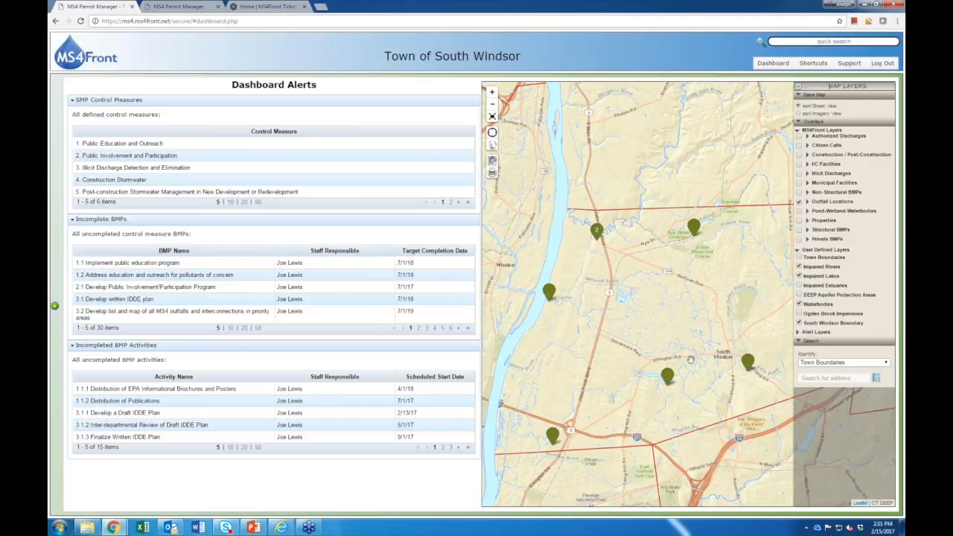
Switch the base map to esri Imagery View around the outfall near Berry Patch, southeast of Wapping.
drag(700, 372, 695, 372)
scroll(692, 376, up, 3)
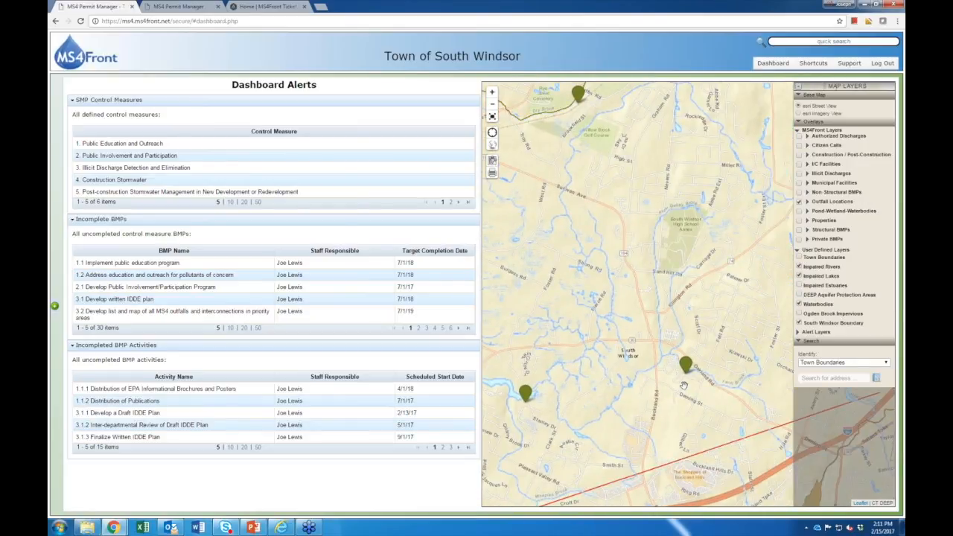
scroll(685, 383, up, 2)
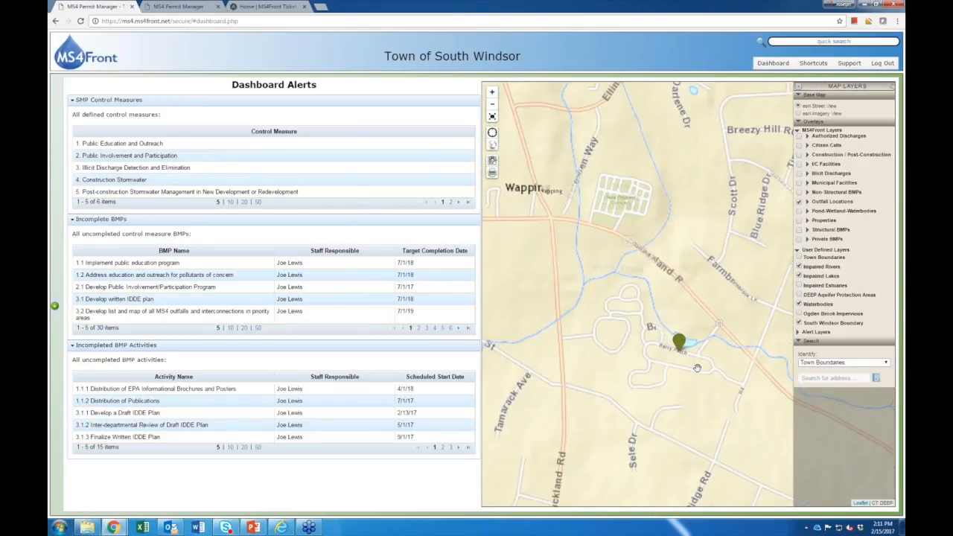
drag(708, 380, 671, 376)
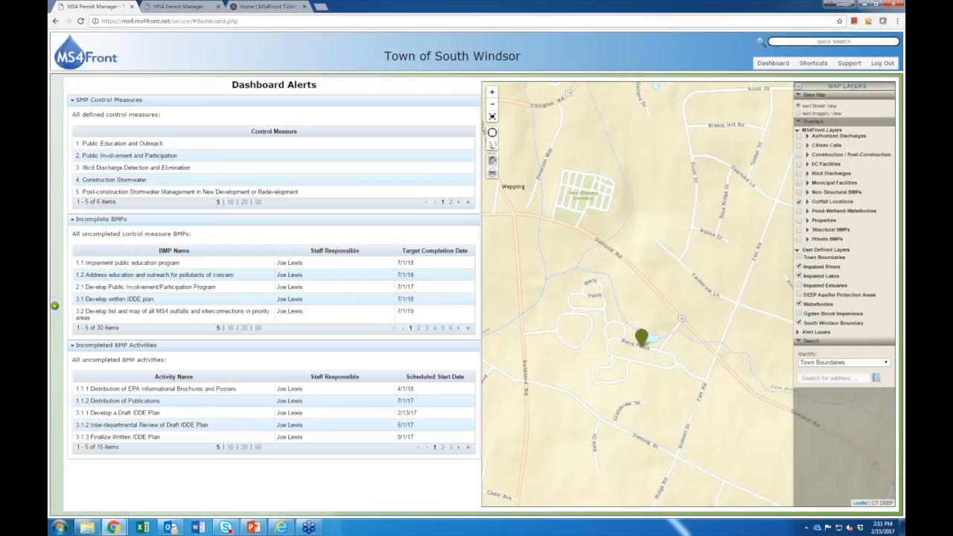
click(798, 113)
drag(635, 372, 638, 358)
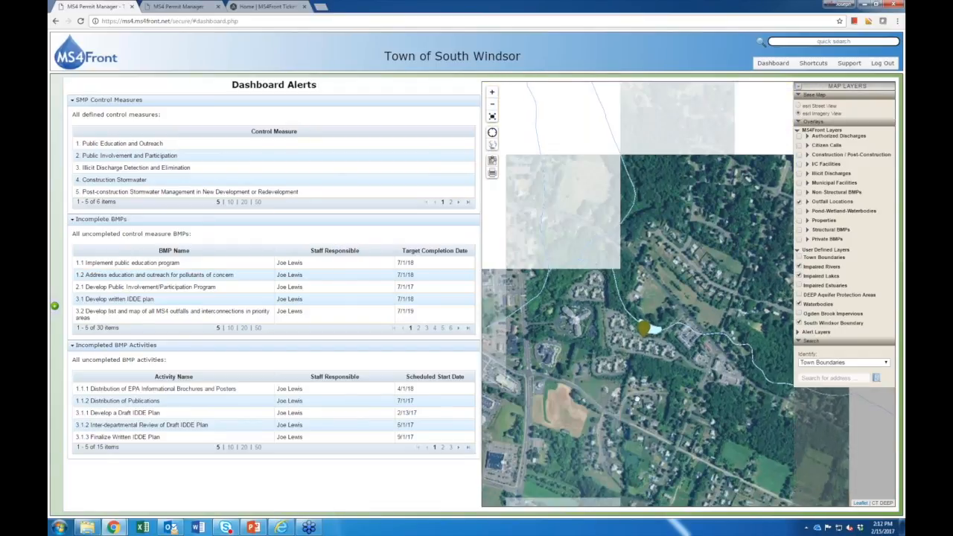
scroll(638, 358, up, 1)
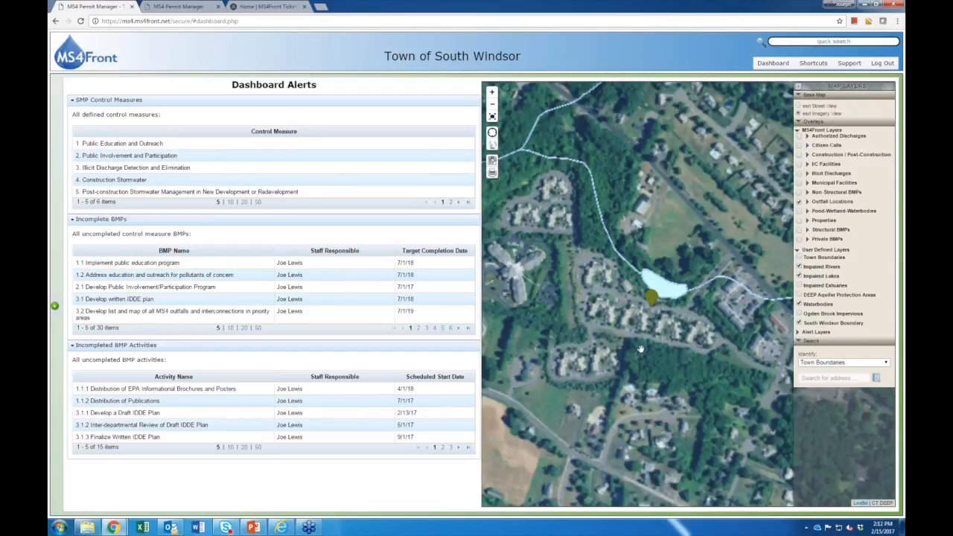
Bring up the map popup of the outfall beside the Berry Patch pond.
click(651, 297)
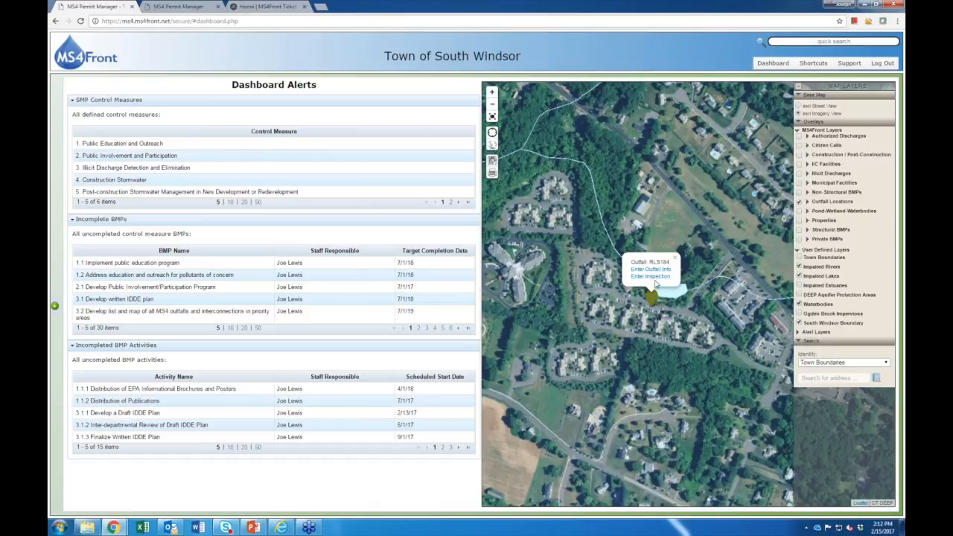
drag(638, 345, 653, 346)
scroll(639, 345, down, 1)
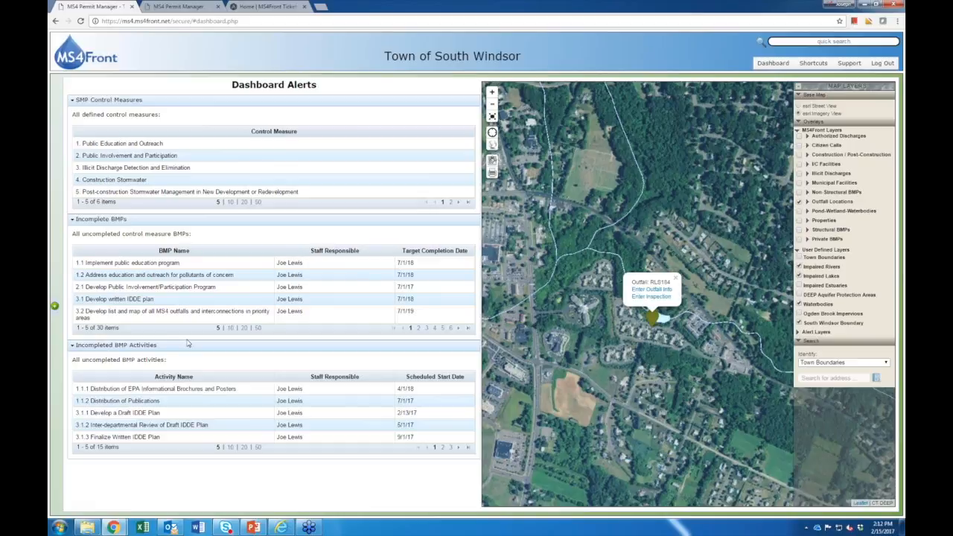
Collapse both incomplete BMP alert sections and list the SMP Control Measures at 10 items per page.
click(80, 221)
click(81, 231)
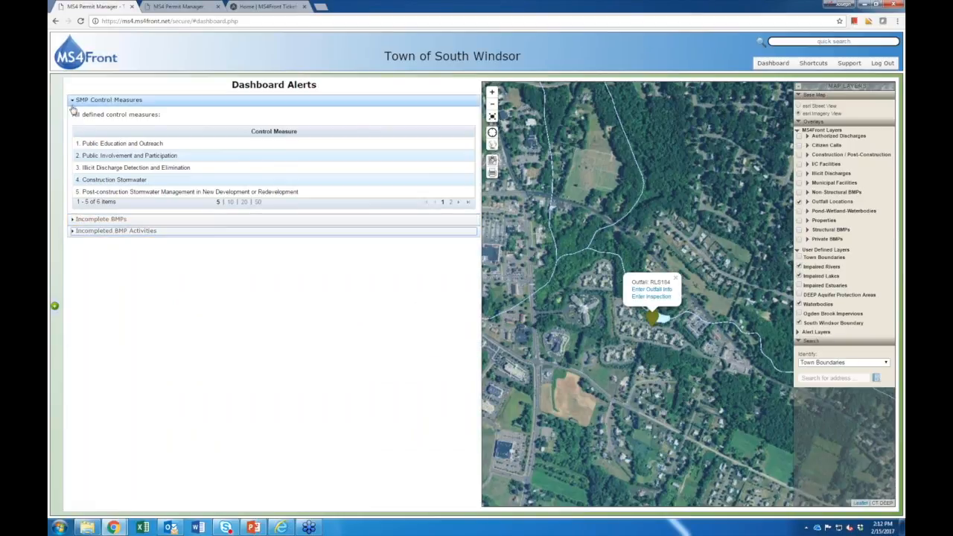
click(74, 104)
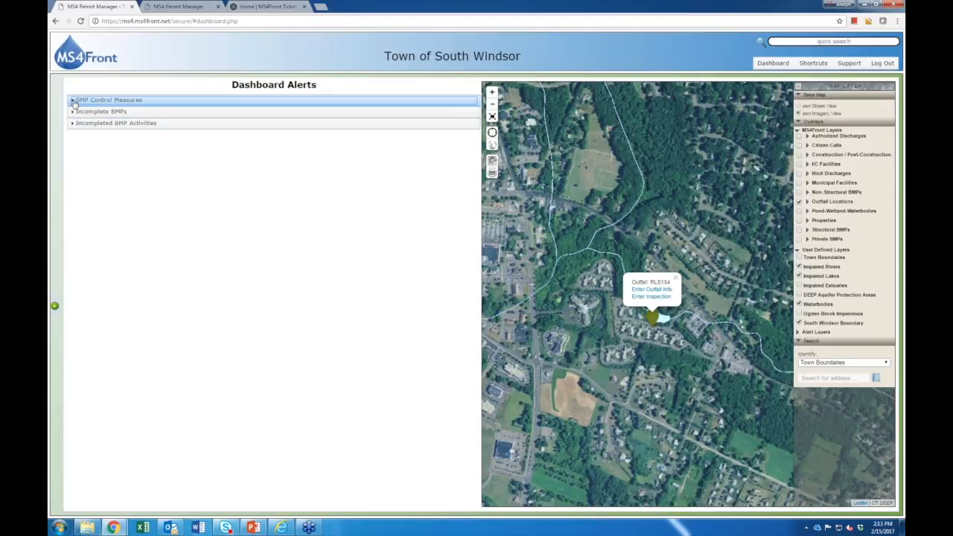
click(73, 103)
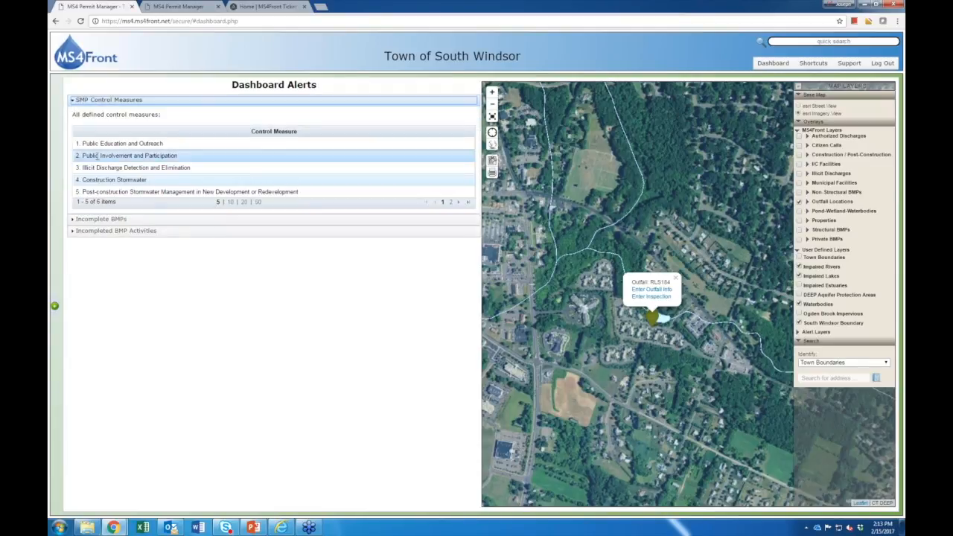
click(230, 203)
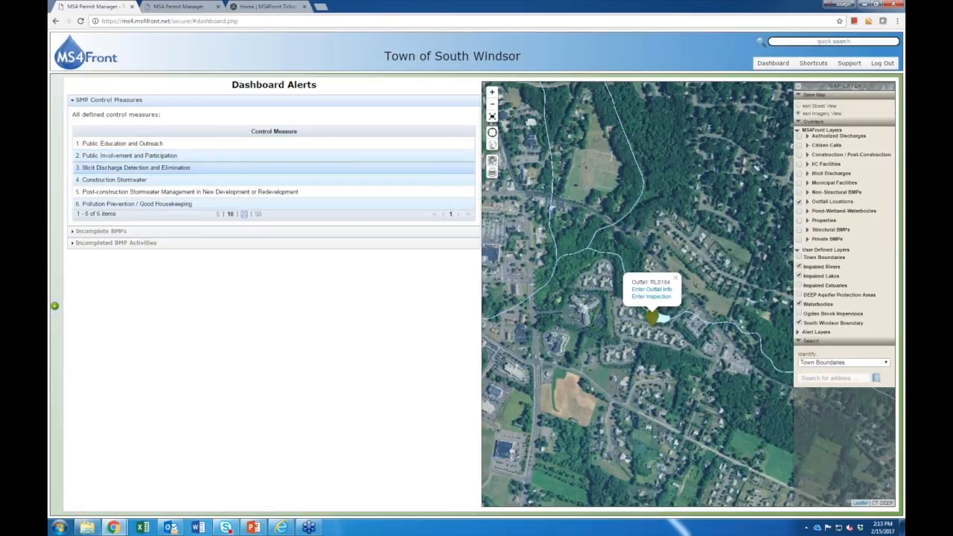
Review the Incomplete BMPs alert at 50 items per page, then return to the SMP Control Measures list.
click(85, 102)
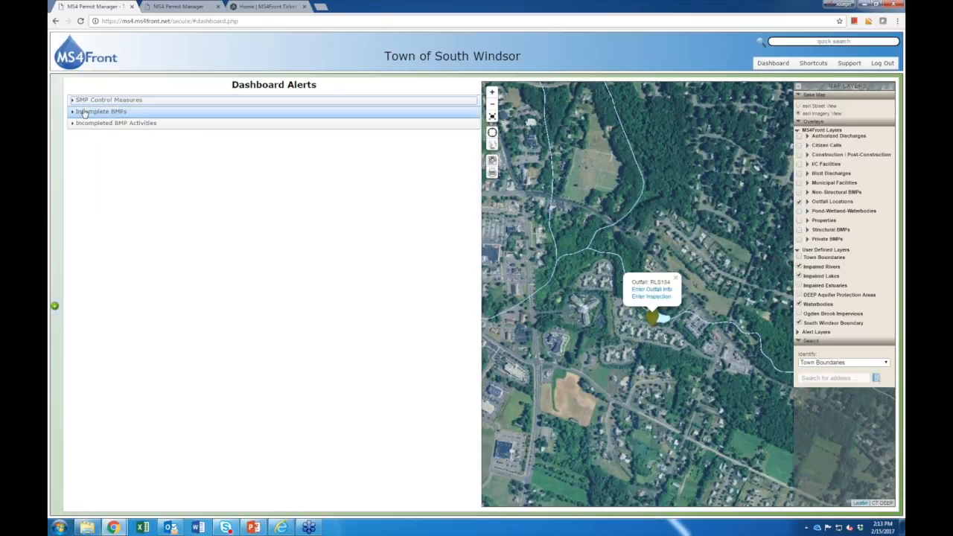
click(84, 112)
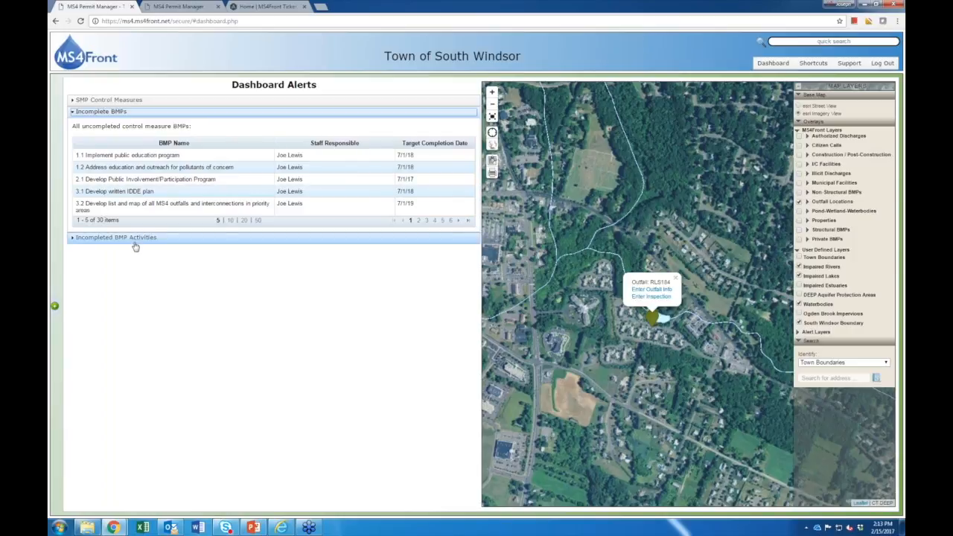
click(259, 221)
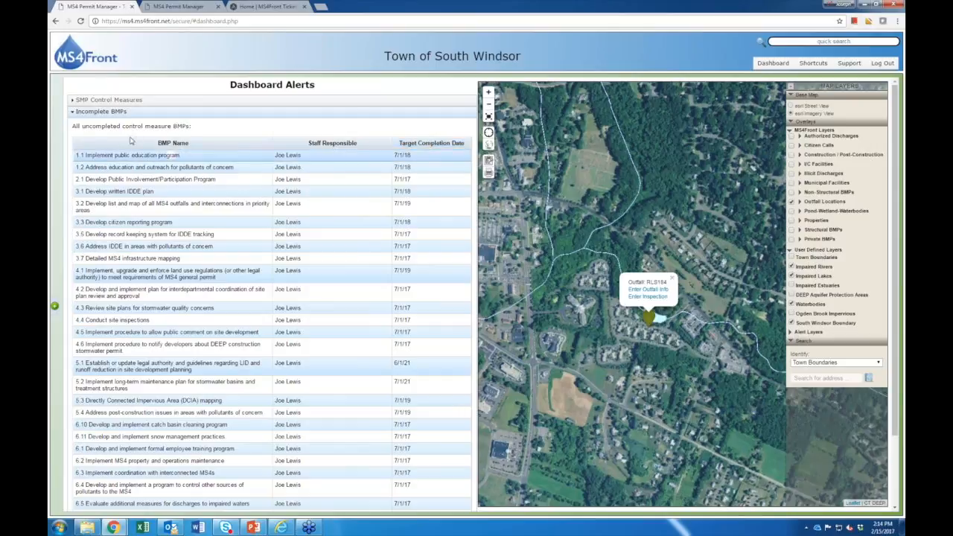
click(81, 112)
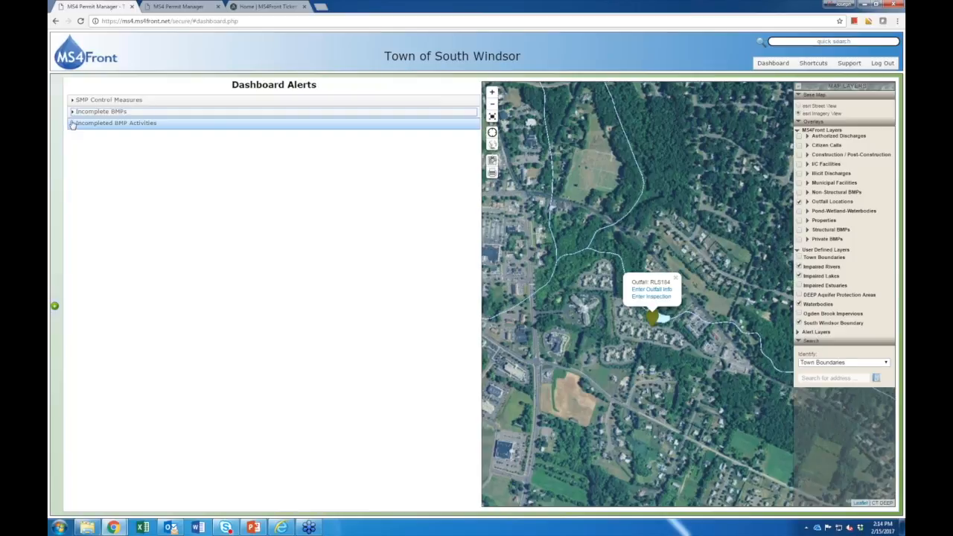
click(73, 100)
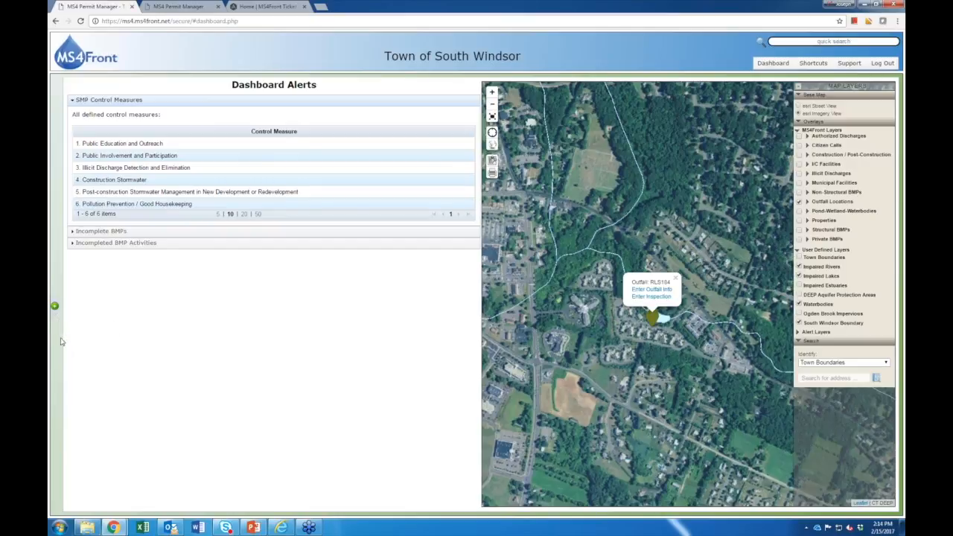
Open the Illicit Discharge Detection and Elimination record from the control measures under SW Plan Information.
click(55, 308)
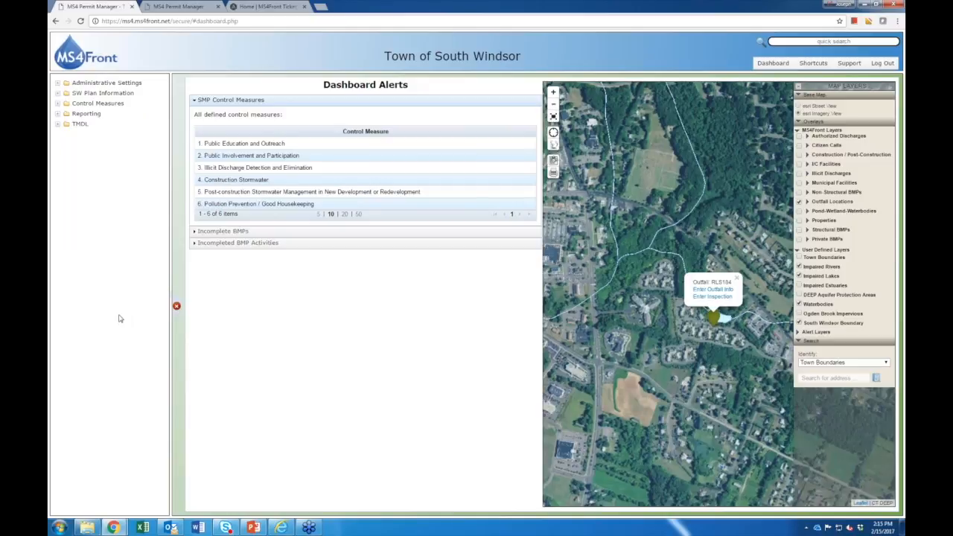
click(58, 93)
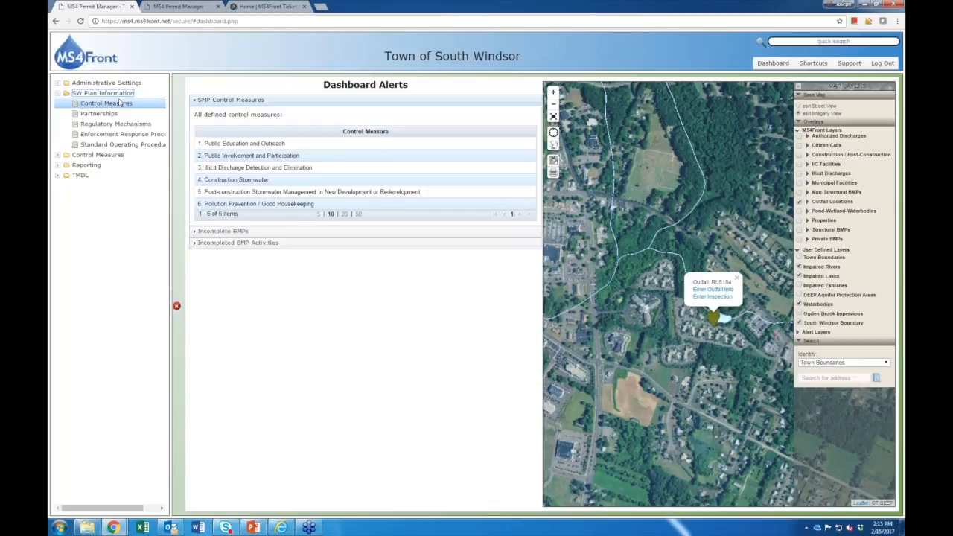
click(120, 104)
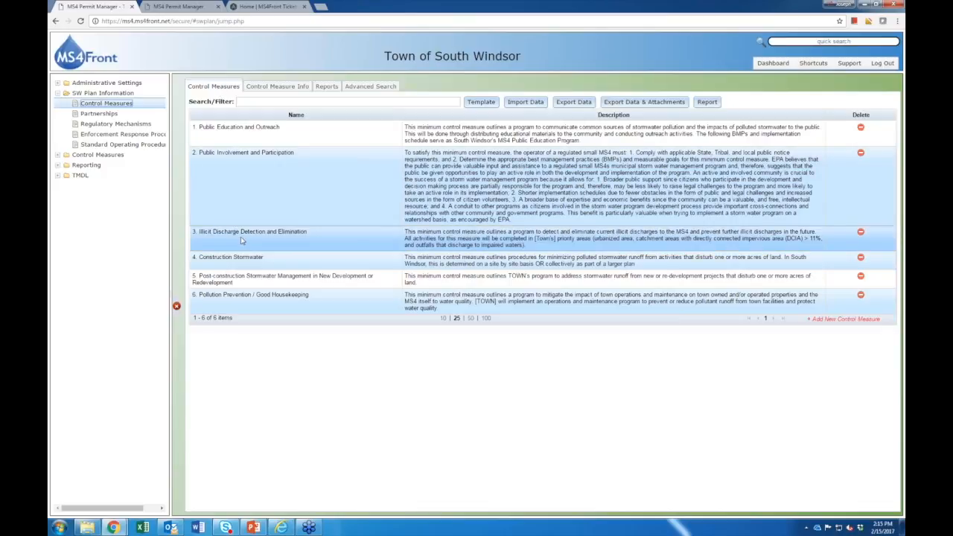
click(240, 237)
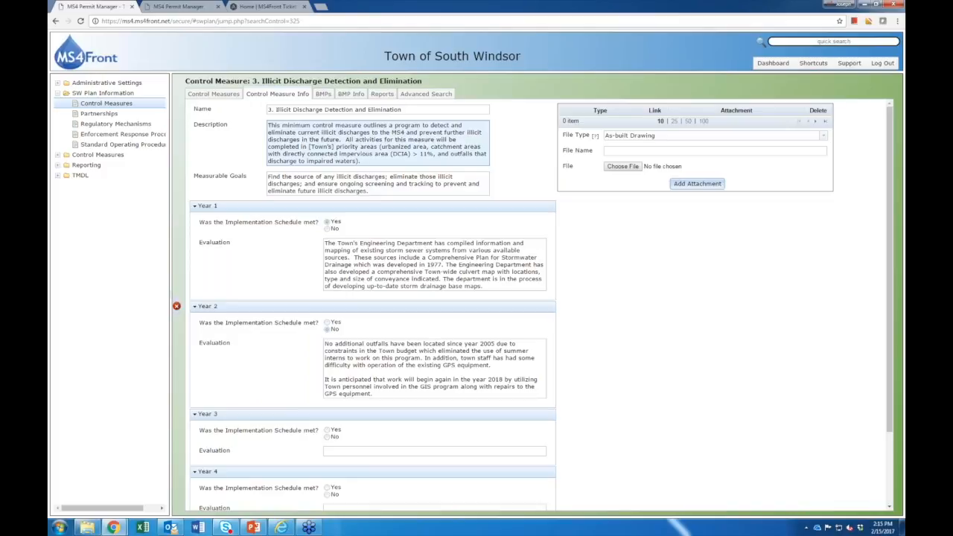
Examine the control measure's name, description, measurable goals and the implementation evaluations for Years 1 to 5.
drag(406, 109, 231, 104)
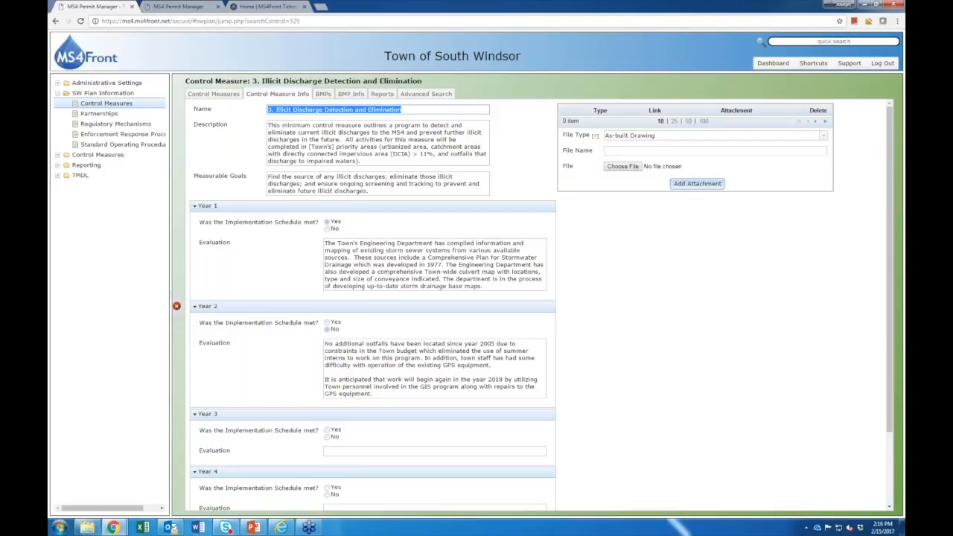
click(349, 141)
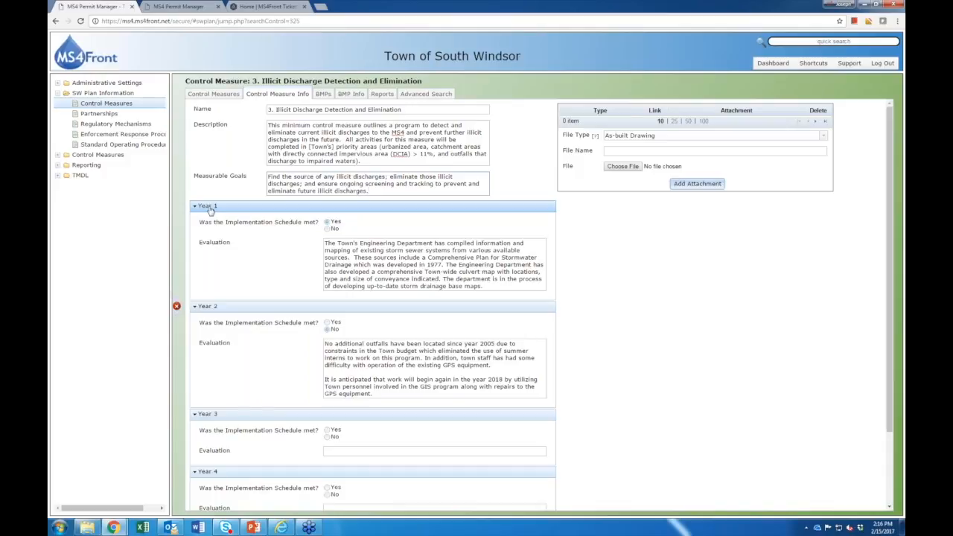
click(434, 251)
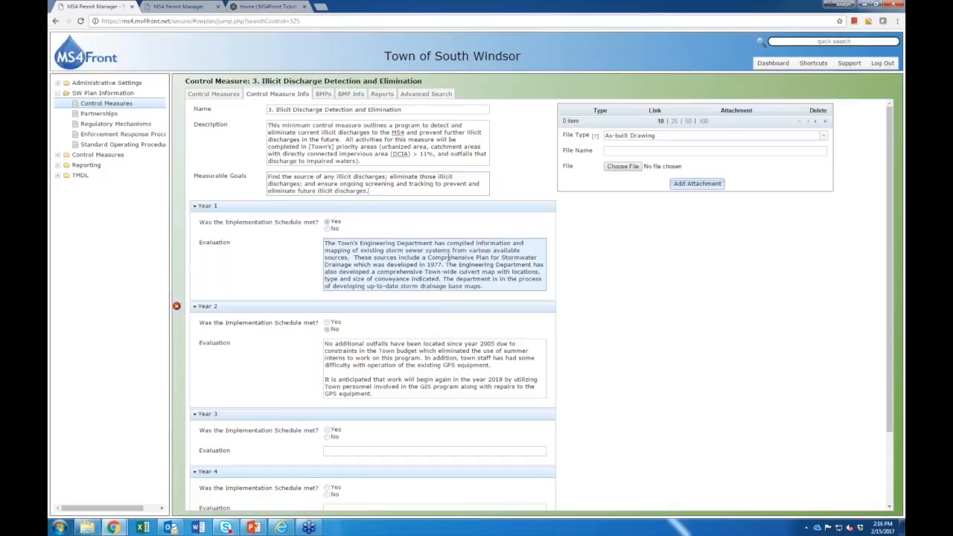
click(240, 237)
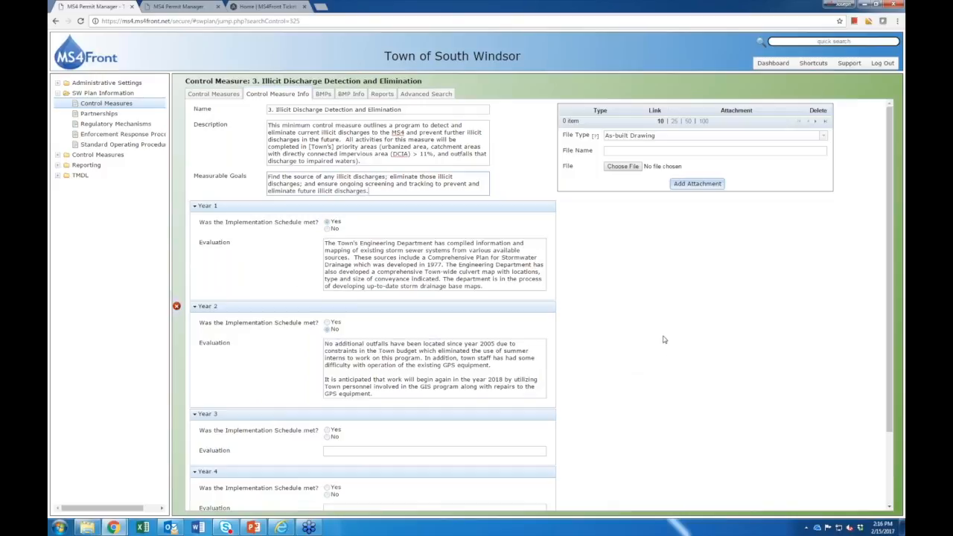
scroll(538, 352, down, 3)
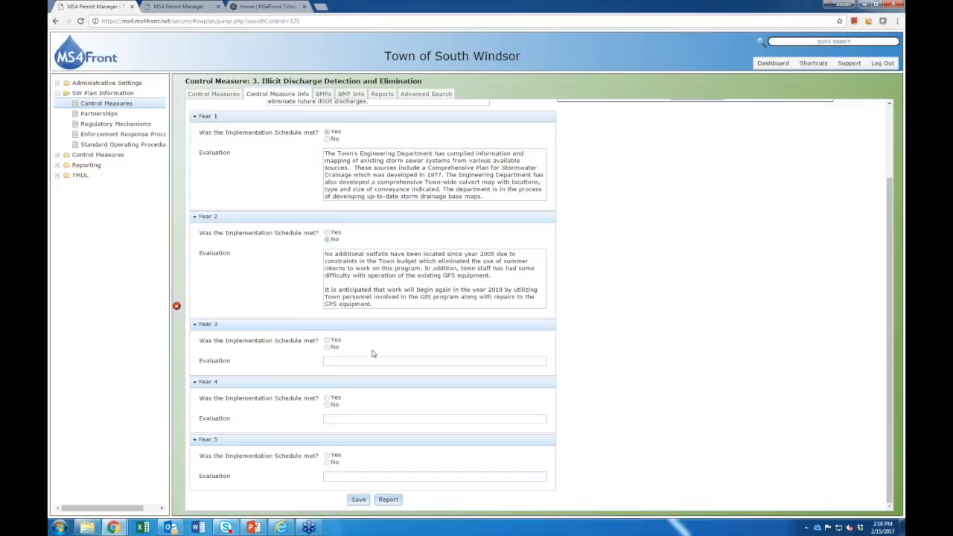
scroll(372, 354, up, 2)
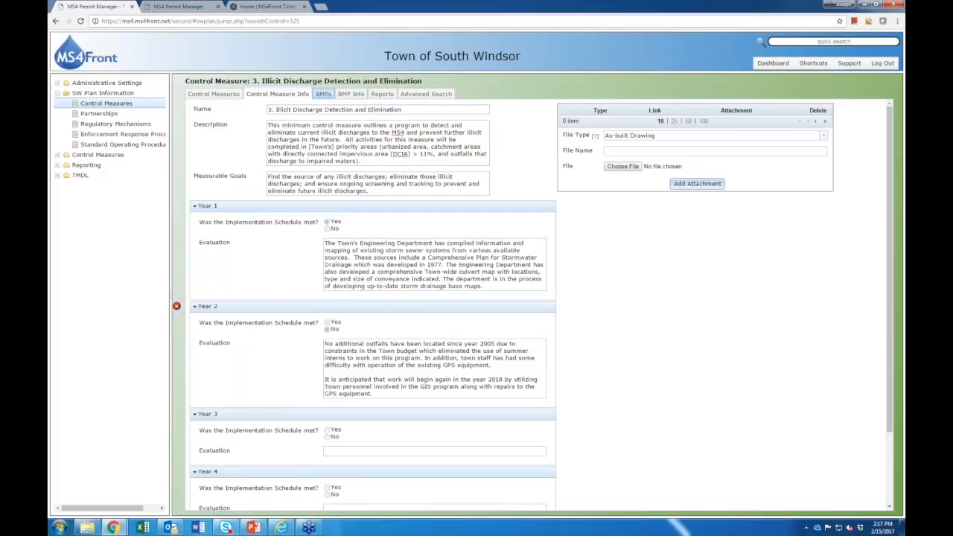
scroll(361, 382, down, 3)
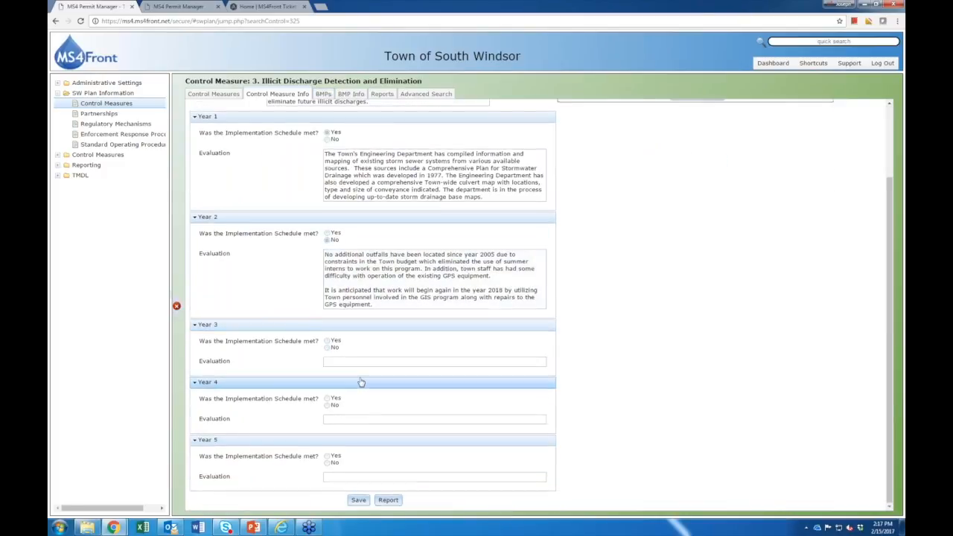
Open the 3.1 Develop written IDDE plan BMP from the Illicit Discharge control measure's BMP list.
scroll(361, 382, up, 3)
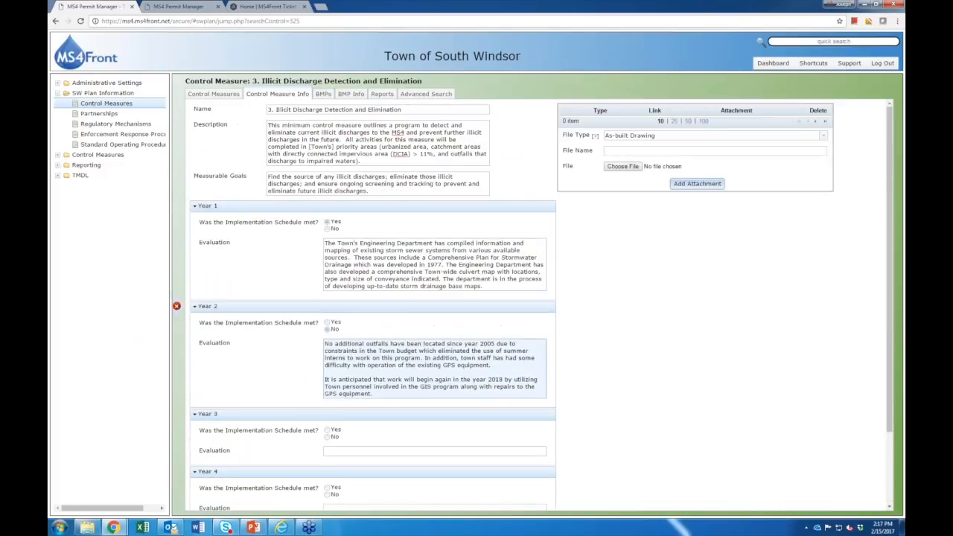
click(323, 94)
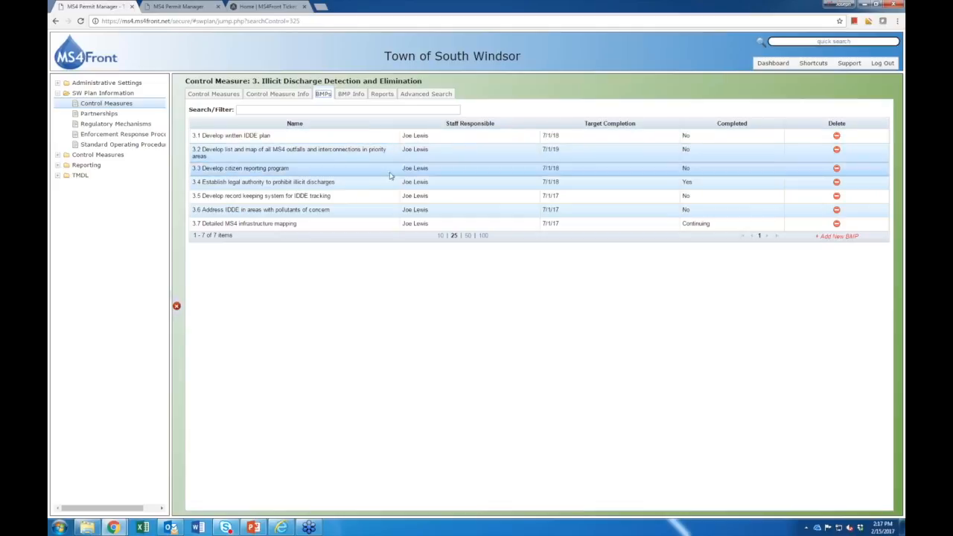
click(247, 140)
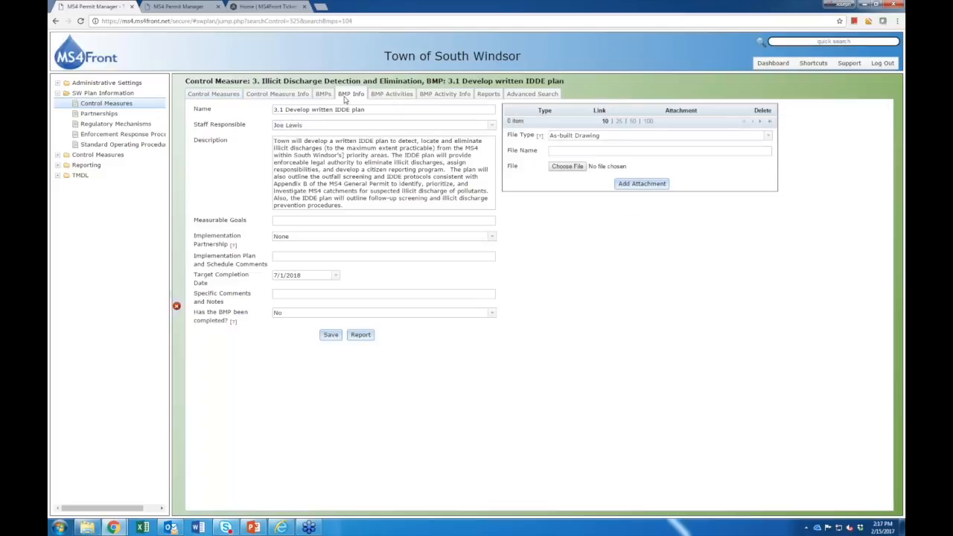
Review the BMP's name, responsible staff and Implementation Partnership choices.
drag(375, 109, 272, 110)
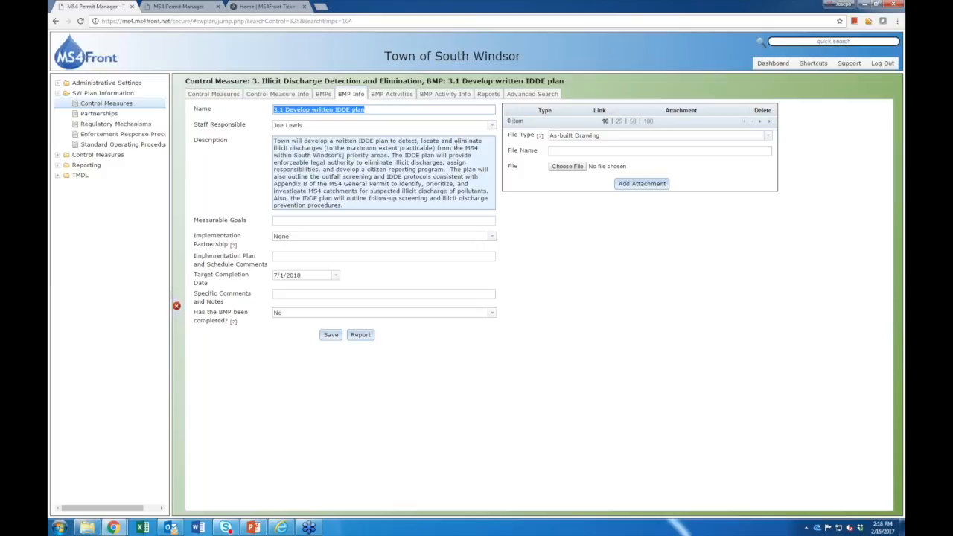
click(491, 128)
click(492, 130)
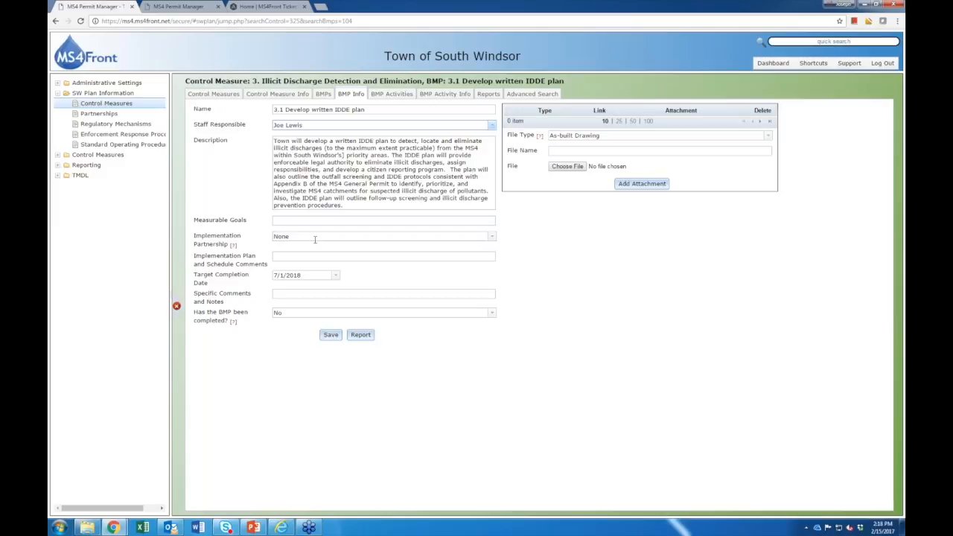
click(491, 237)
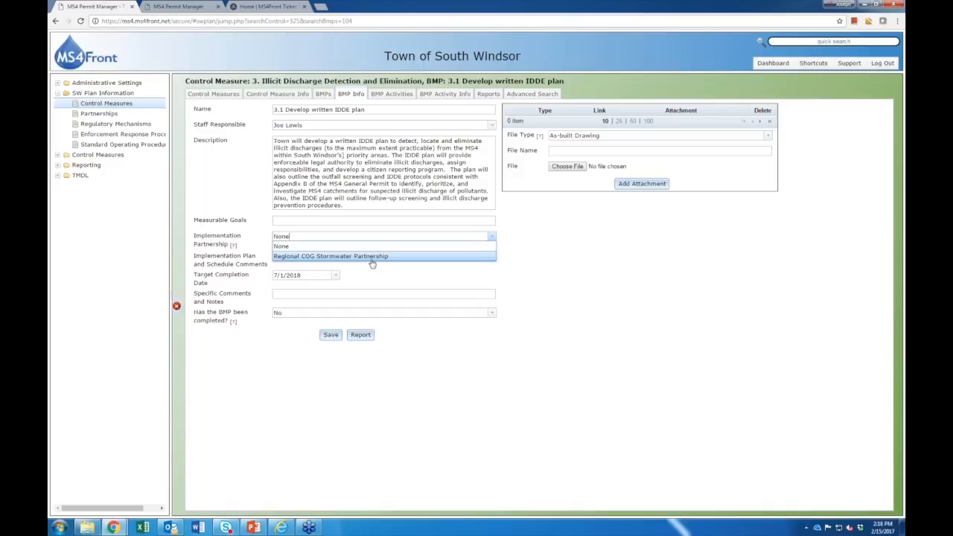
click(576, 283)
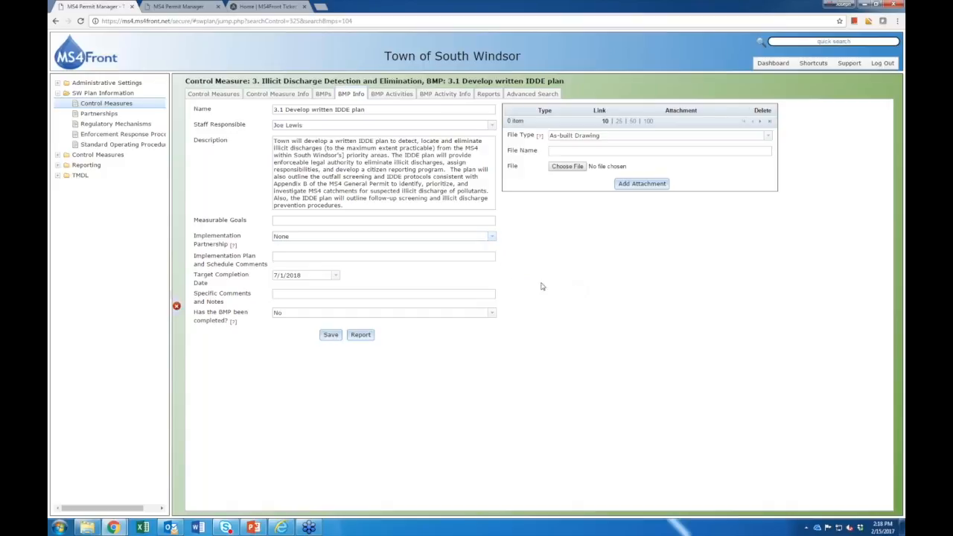
click(335, 255)
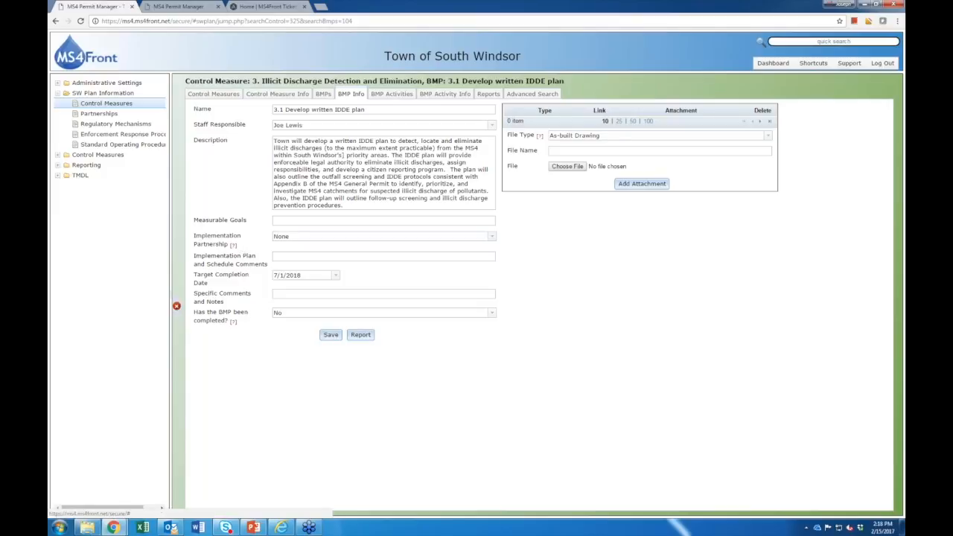
Add a Test item to the Implementation Partnership list and select it for BMP 3.1.
click(233, 245)
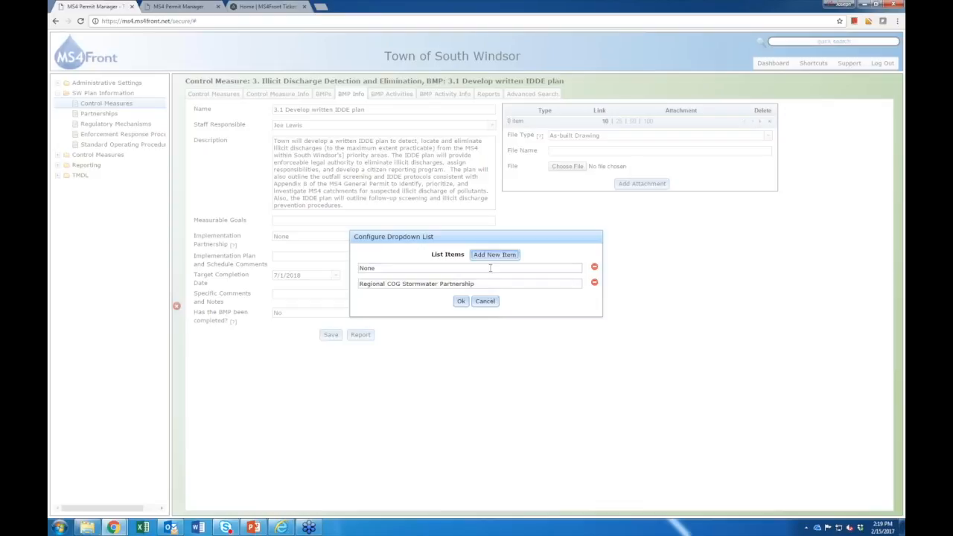
click(488, 255)
text(Tes)
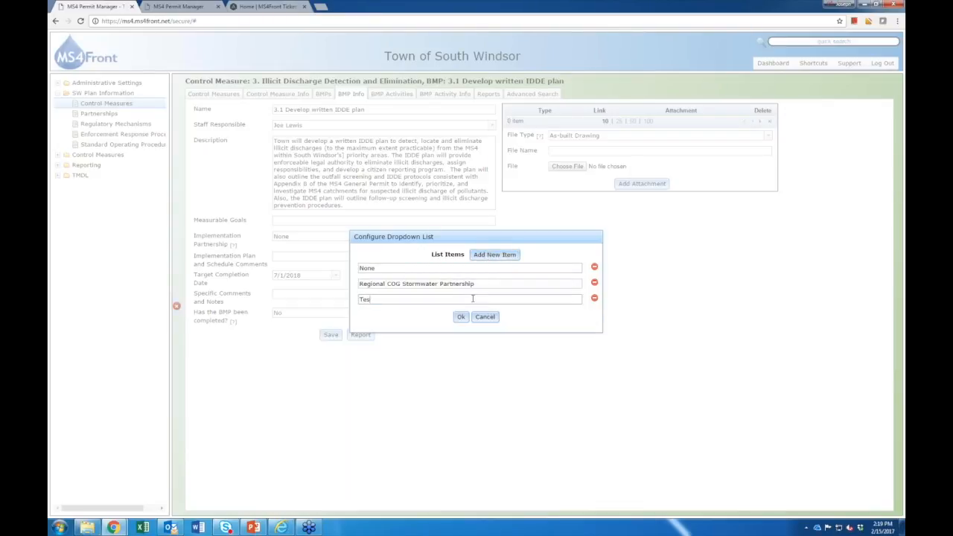
text(t)
click(461, 316)
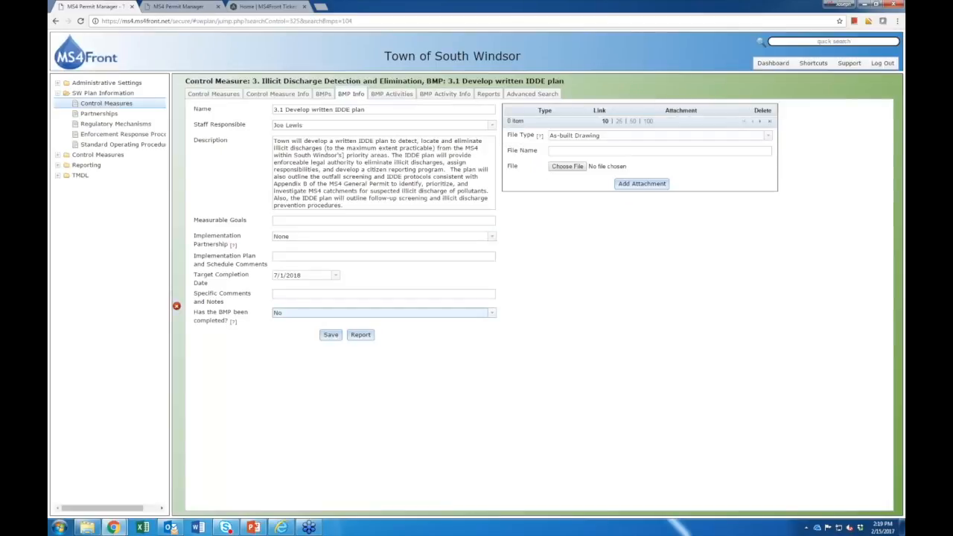
click(491, 236)
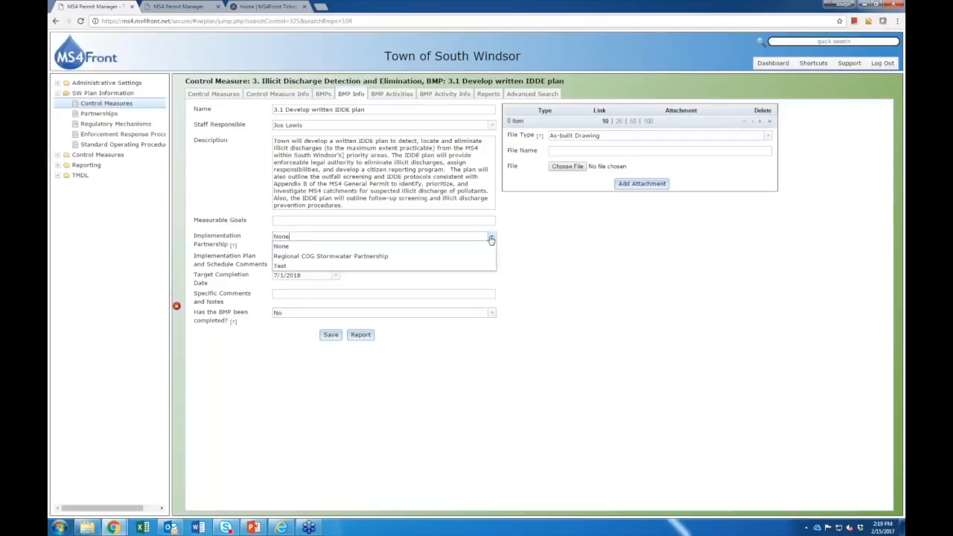
click(317, 266)
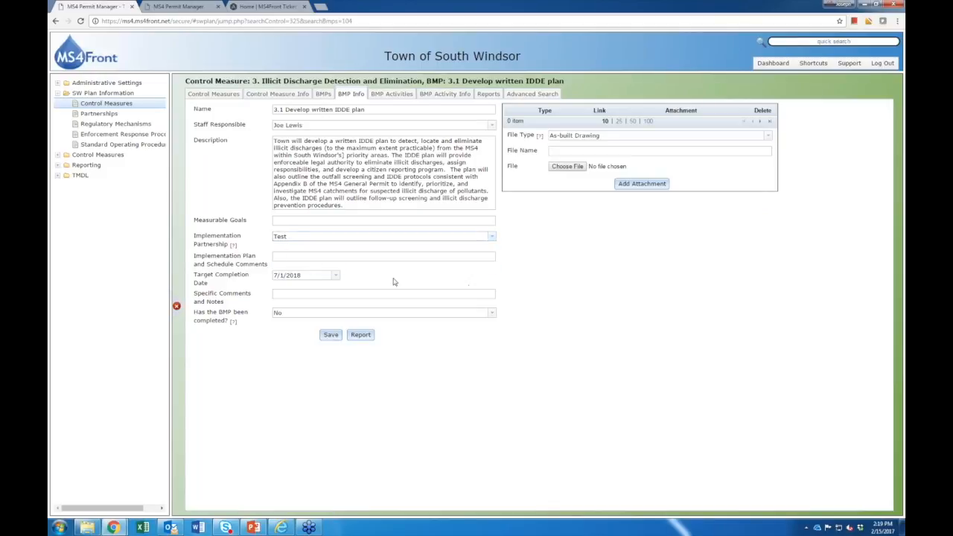
Review the BMP's schedule comments, specific notes and completion status choices, keeping the status at No.
click(326, 257)
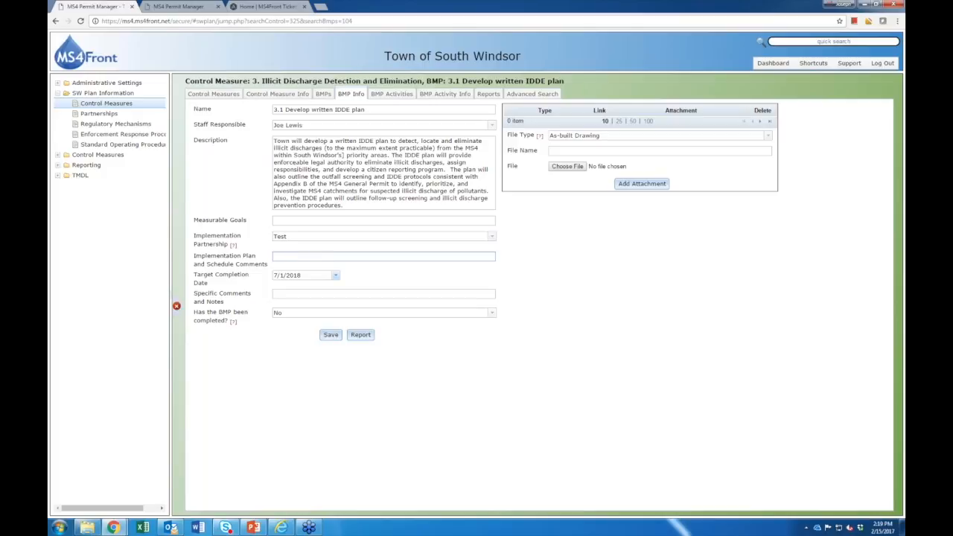
click(302, 292)
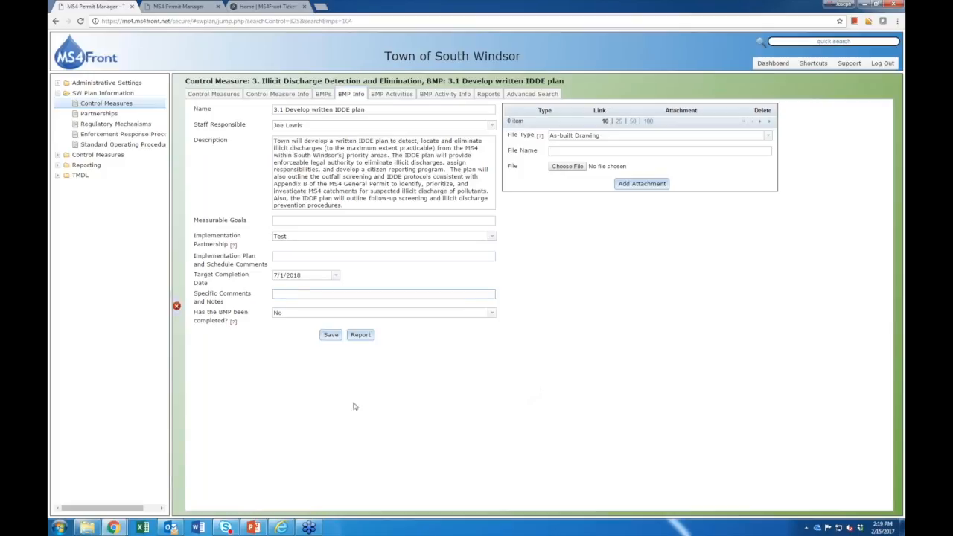
click(493, 316)
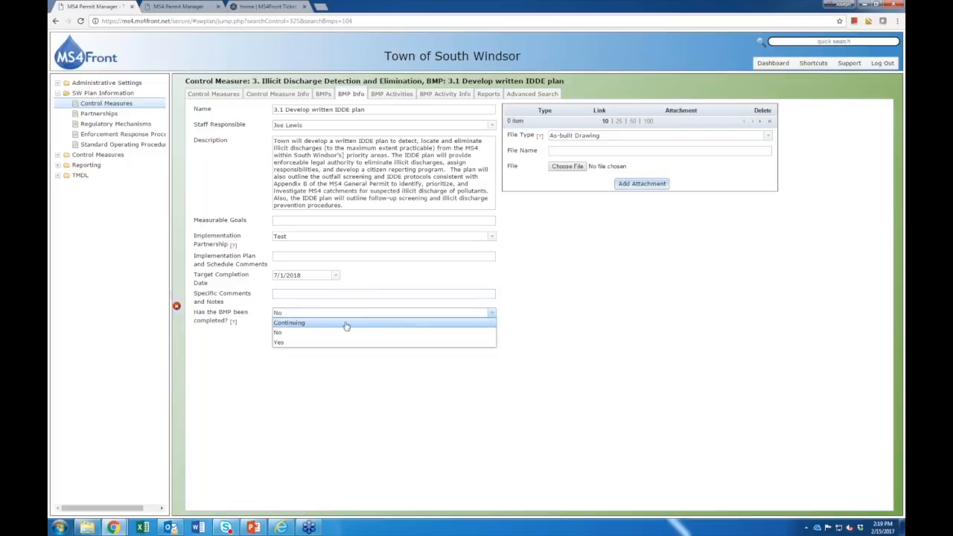
click(278, 330)
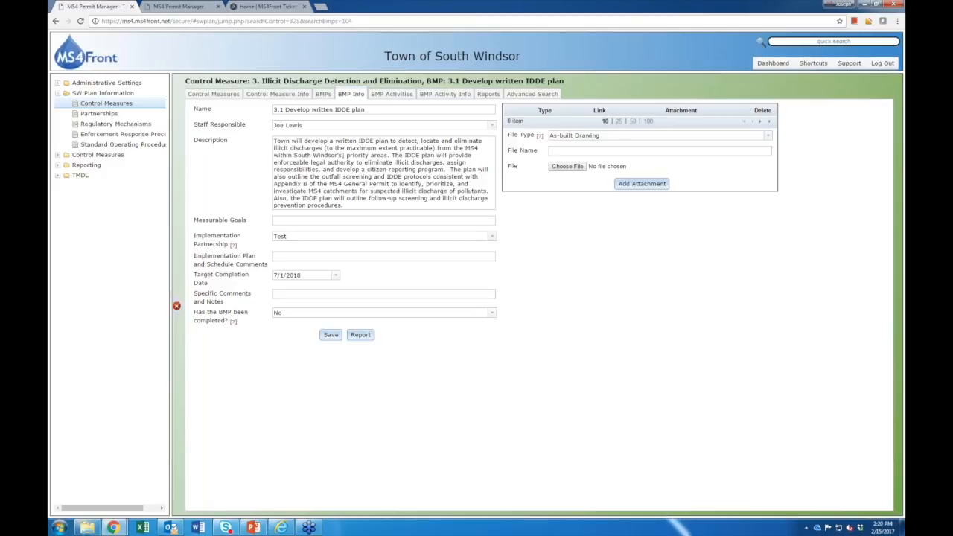
click(401, 174)
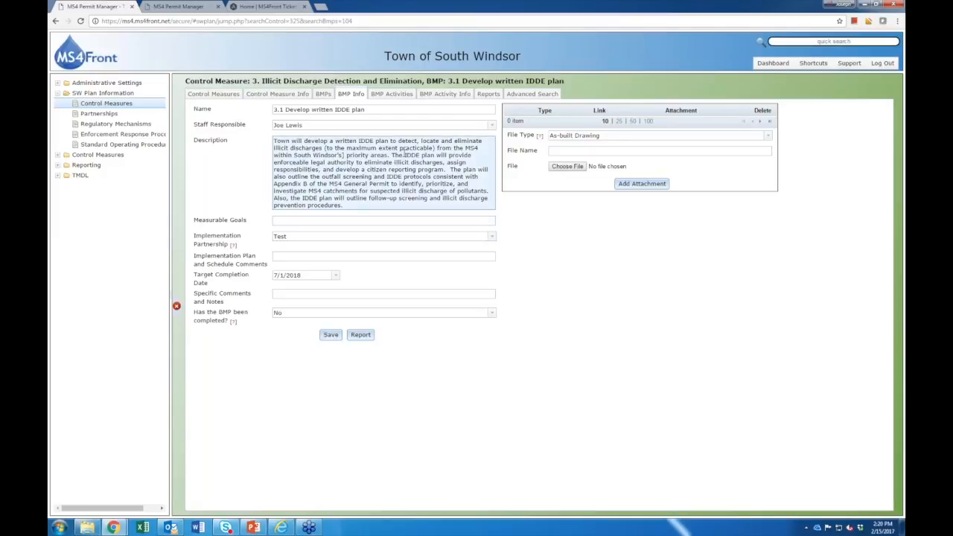
Open the 3.1.1 Develop a Draft IDDE Plan activity, view its attached Draft IDDE Plan document, and close the document.
click(379, 96)
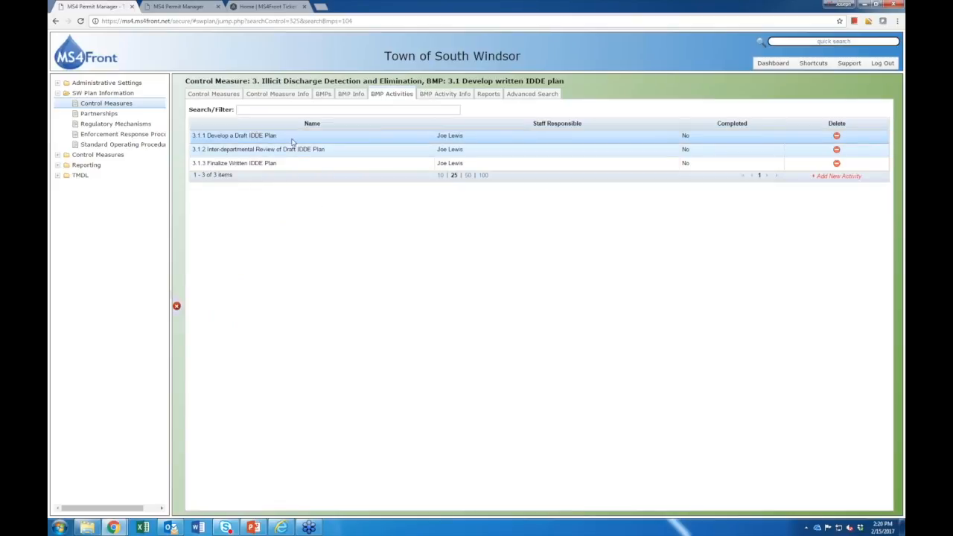
click(340, 149)
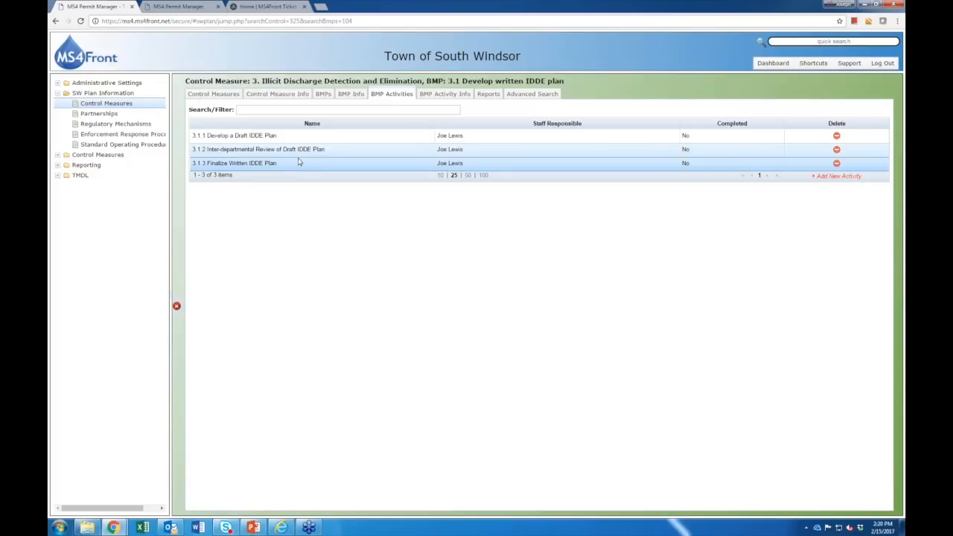
double_click(313, 136)
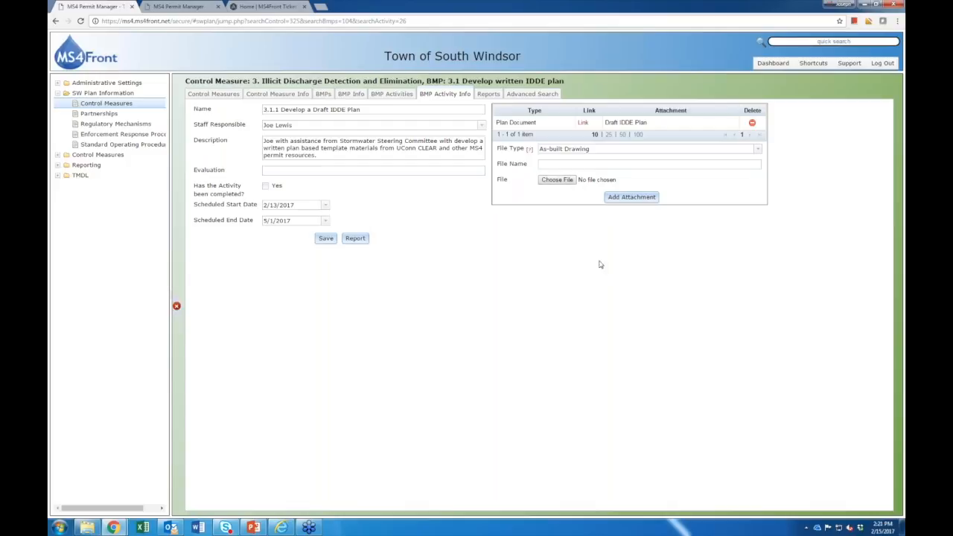
click(583, 122)
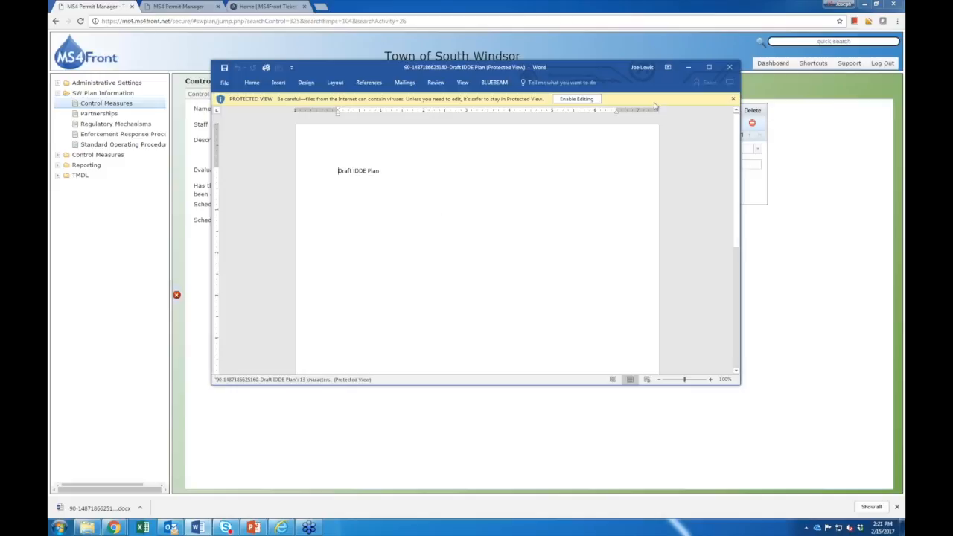
click(736, 68)
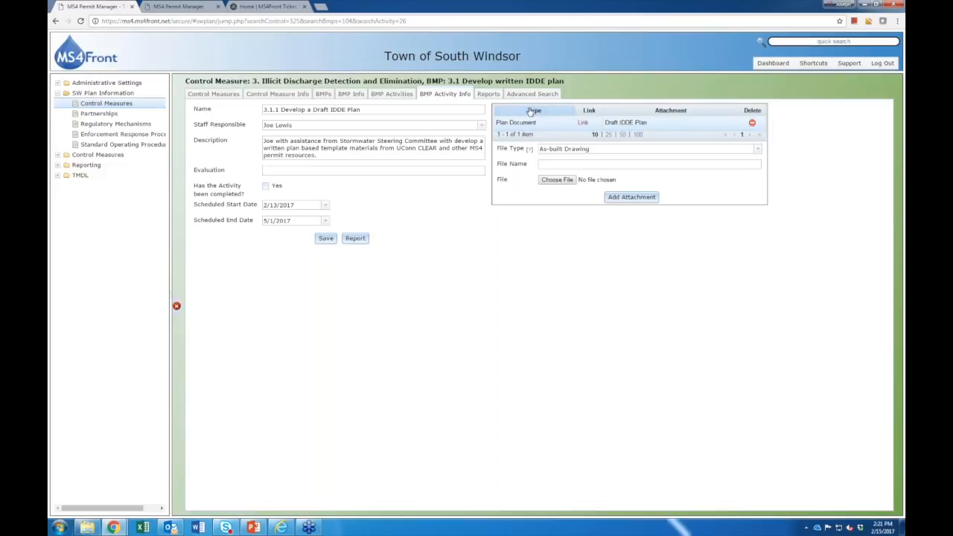
Run an advanced search for BMPs whose completion status is No and review the results at 60 items per page.
click(527, 98)
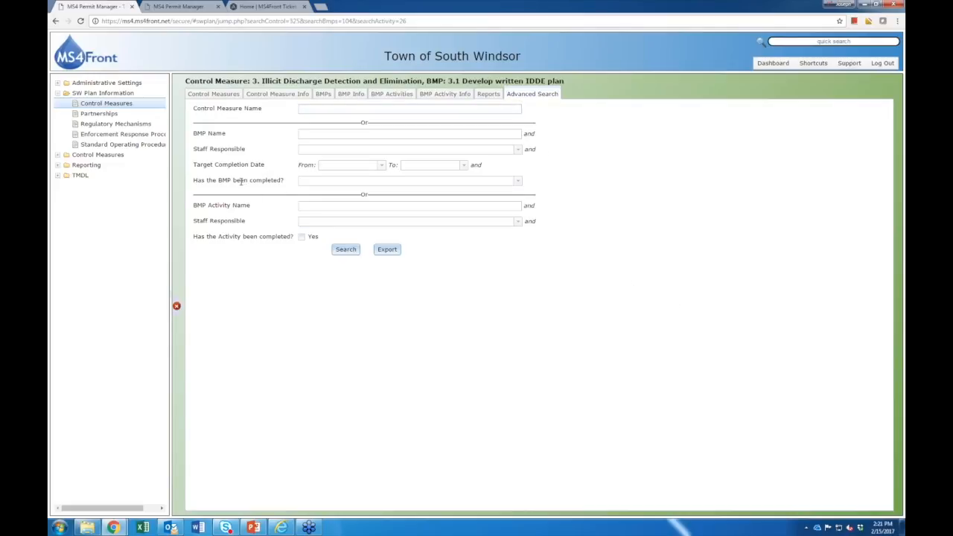
click(518, 182)
click(319, 201)
click(344, 250)
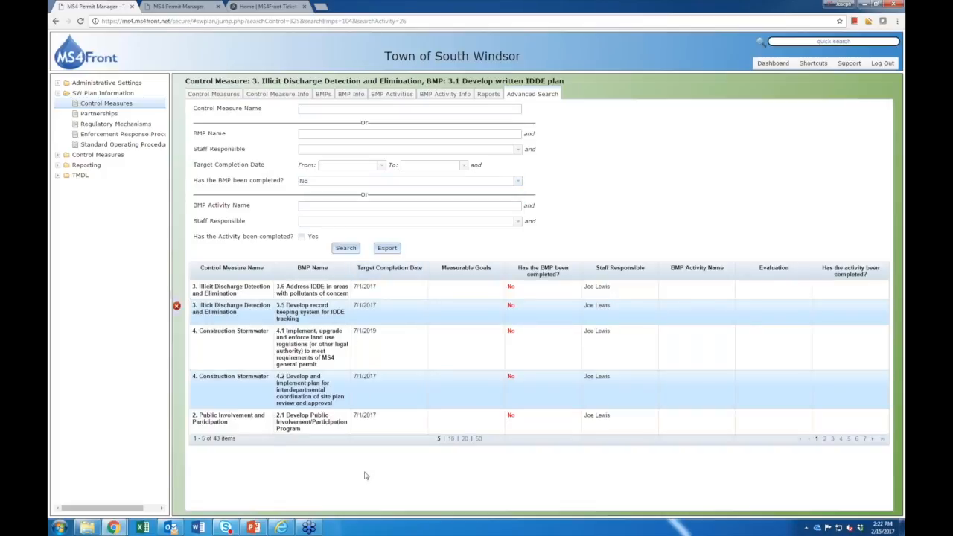
click(478, 440)
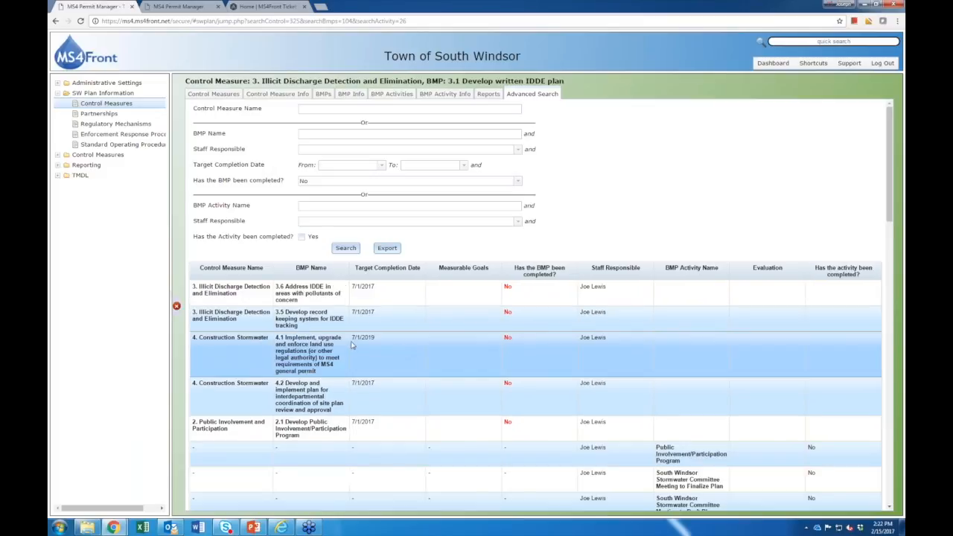
scroll(350, 348, down, 3)
scroll(350, 348, down, 3)
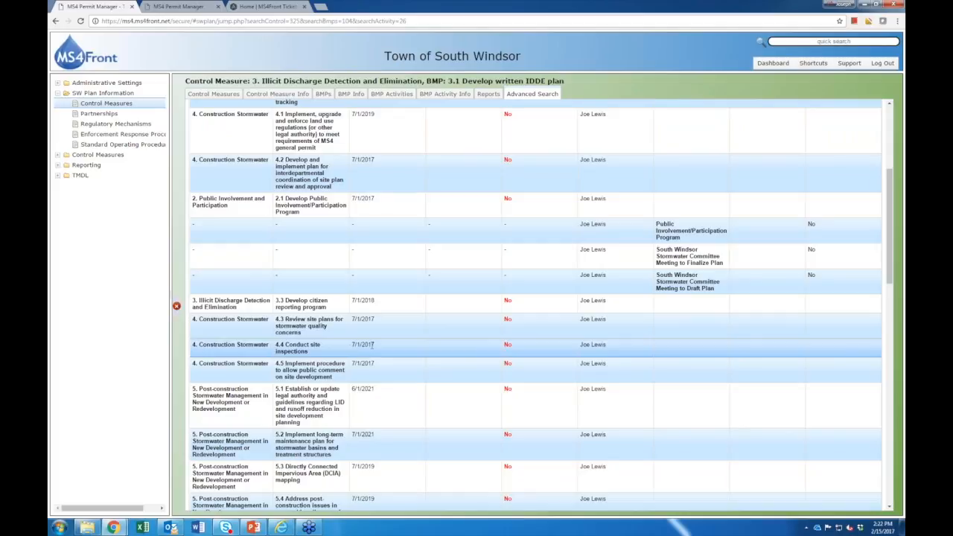
scroll(350, 348, up, 7)
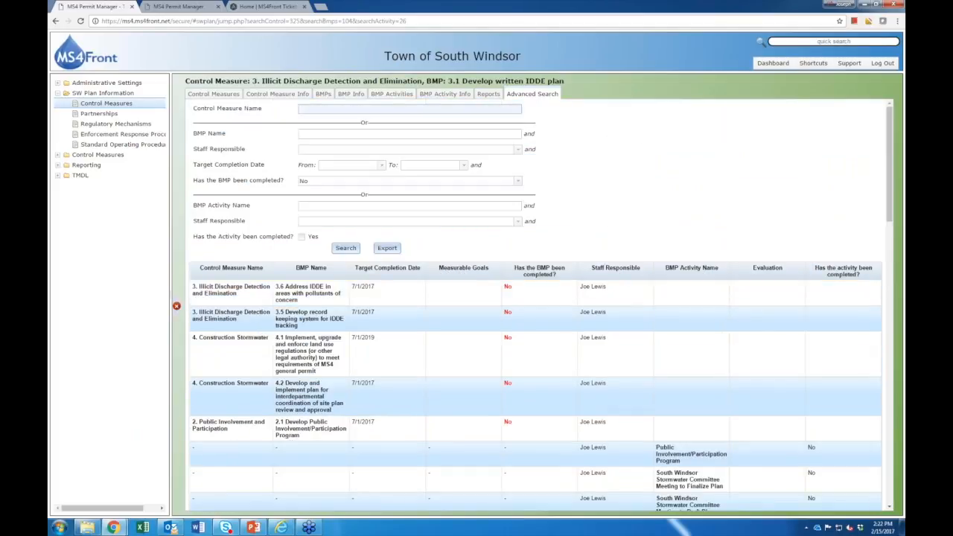
Generate the BMP report from the BMP 3.1 record and open it in Word, with editing enabled and the window maximized.
click(445, 98)
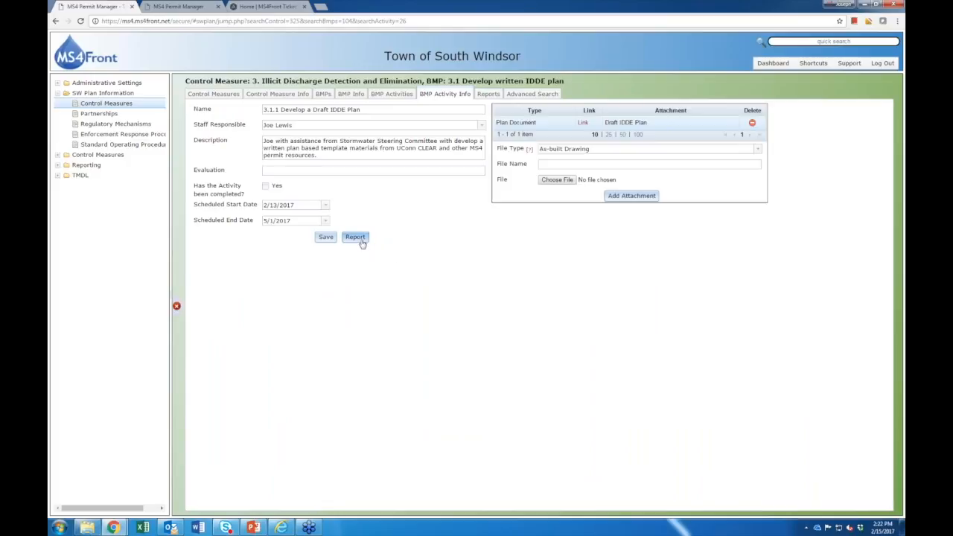
click(350, 95)
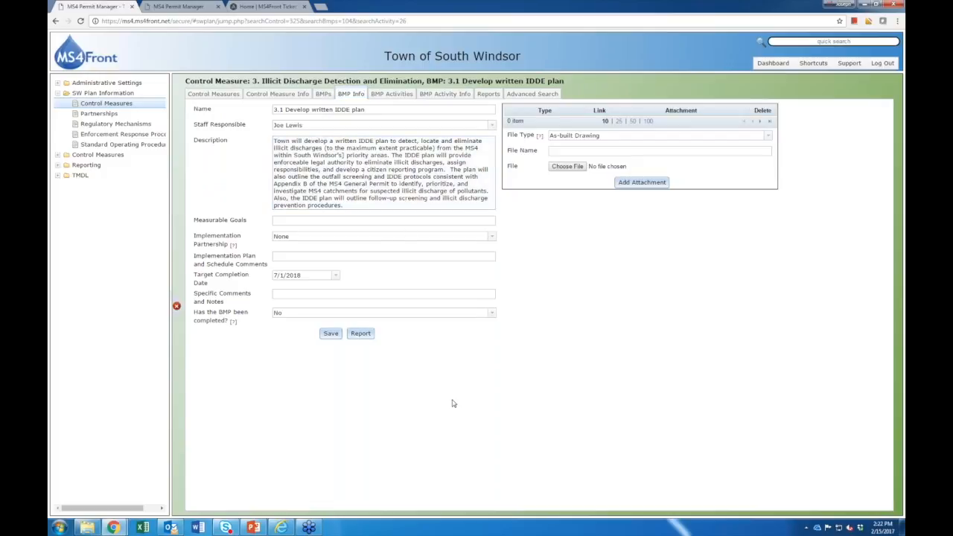
click(360, 333)
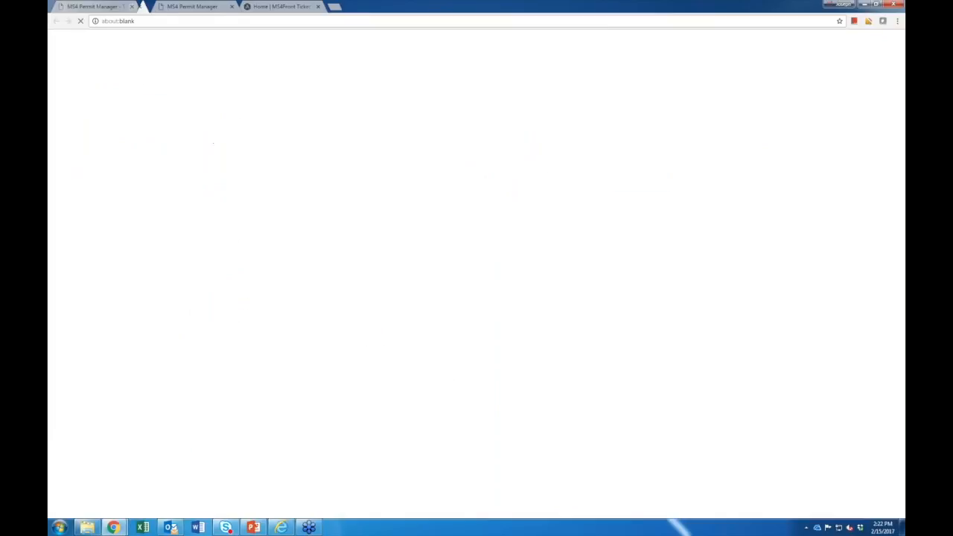
click(96, 507)
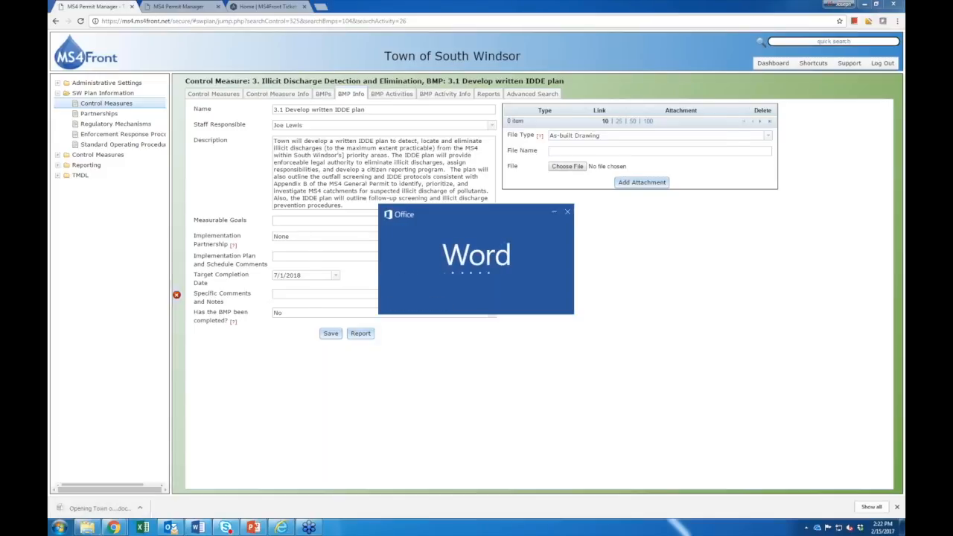
click(576, 98)
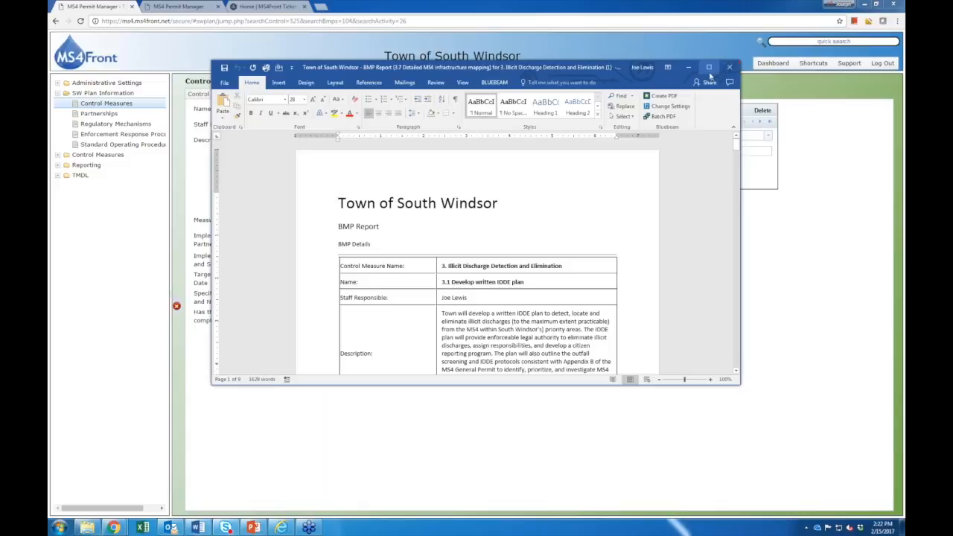
double_click(711, 69)
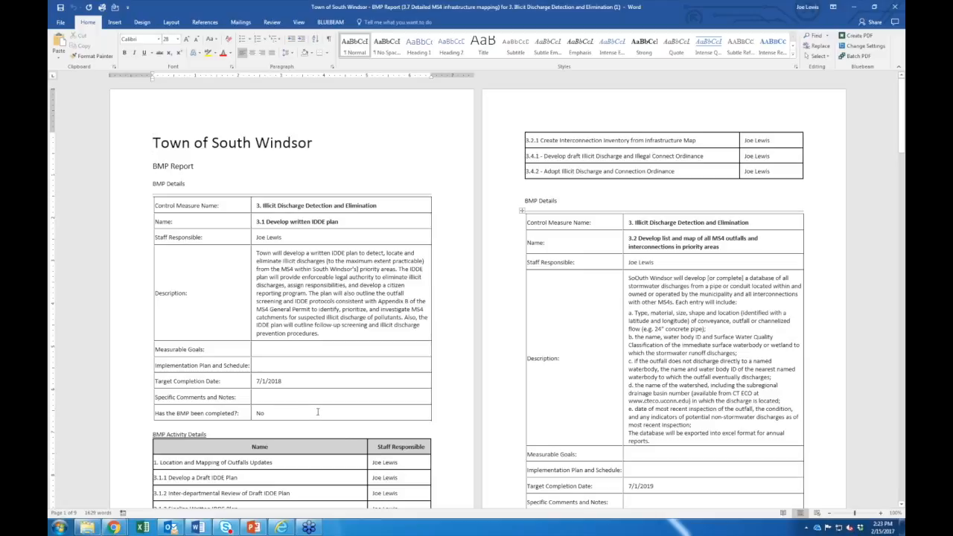
click(282, 414)
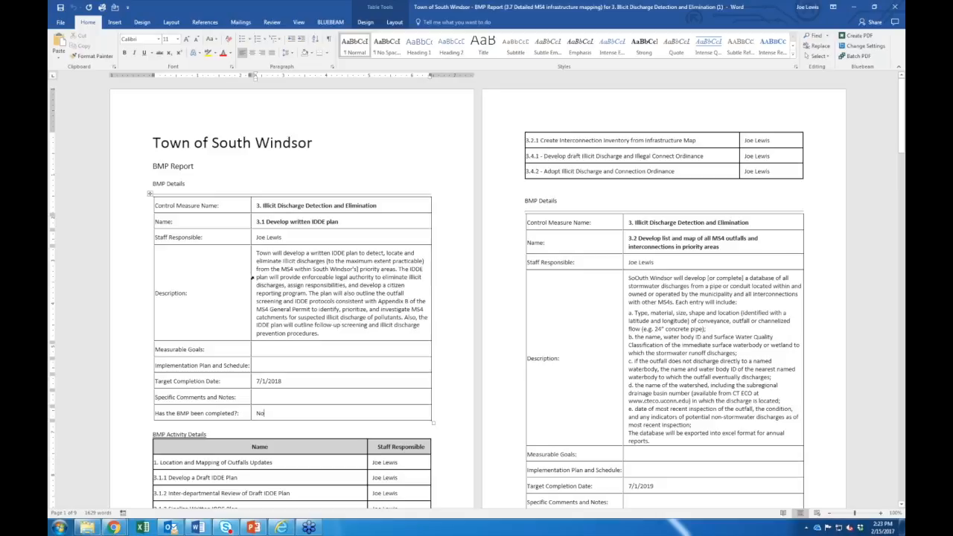
Review the BMP report's details and activity tables for BMPs 3.1 through 3.4.
scroll(239, 289, down, 1)
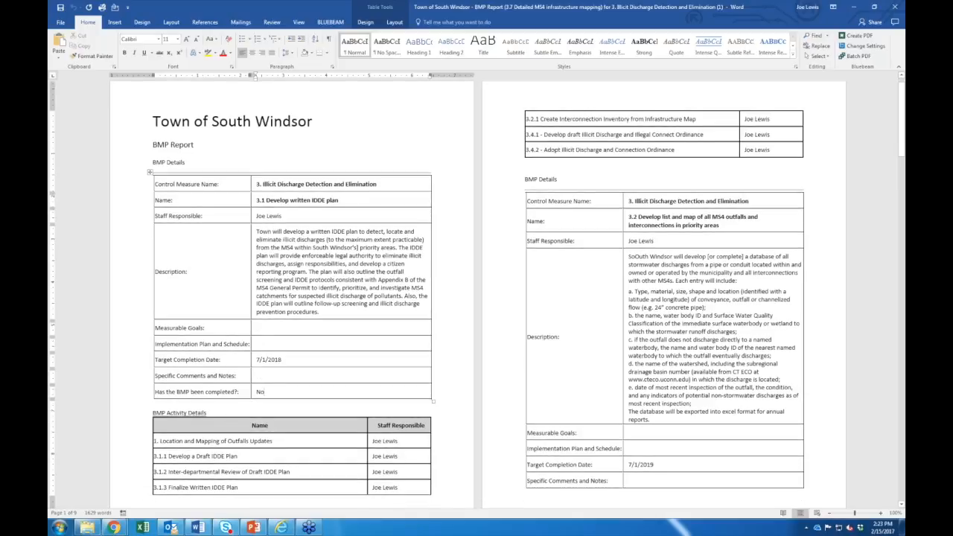
scroll(179, 395, down, 1)
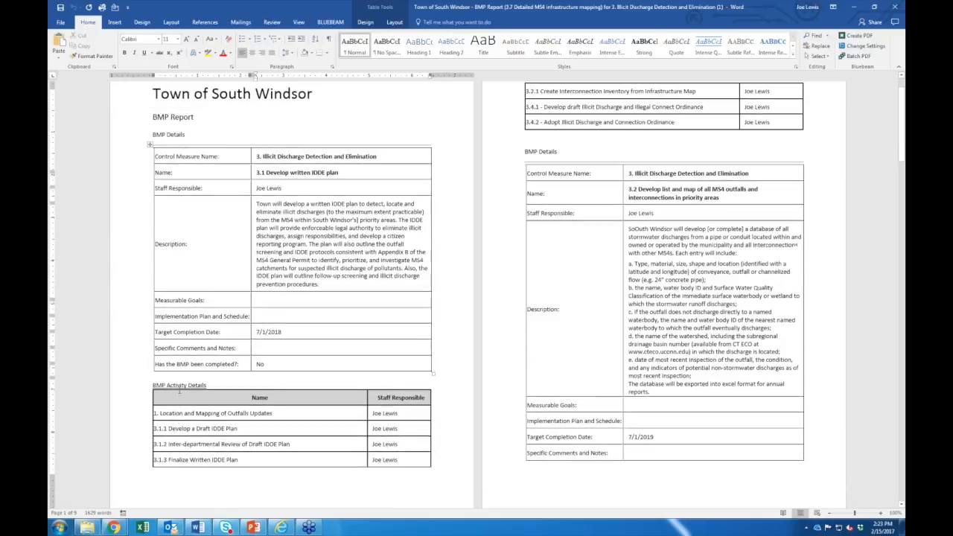
scroll(179, 392, down, 5)
scroll(193, 383, down, 5)
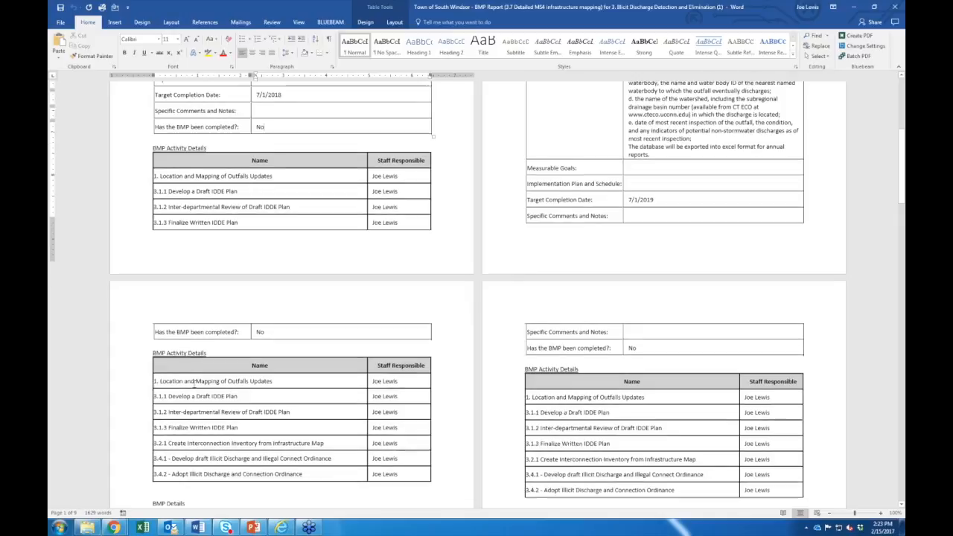
scroll(194, 384, down, 3)
scroll(190, 386, down, 2)
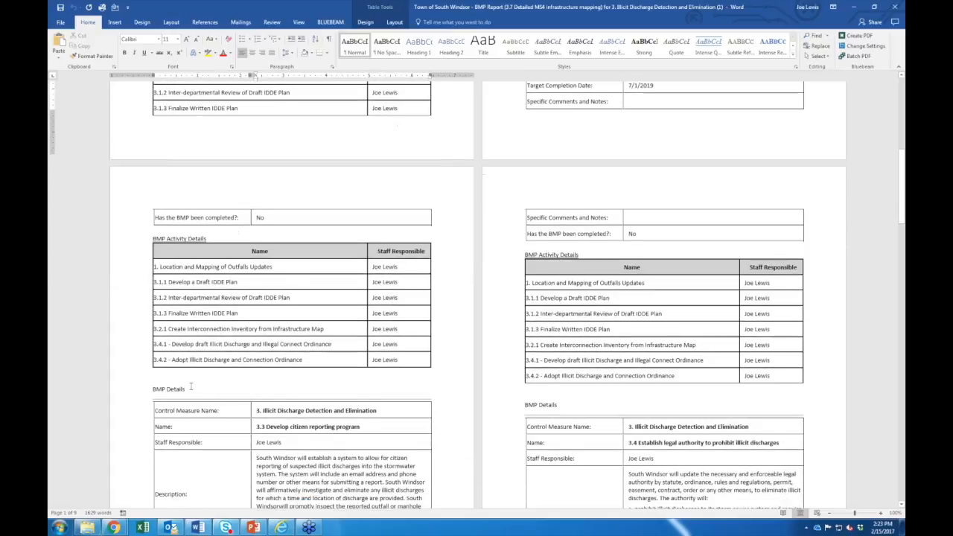
scroll(190, 386, down, 2)
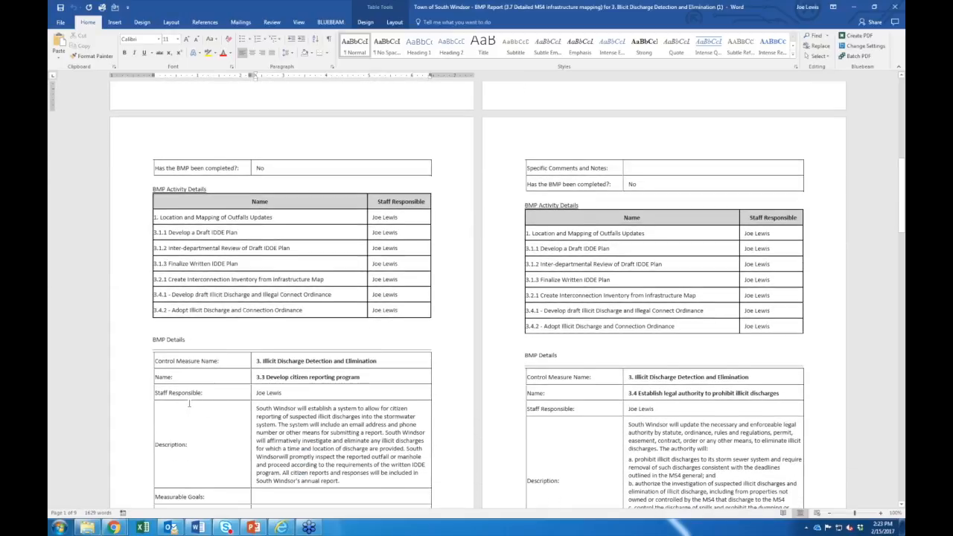
scroll(216, 407, down, 5)
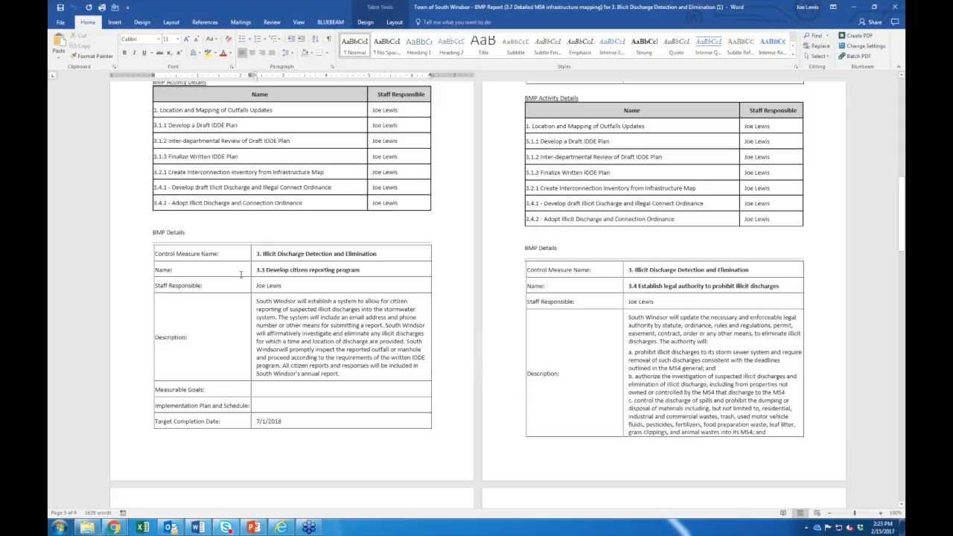
Return to BMP 3.1's activity table, highlight the Location and Mapping of Outfalls Updates entry, and close the report.
scroll(221, 312, up, 9)
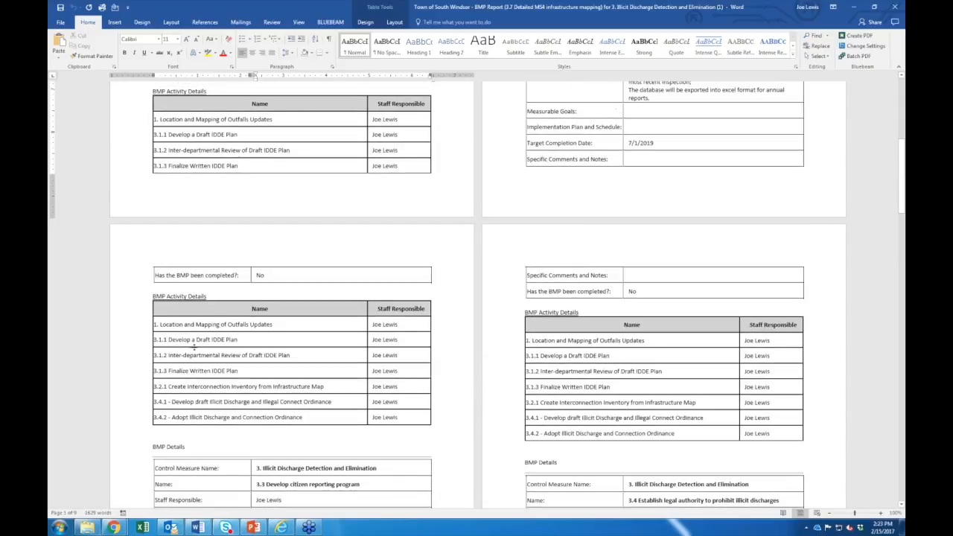
scroll(218, 347, up, 4)
scroll(218, 348, up, 3)
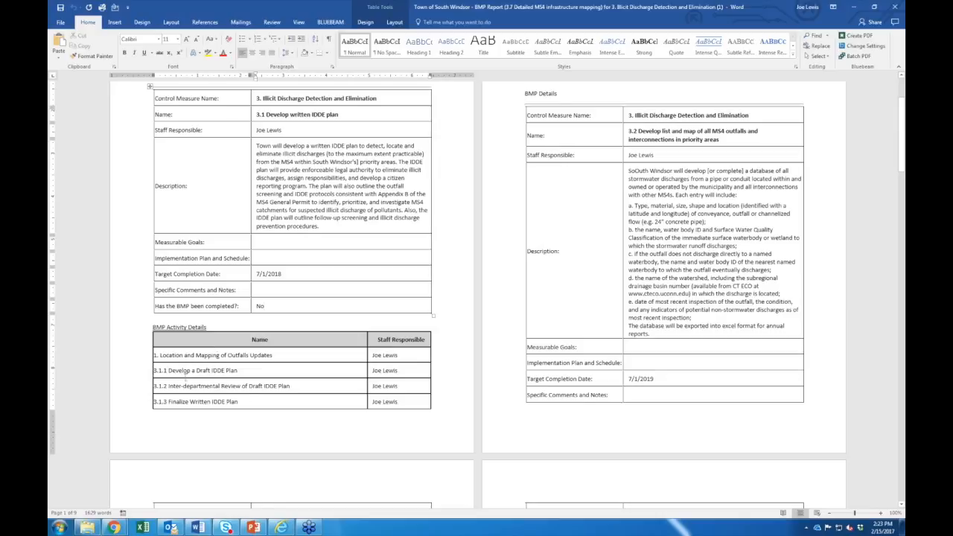
scroll(231, 402, up, 1)
scroll(208, 400, up, 1)
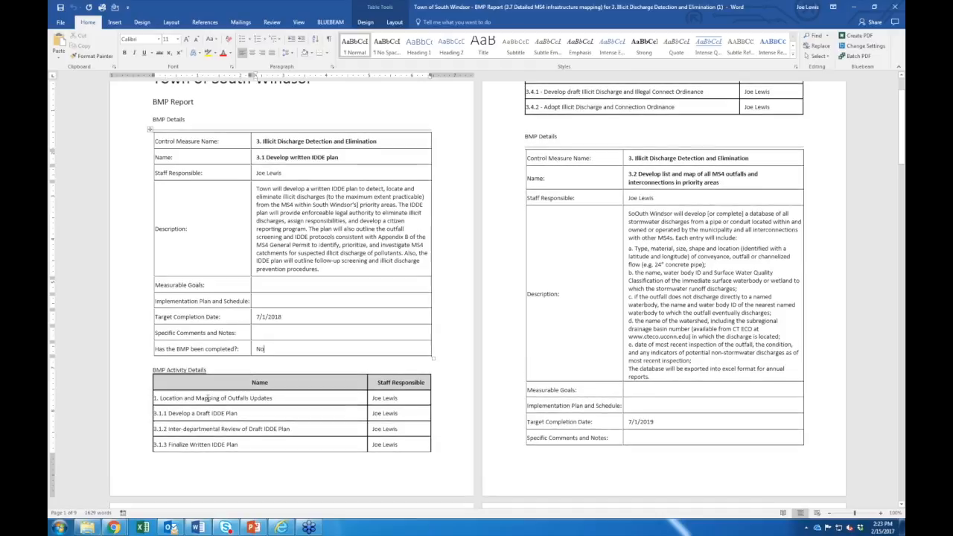
scroll(188, 179, up, 3)
scroll(188, 179, down, 3)
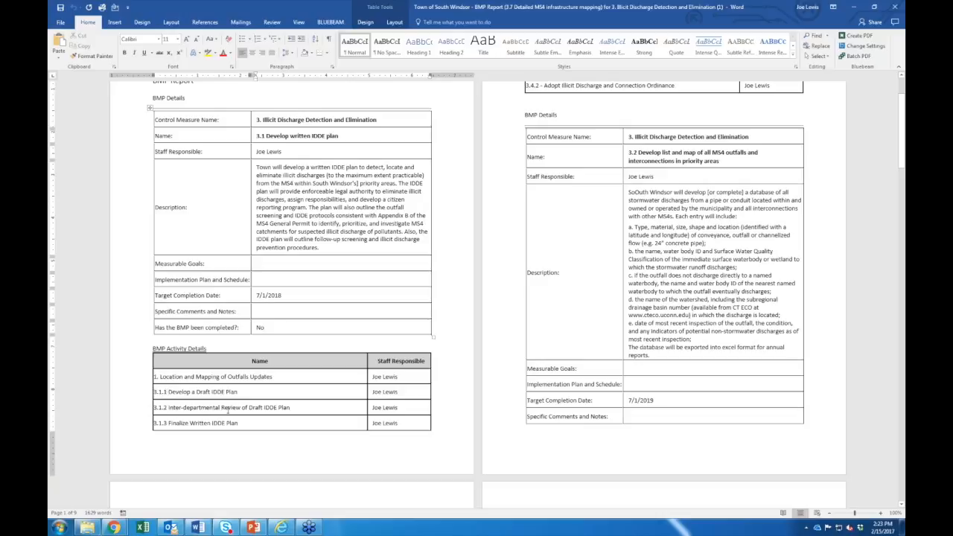
scroll(195, 393, down, 4)
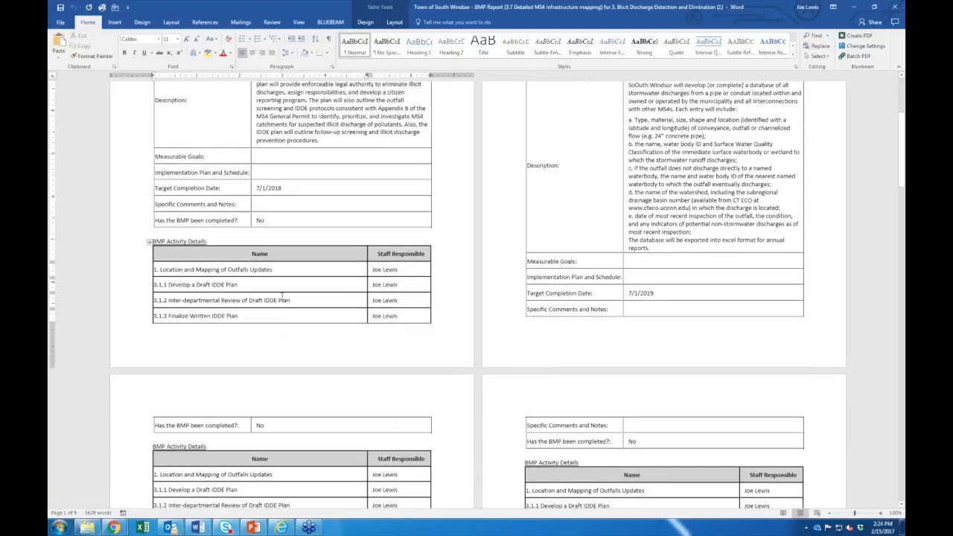
drag(275, 271, 159, 270)
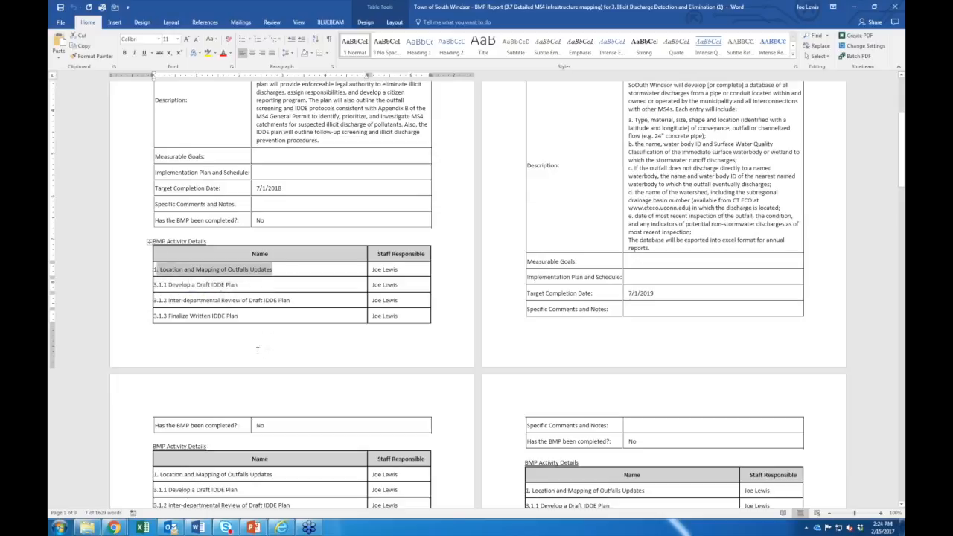
scroll(258, 350, down, 6)
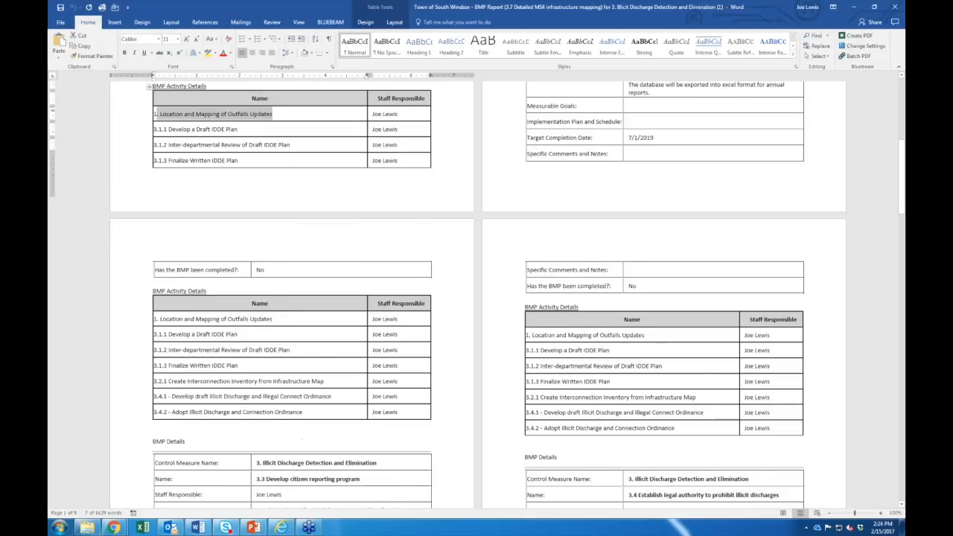
scroll(281, 342, down, 2)
click(897, 7)
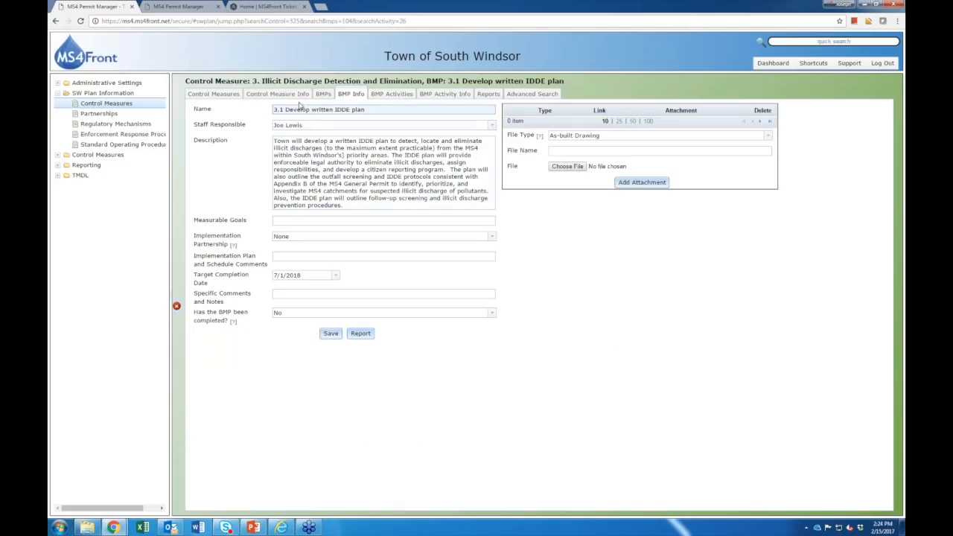
Generate the report for control measure 3. Illicit Discharge Detection and Elimination, view it in Word, and close it.
click(298, 101)
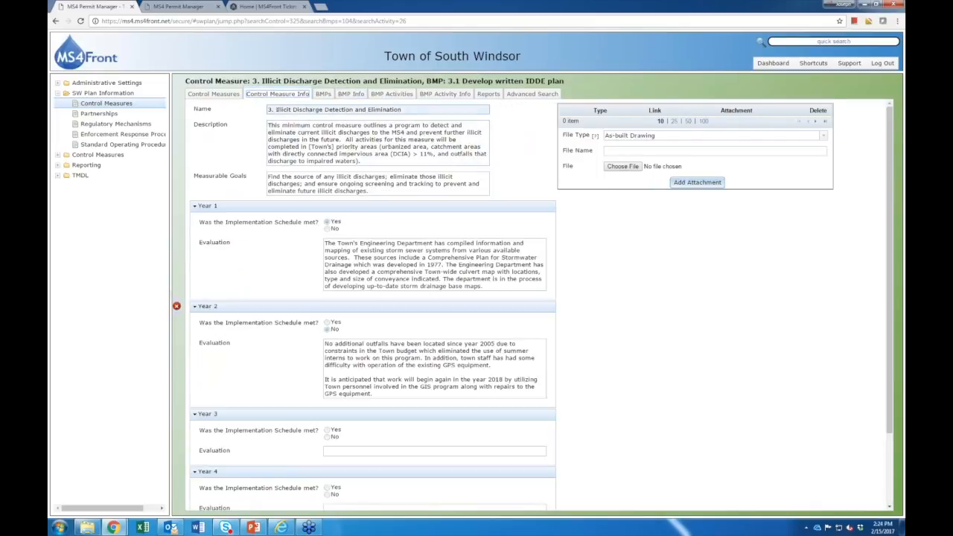
scroll(404, 469, down, 2)
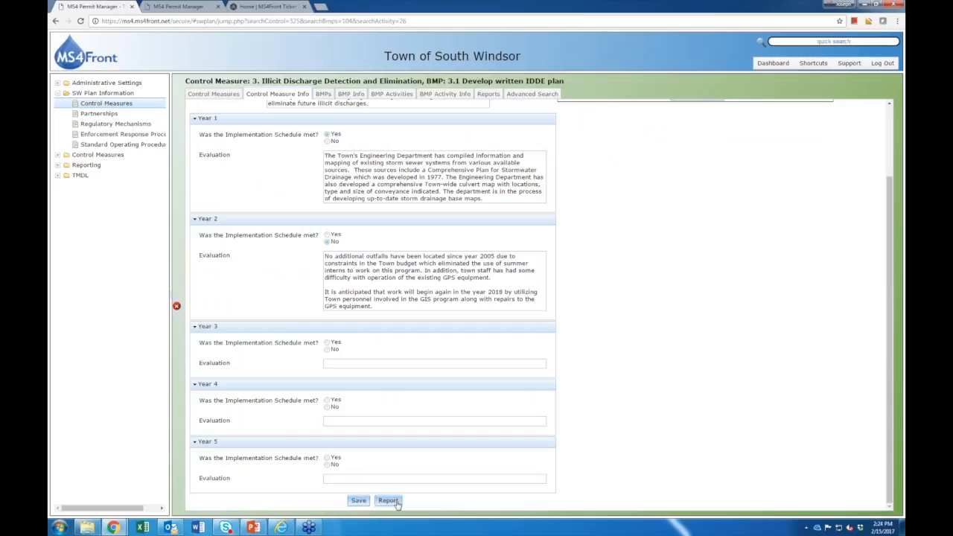
click(394, 502)
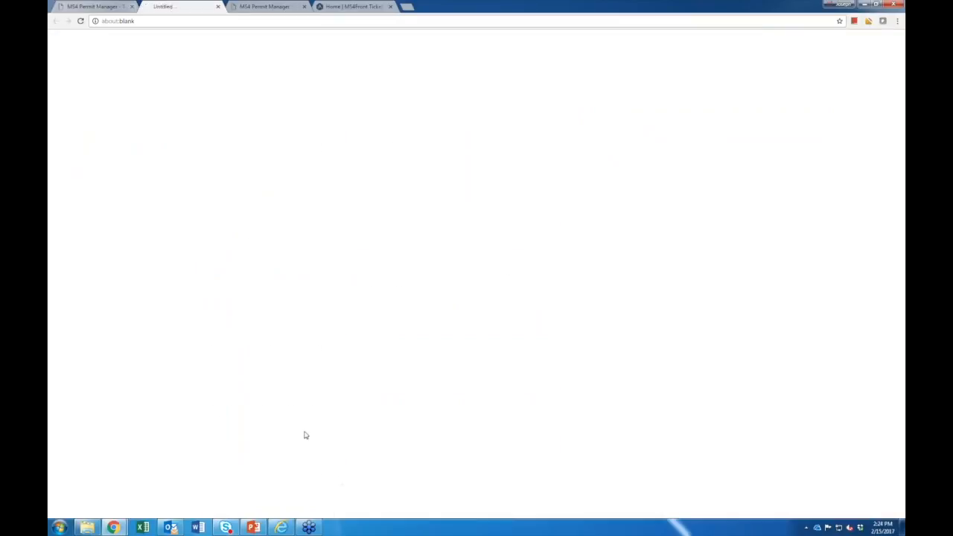
click(93, 508)
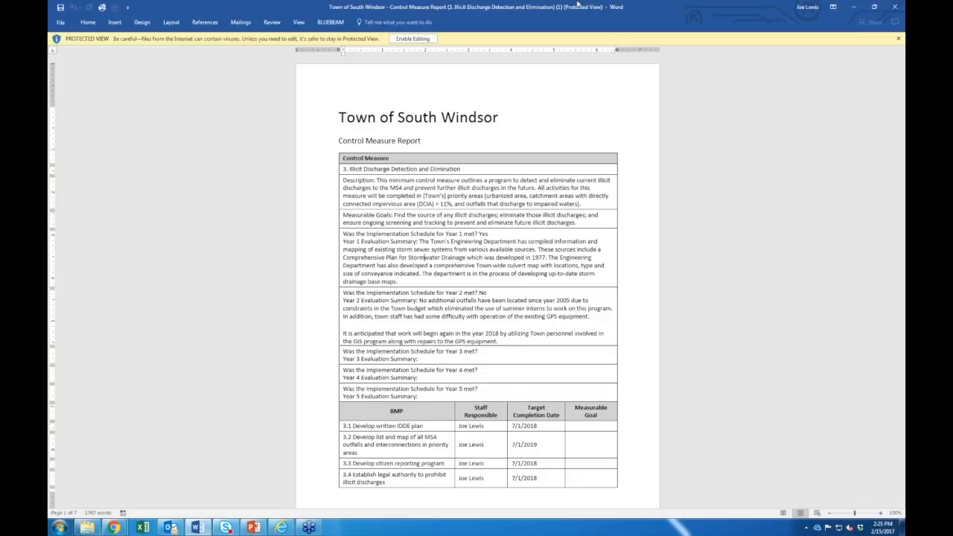
click(894, 7)
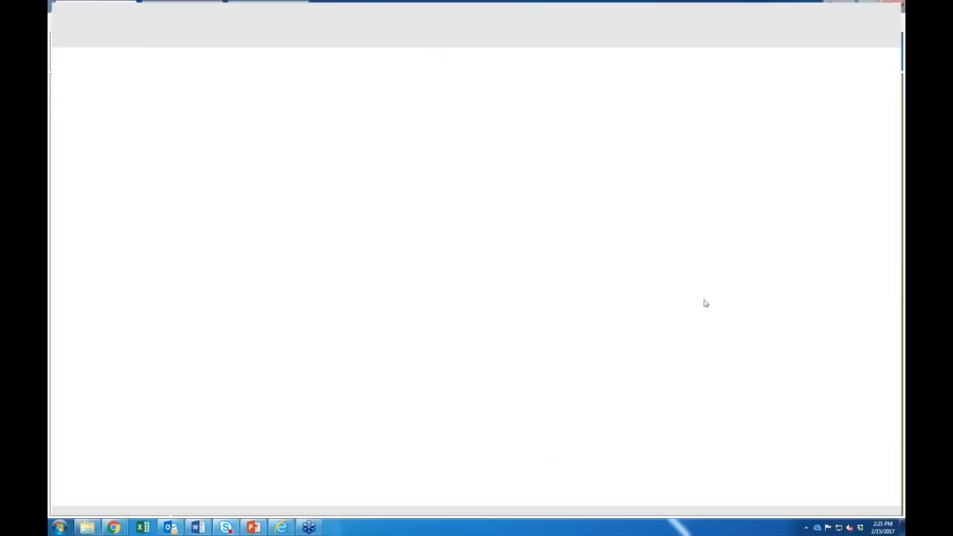
Export the data from the control measures list and open the workbook in Excel, maximized with editing enabled.
scroll(263, 113, up, 2)
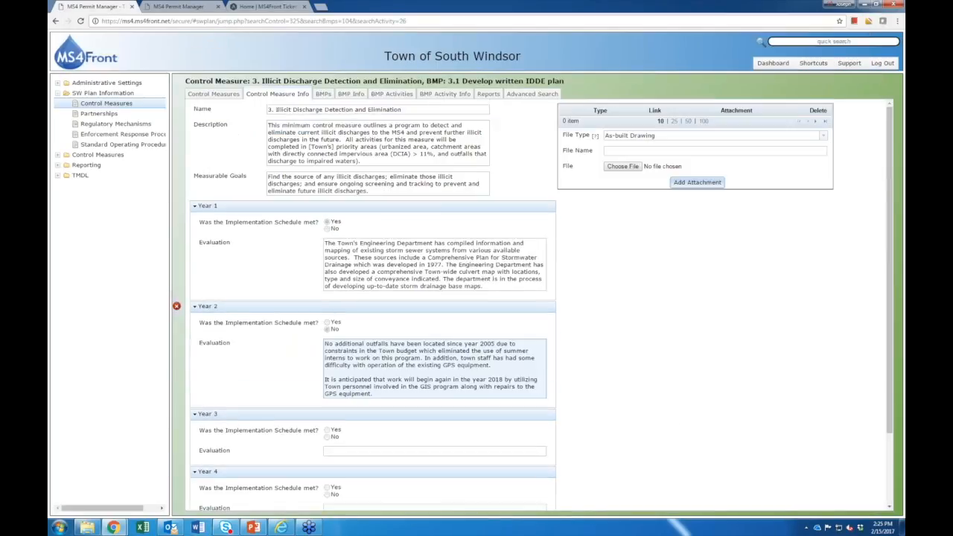
click(208, 96)
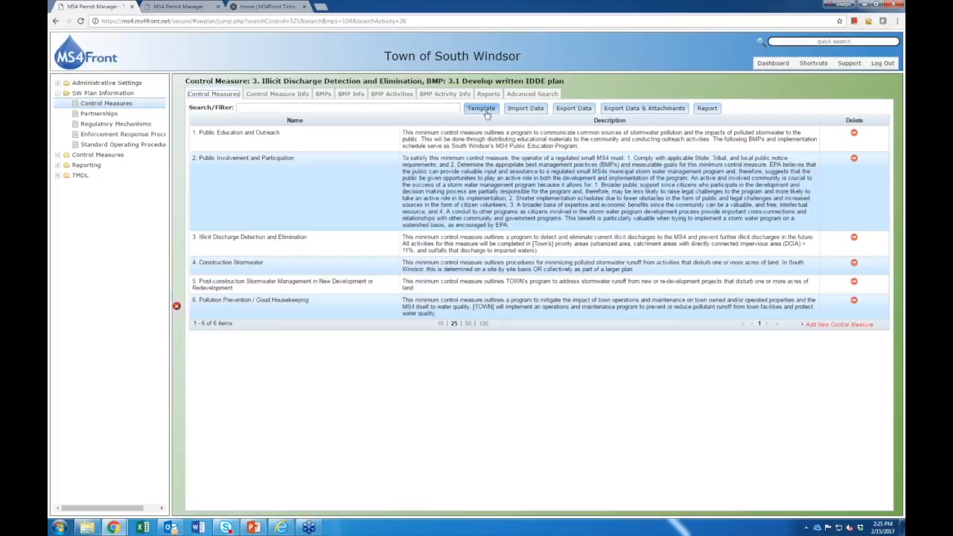
click(580, 110)
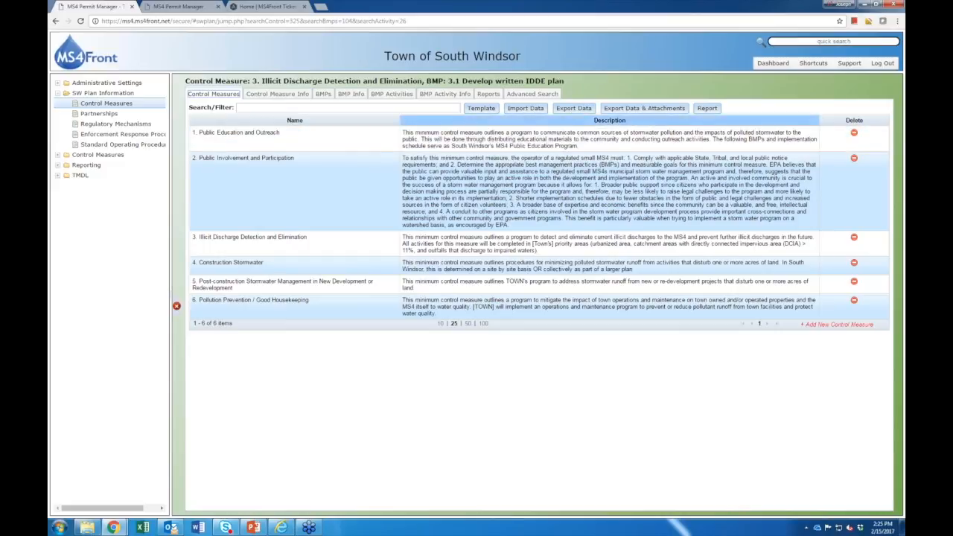
click(570, 110)
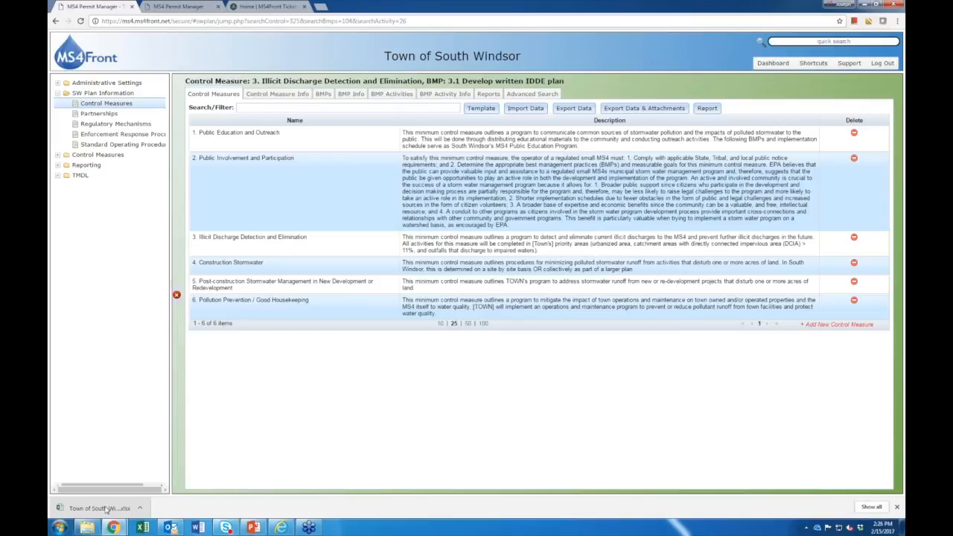
click(100, 507)
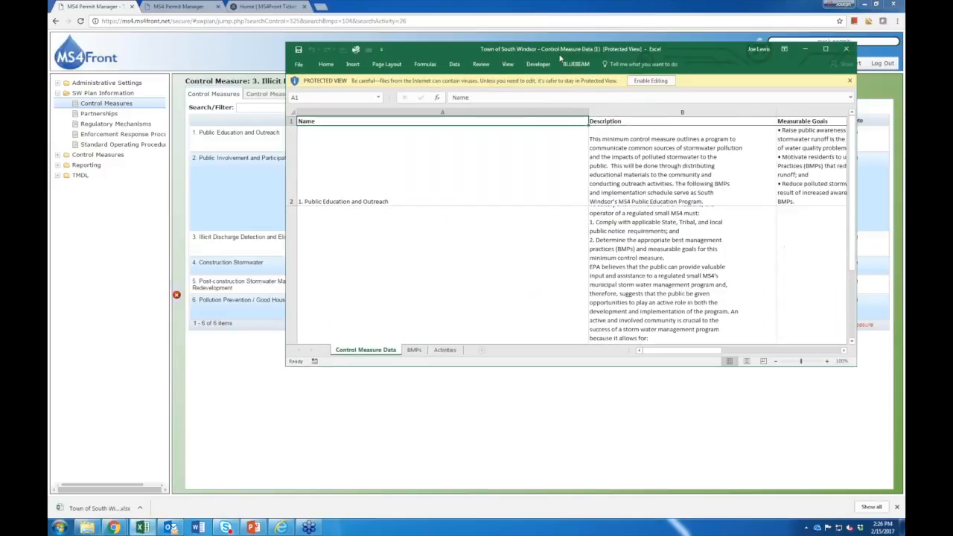
drag(563, 14, 477, 74)
double_click(476, 70)
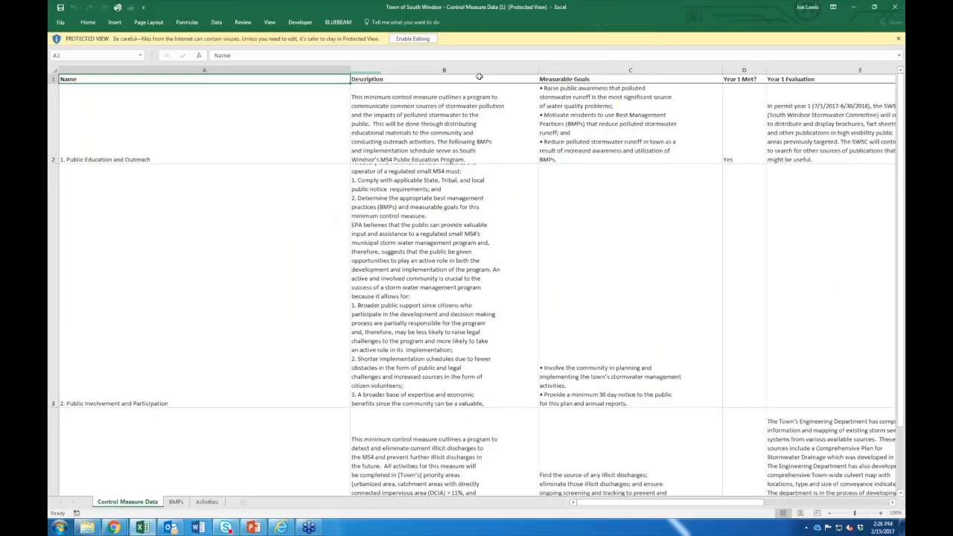
click(412, 38)
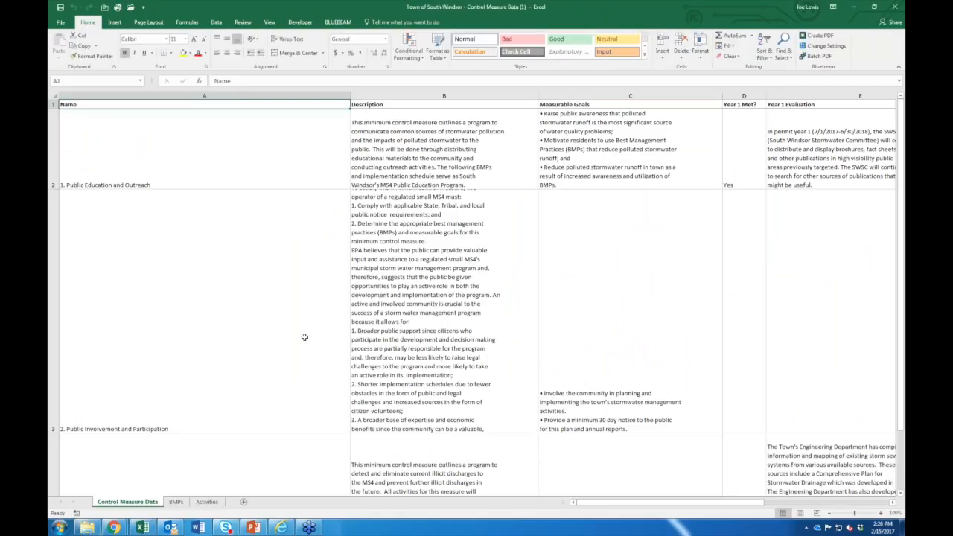
Review the Control Measure Data sheet, selecting the Public Education and Outreach row to examine its goals and yearly evaluations.
scroll(234, 330, down, 10)
scroll(234, 331, up, 9)
scroll(234, 331, up, 2)
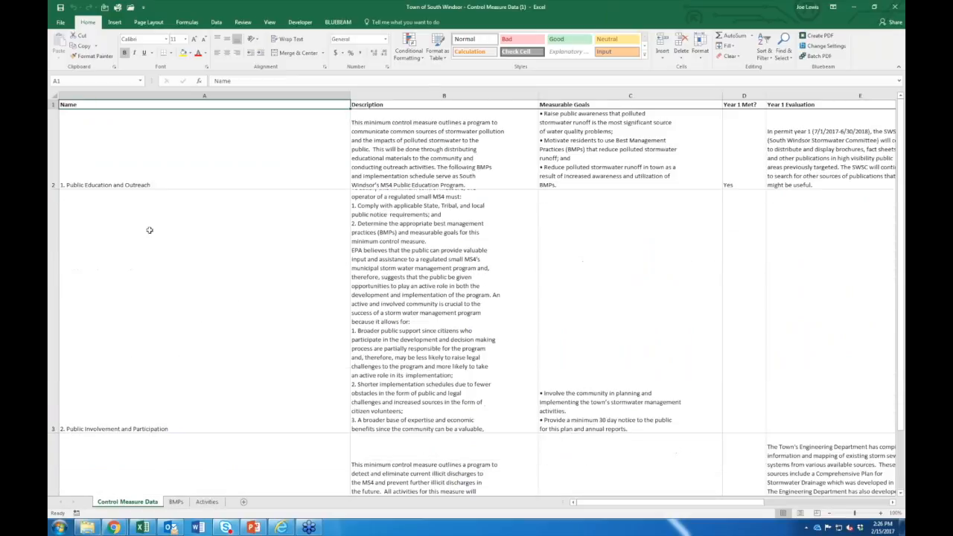
click(53, 149)
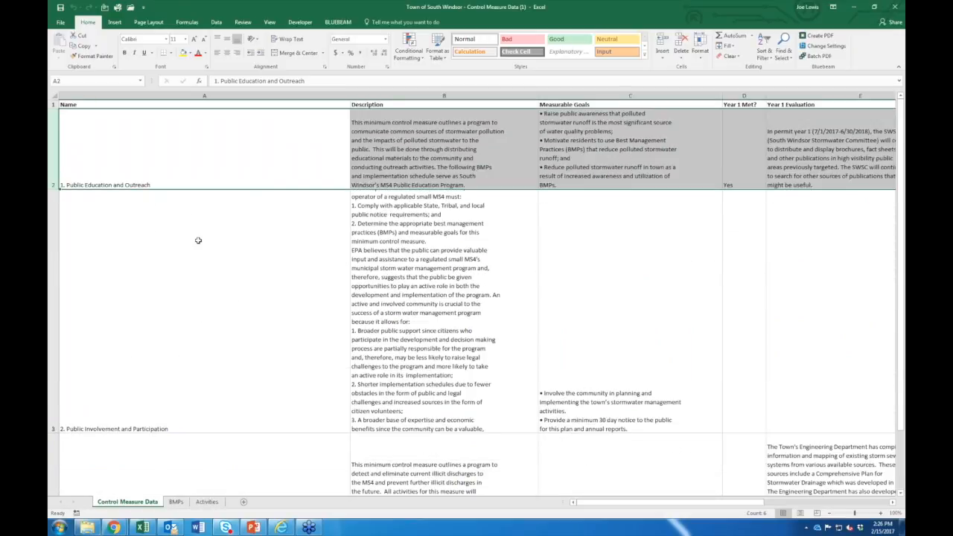
scroll(198, 241, down, 2)
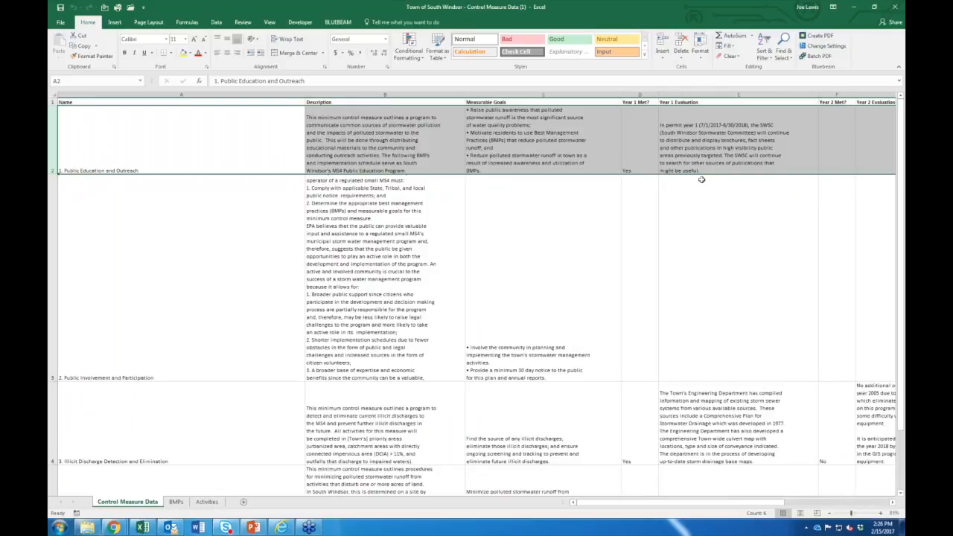
Examine the control measure and BMP names on the BMPs sheet, including 1.2 Address education and outreach for pollutants of concern.
click(175, 501)
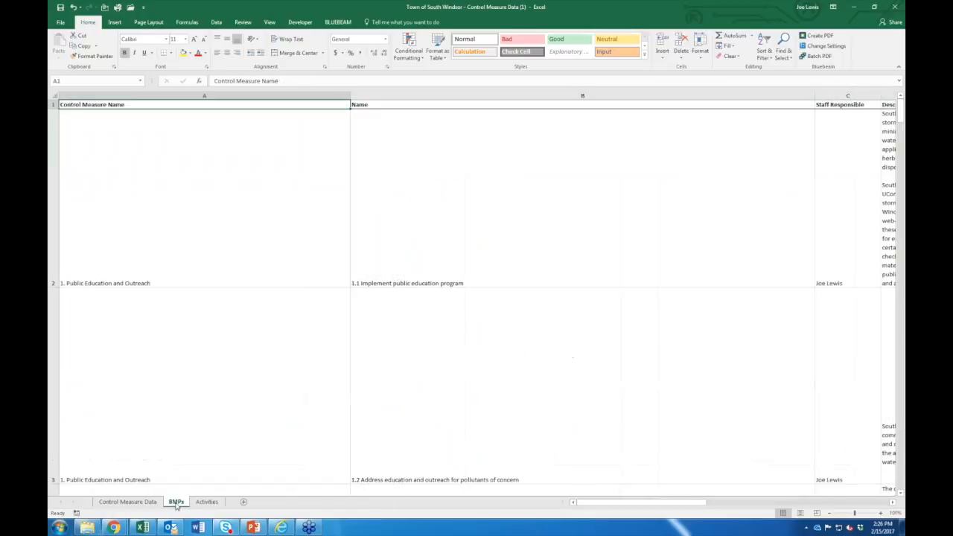
click(120, 230)
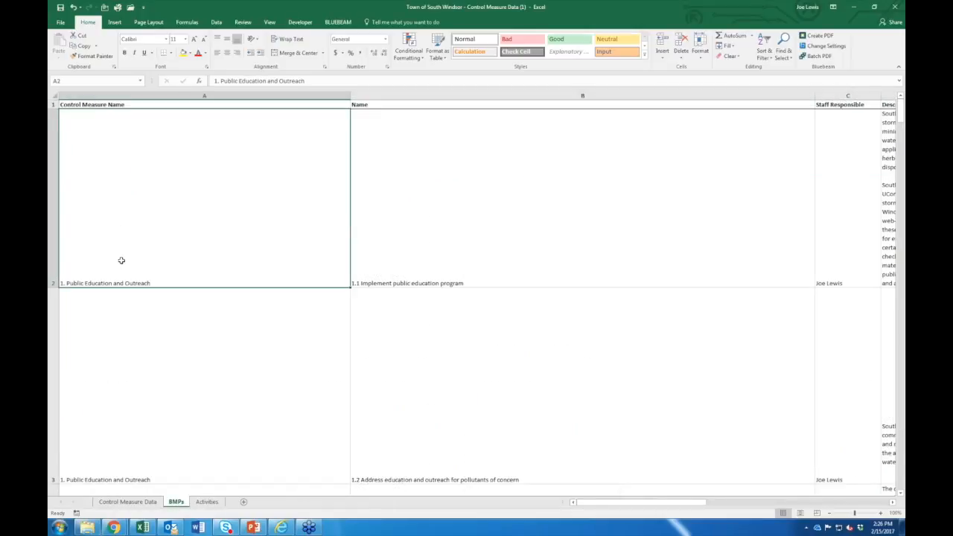
ctrl+scroll(122, 261, down, 1)
ctrl+scroll(121, 260, down, 1)
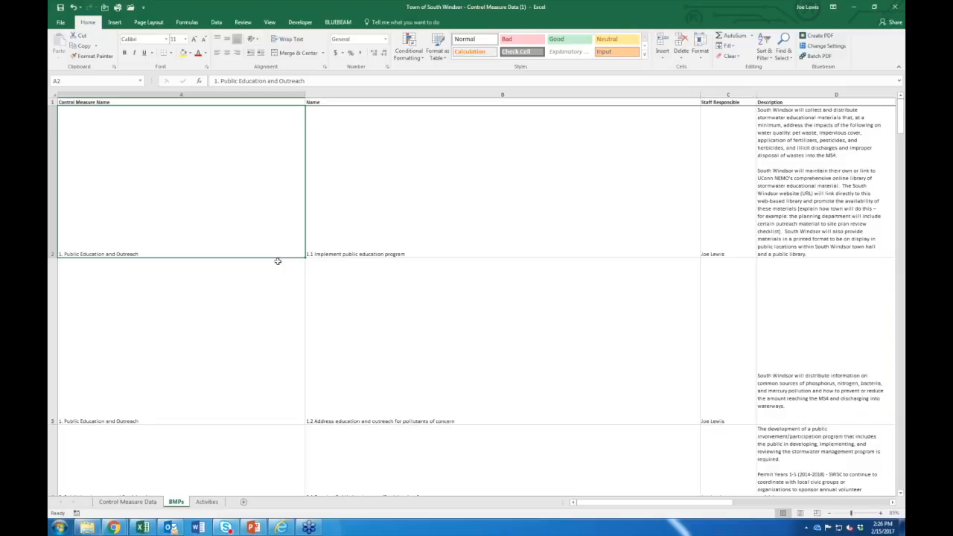
click(438, 361)
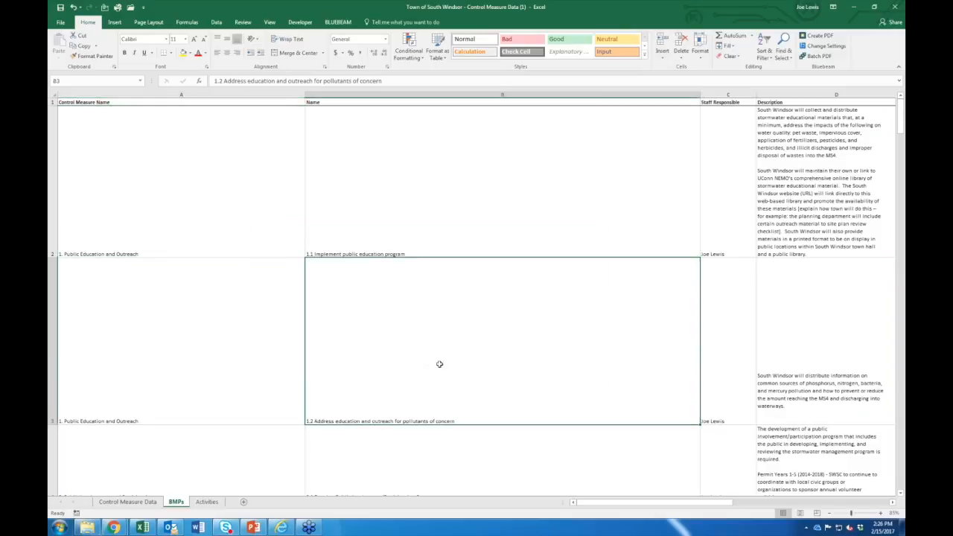
Review the BMPs sheet's remaining columns up to the Target Completion Date header, and close the workbook.
key(Down)
key(Right)
key(Right)
key(Right)
key(Right)
scroll(436, 315, up, 1)
key(Right)
key(Up)
key(Up)
key(Up)
key(Right)
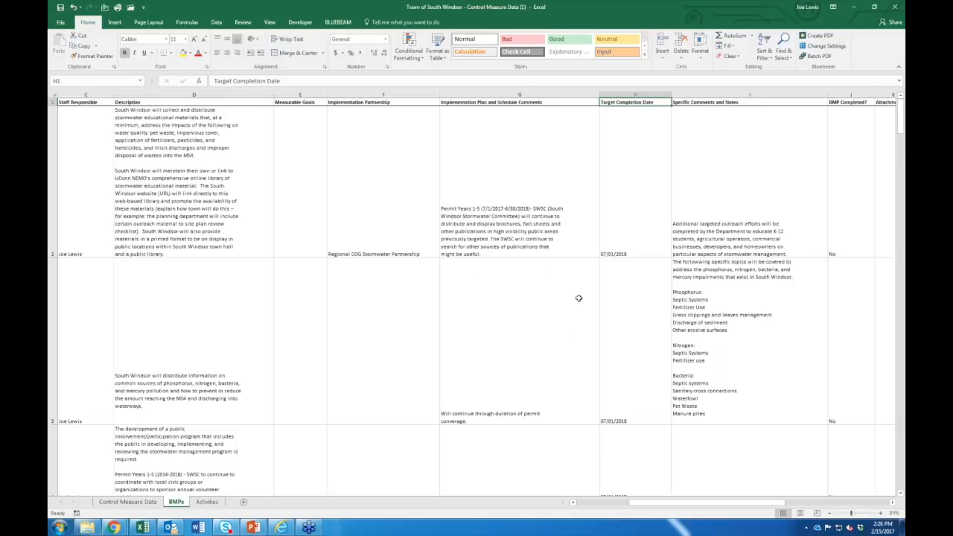
click(895, 7)
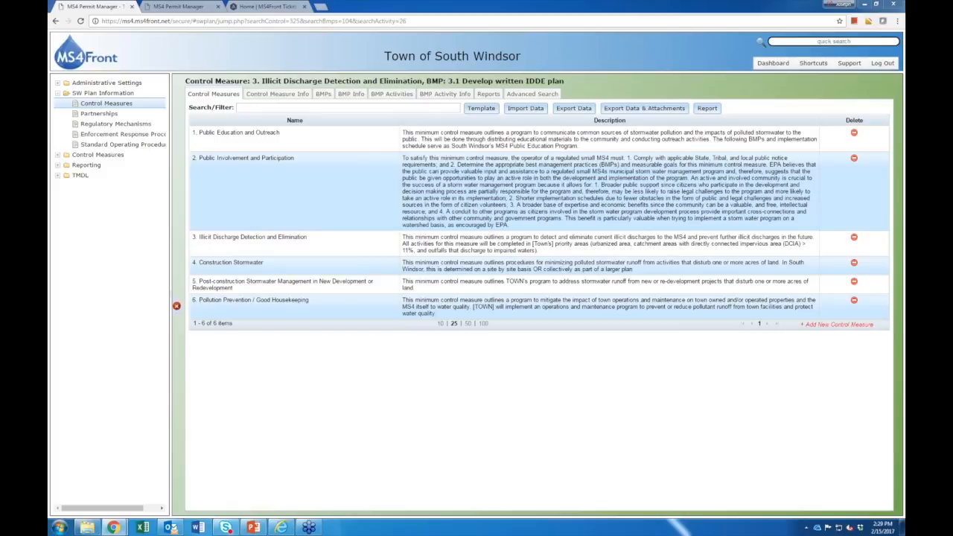
Widen the navigation tree and open the Outfall Screenings inventory under the Illicit Discharge Detection and Elimination control measures.
click(549, 438)
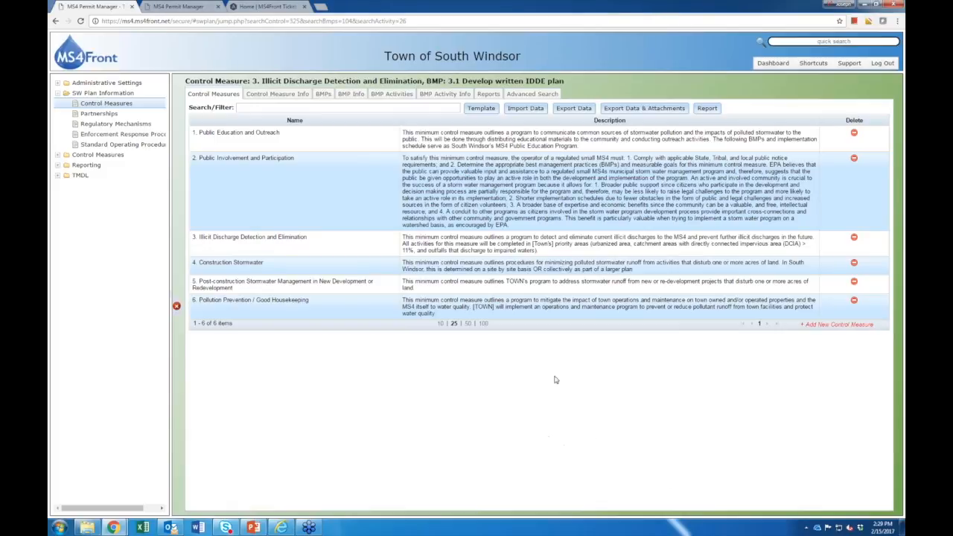
click(57, 156)
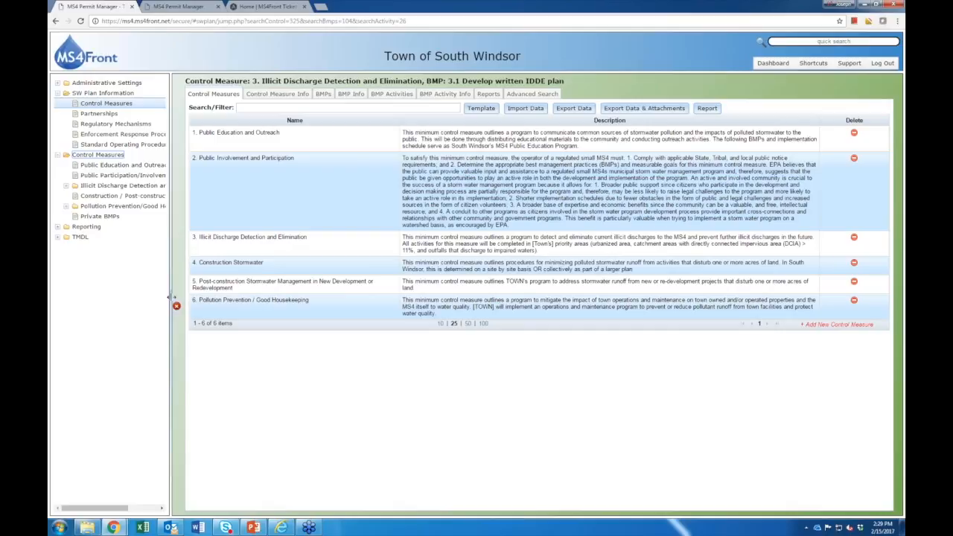
drag(170, 299, 217, 299)
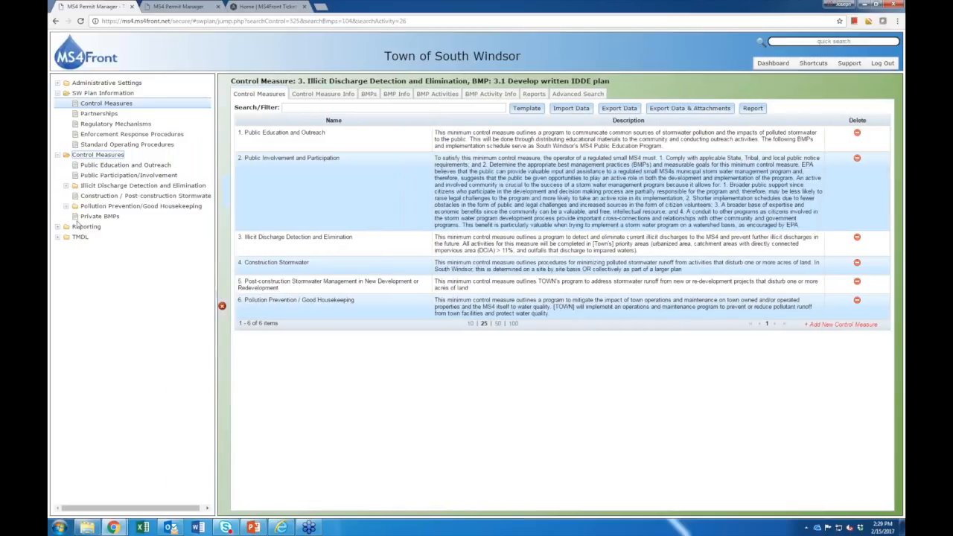
click(66, 186)
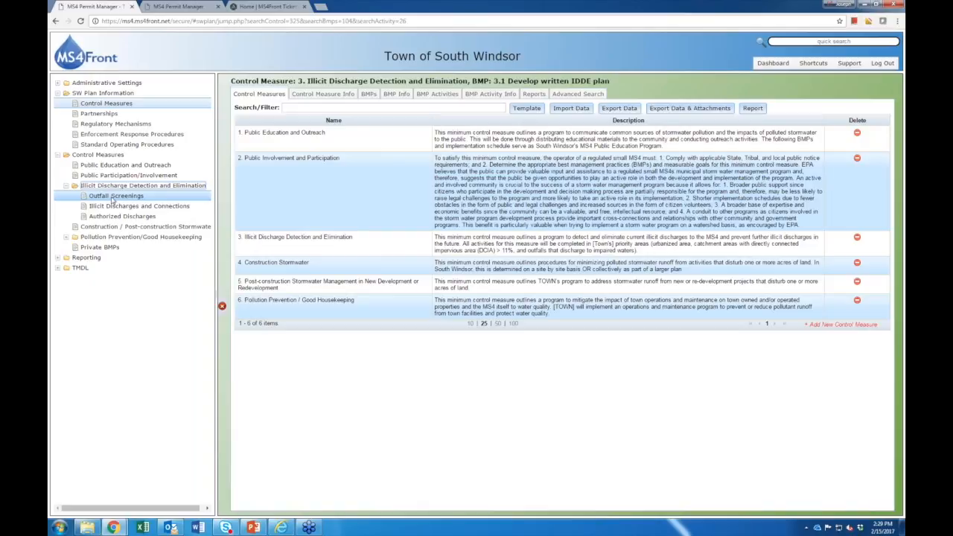
click(113, 197)
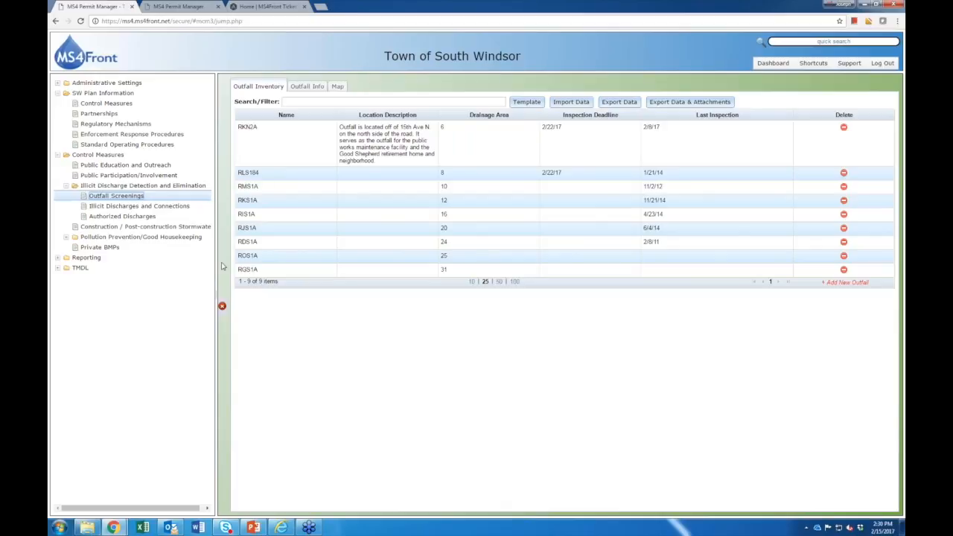
View the outfalls on the map over esri Imagery View, expand the User Defined Layers, and zoom in on the northwestern outfalls.
click(247, 137)
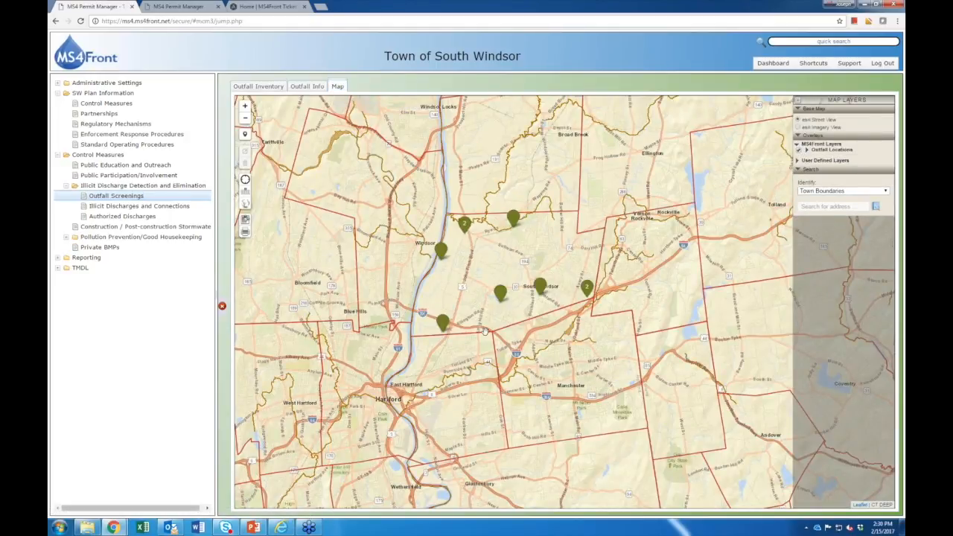
drag(480, 345, 471, 384)
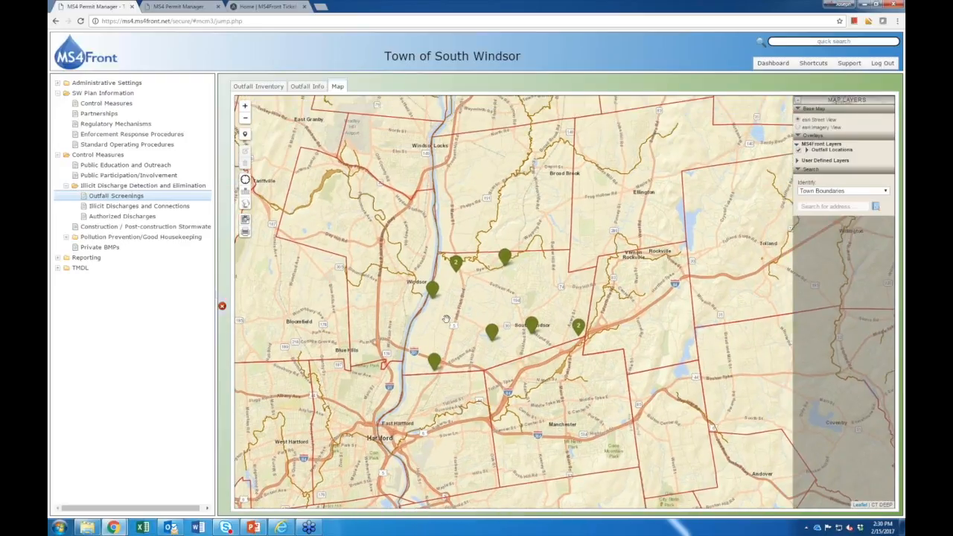
scroll(447, 318, up, 1)
drag(511, 258, 493, 269)
click(799, 162)
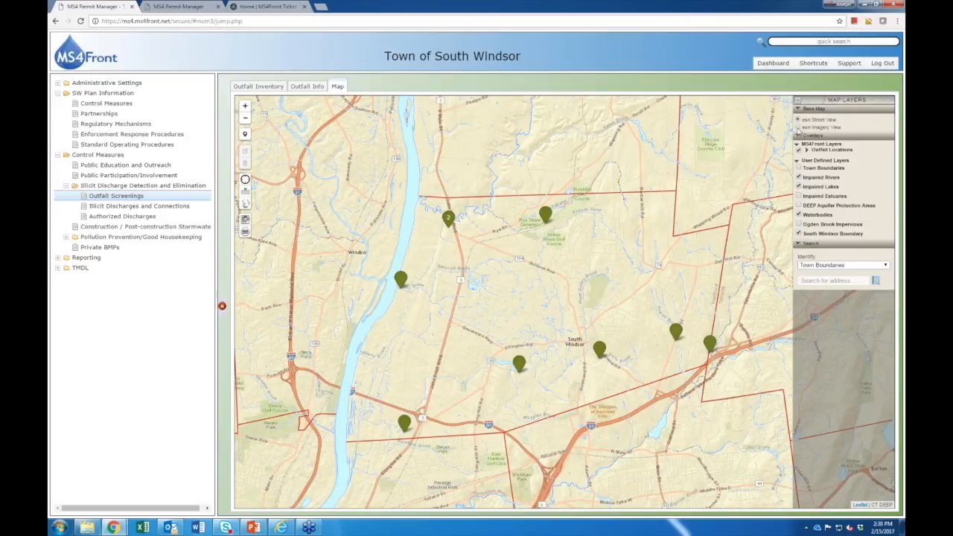
click(797, 127)
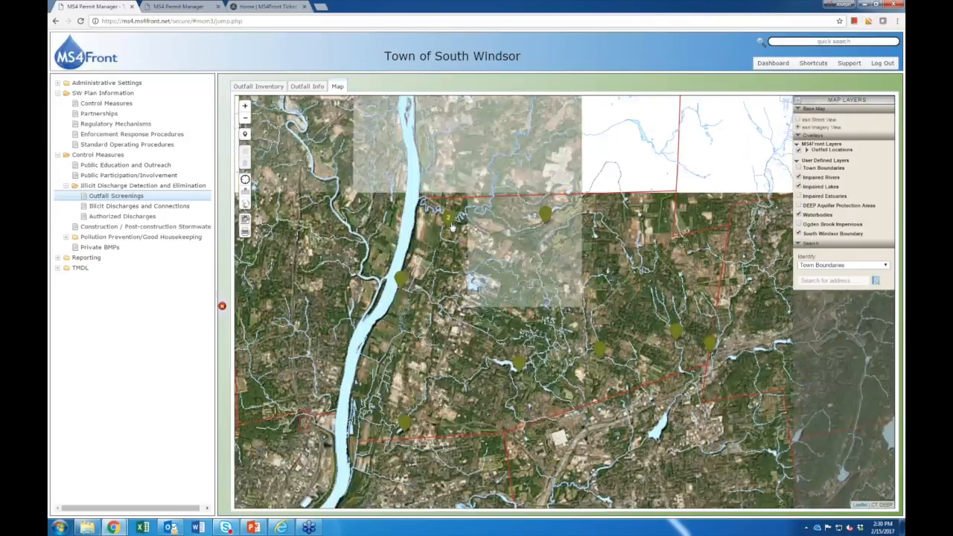
scroll(451, 227, up, 2)
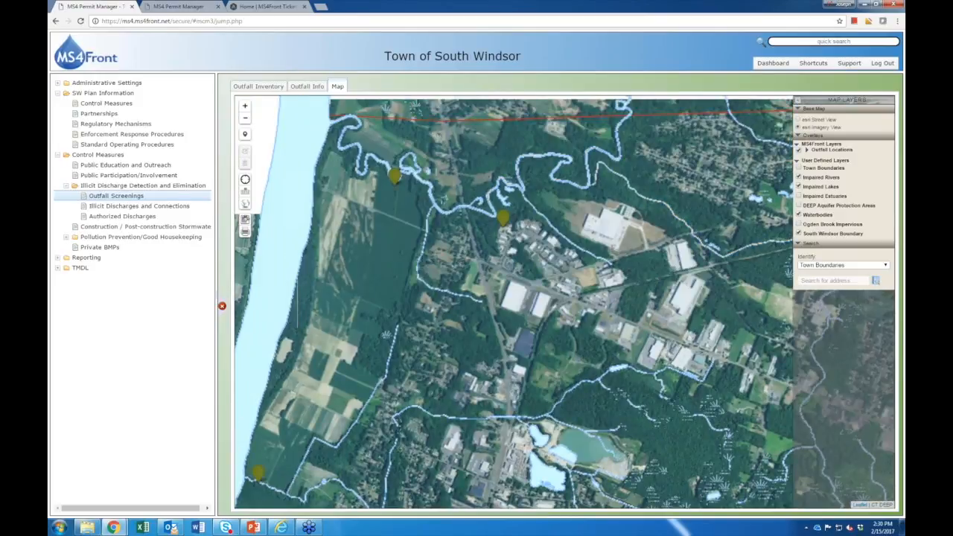
Return to the outfall inventory and open outfall RKN2A's record to review its details and access directions.
click(275, 87)
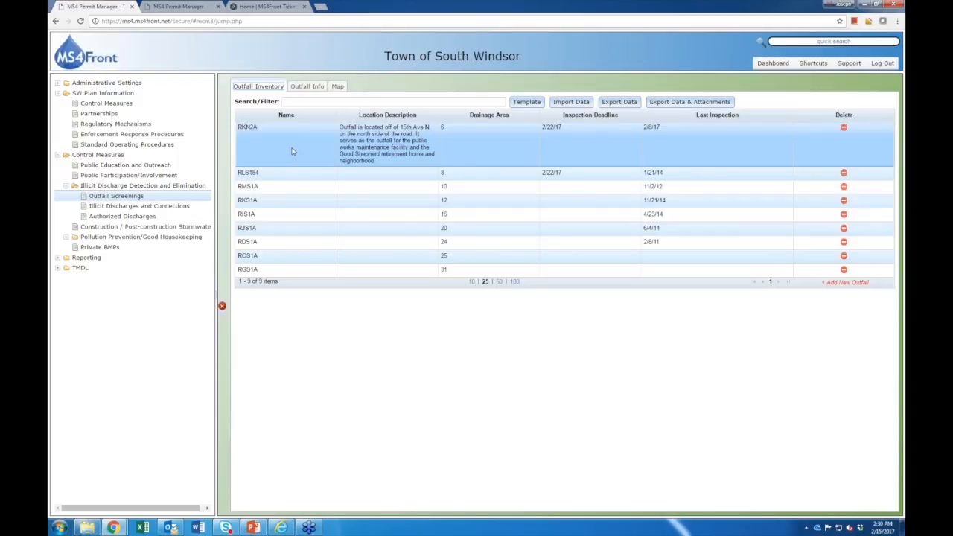
double_click(266, 149)
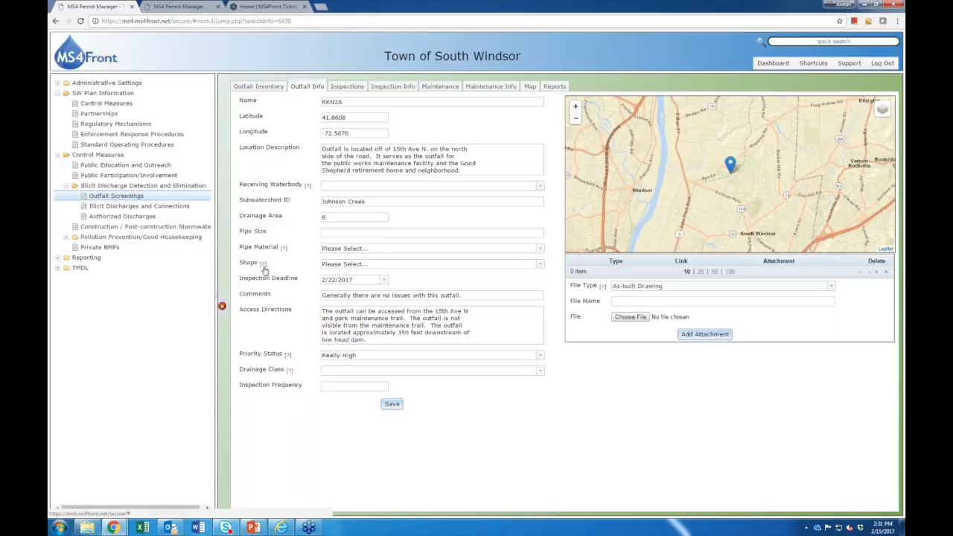
click(330, 311)
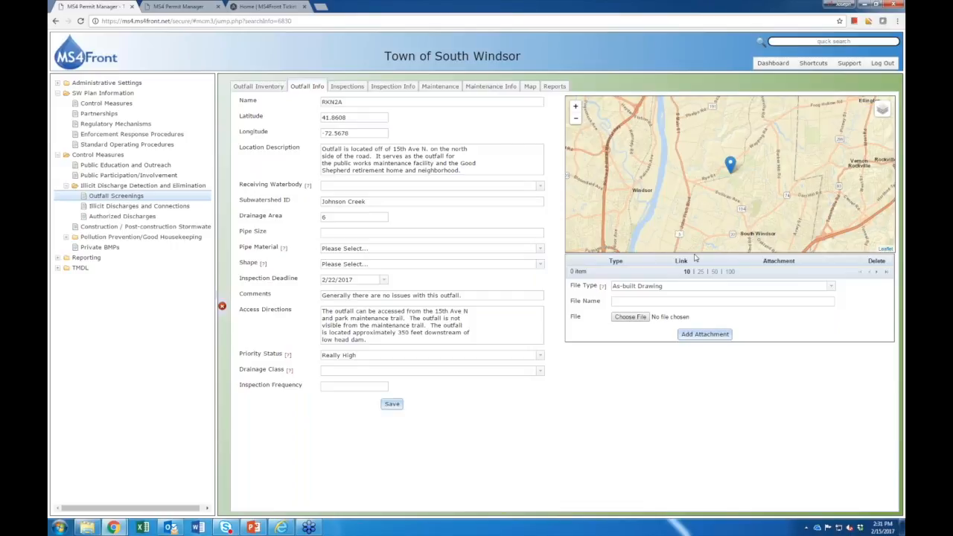
Relocate outfall RKN2A's marker southwest on the esri Imagery View map, and save both the new location and the outfall record.
click(529, 87)
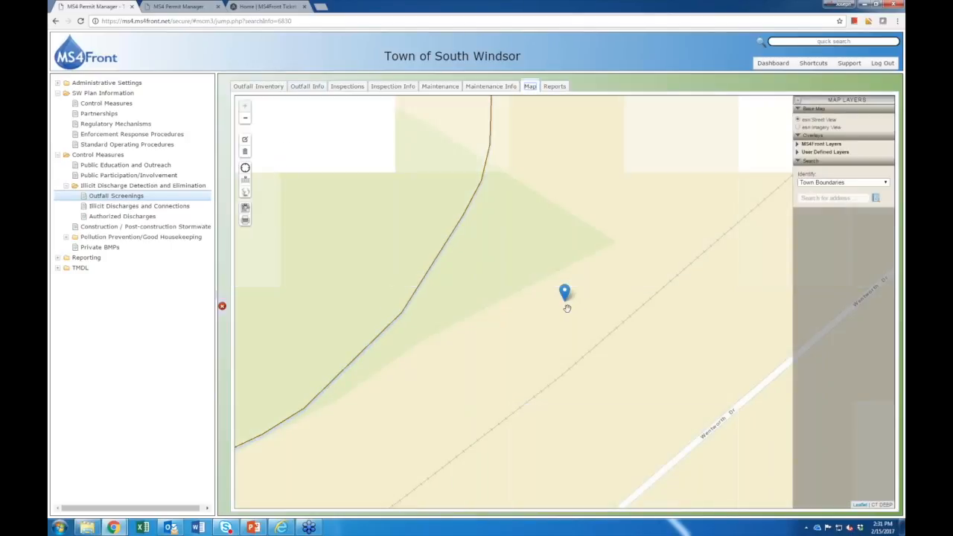
click(246, 141)
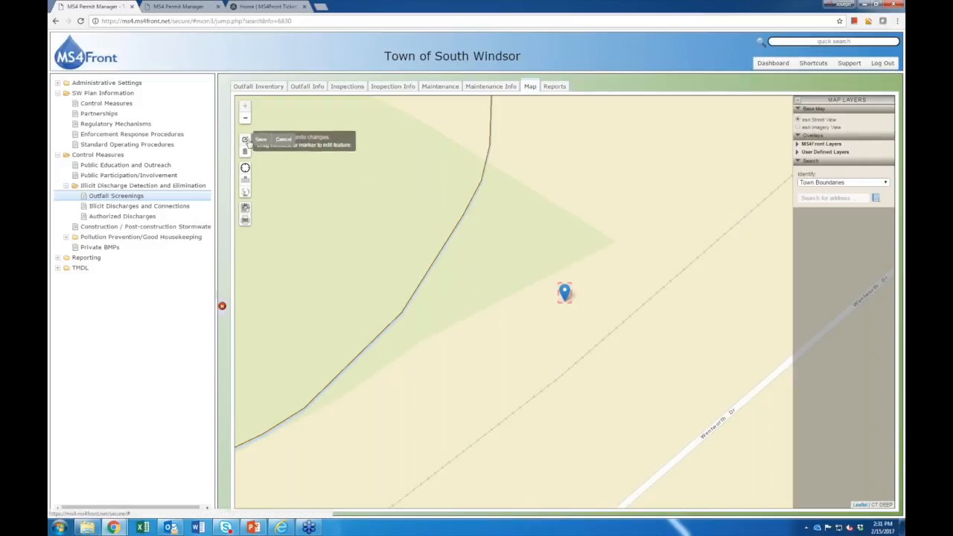
click(798, 128)
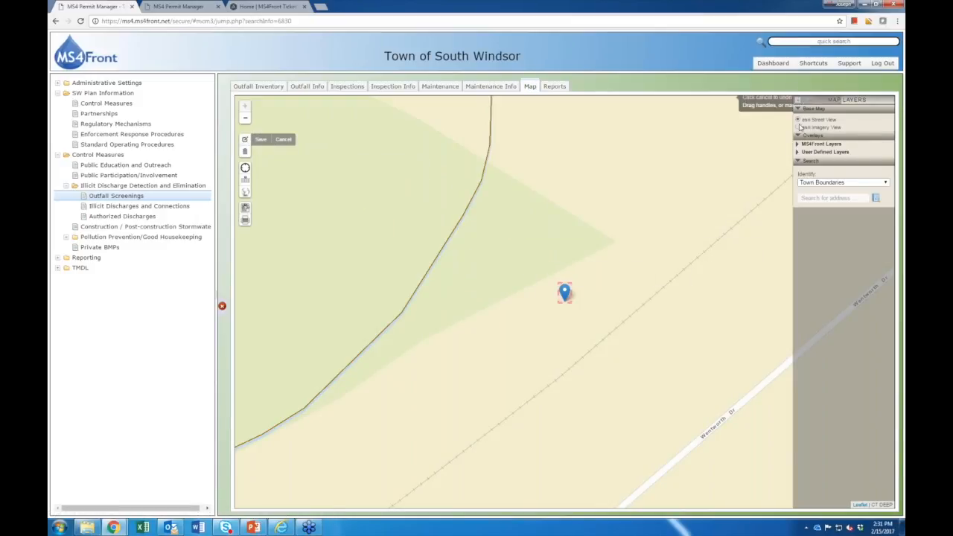
drag(565, 295, 494, 376)
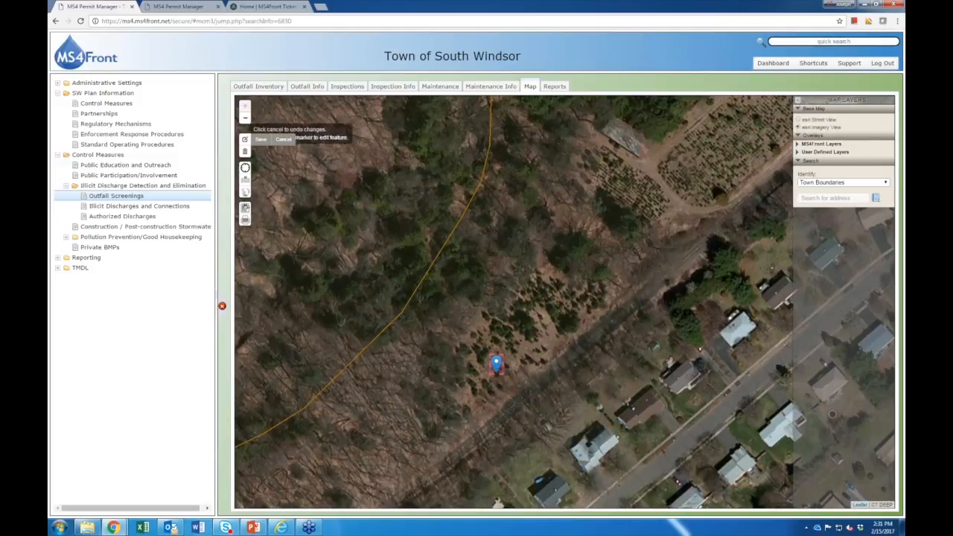
click(261, 140)
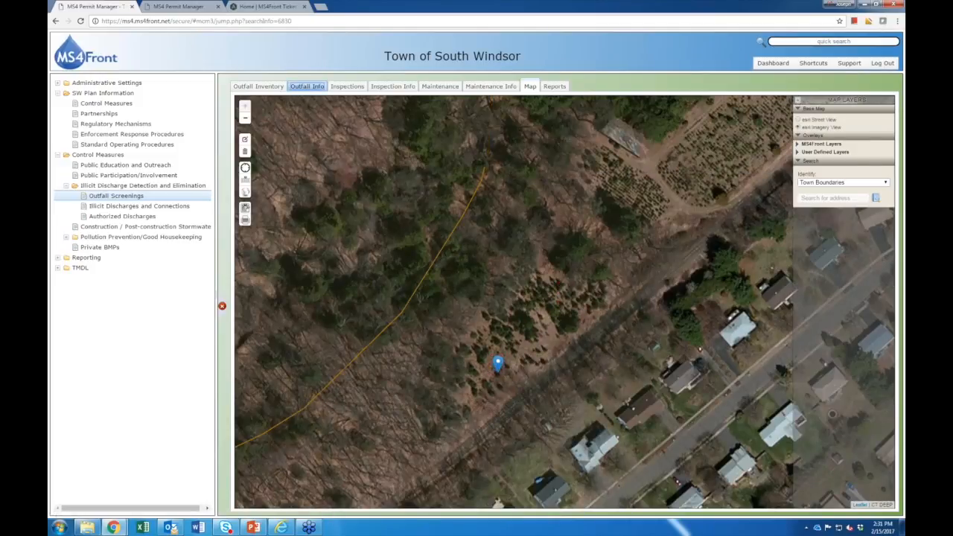
click(307, 87)
click(392, 404)
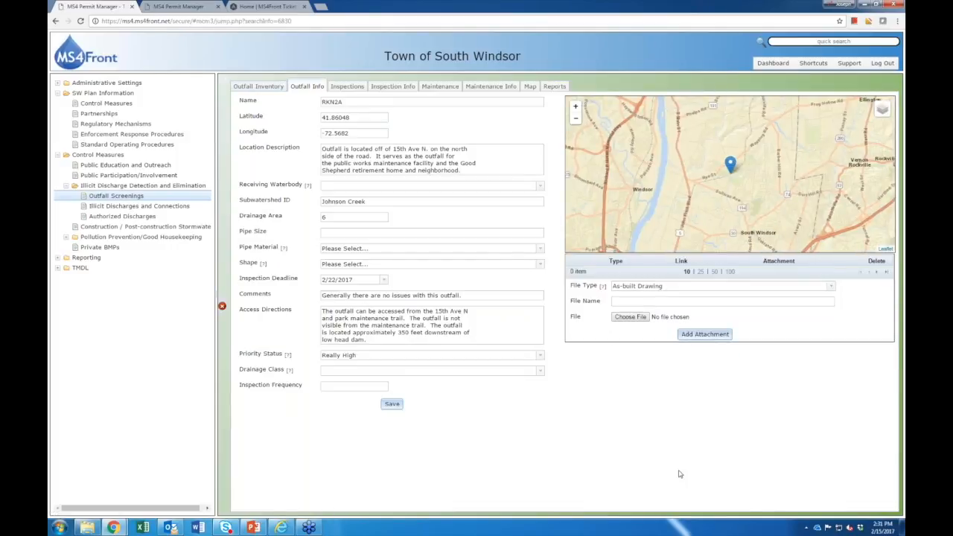
Start a new inspection record from outfall RKN2A's list of inspections.
click(277, 86)
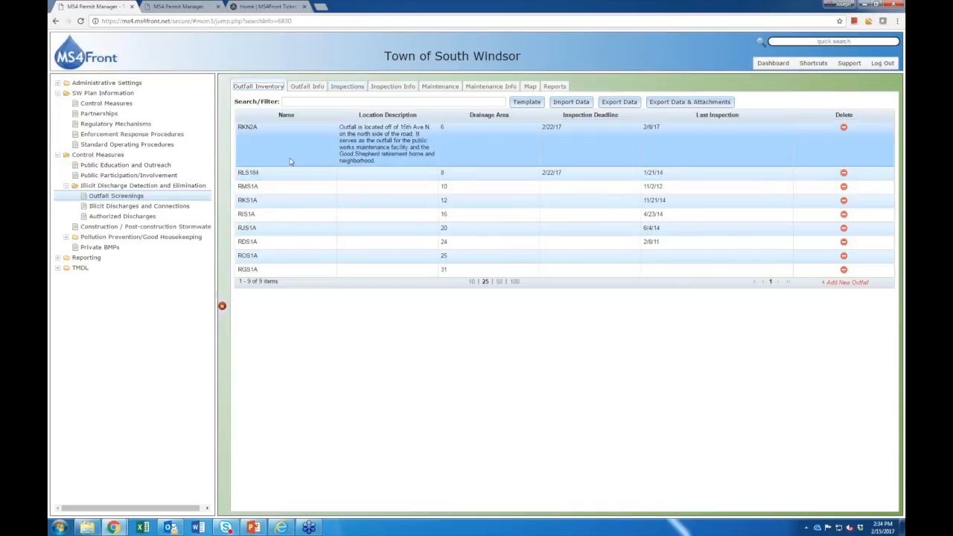
click(347, 88)
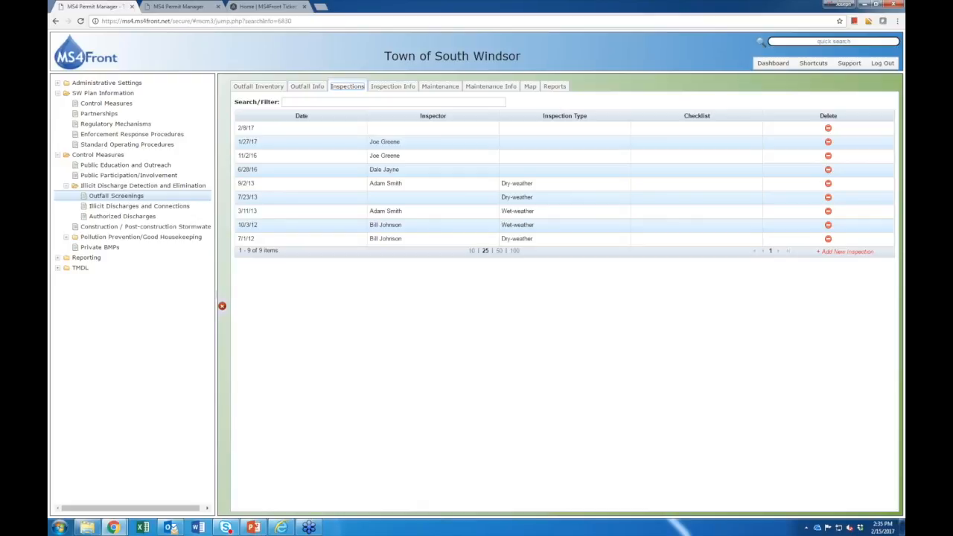
click(845, 253)
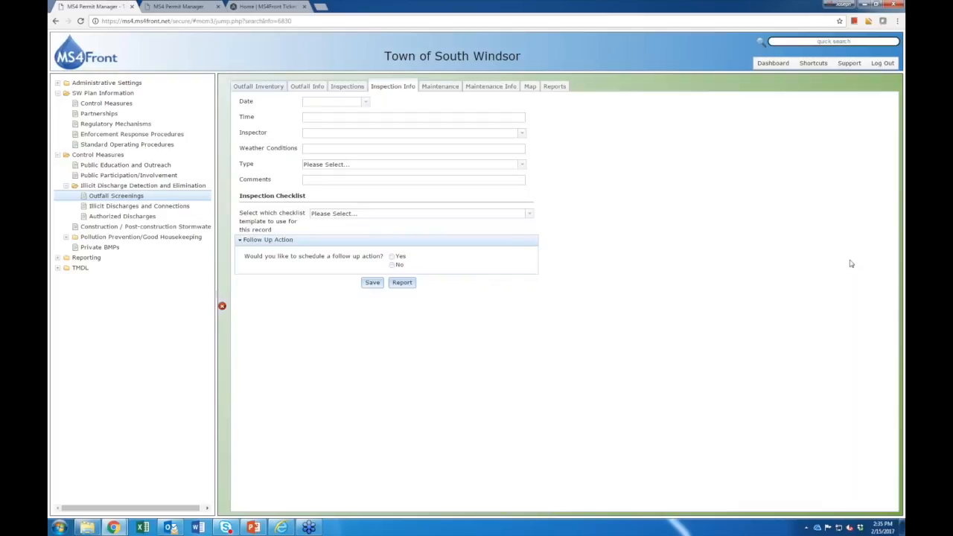
Set the inspection date to 2/15/2017 and the time to 3:00, and apply the Outfall Inspection - Sample Form checklist.
click(333, 101)
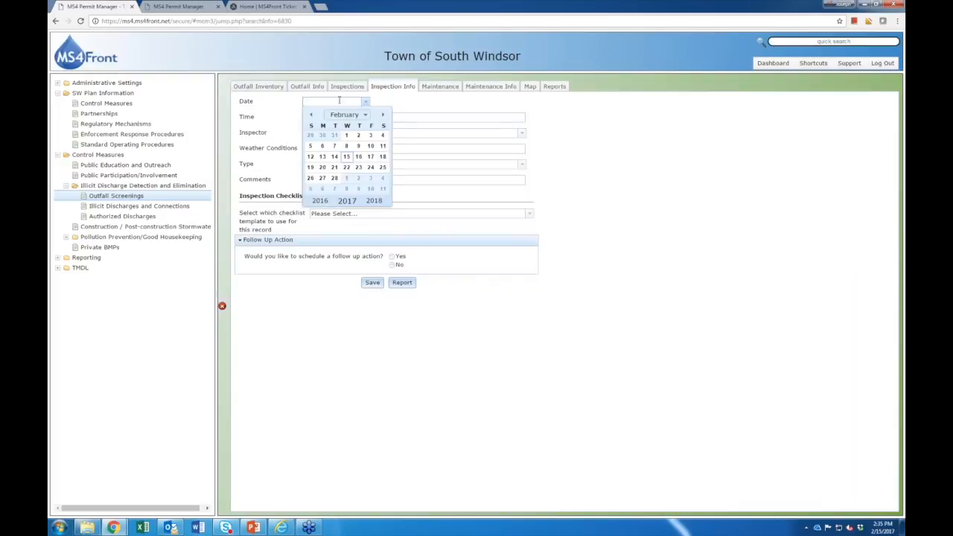
click(348, 156)
click(449, 121)
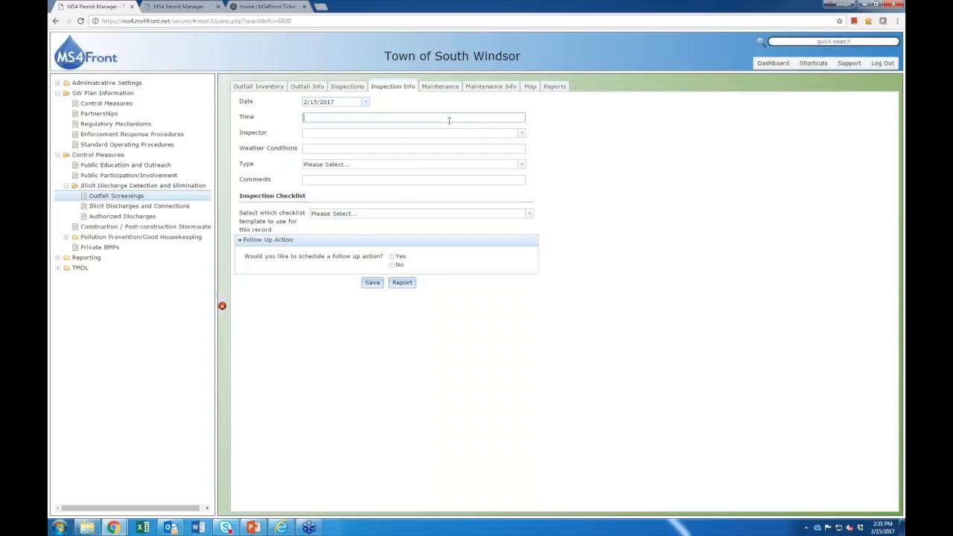
text(3:00)
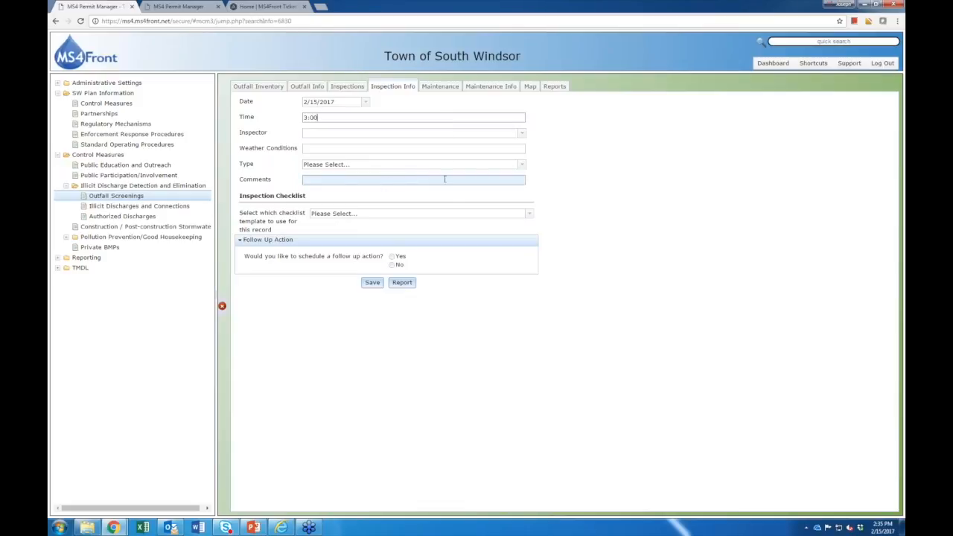
click(343, 179)
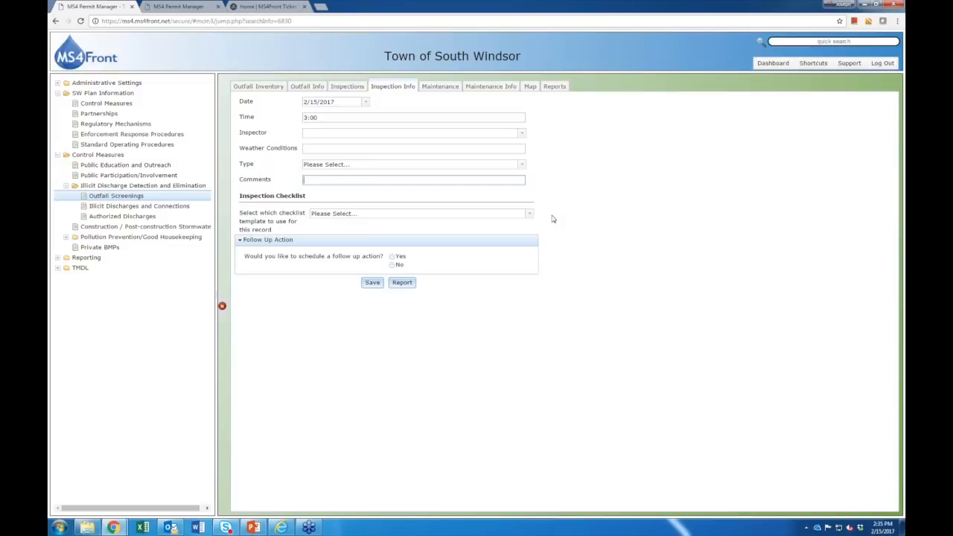
click(528, 214)
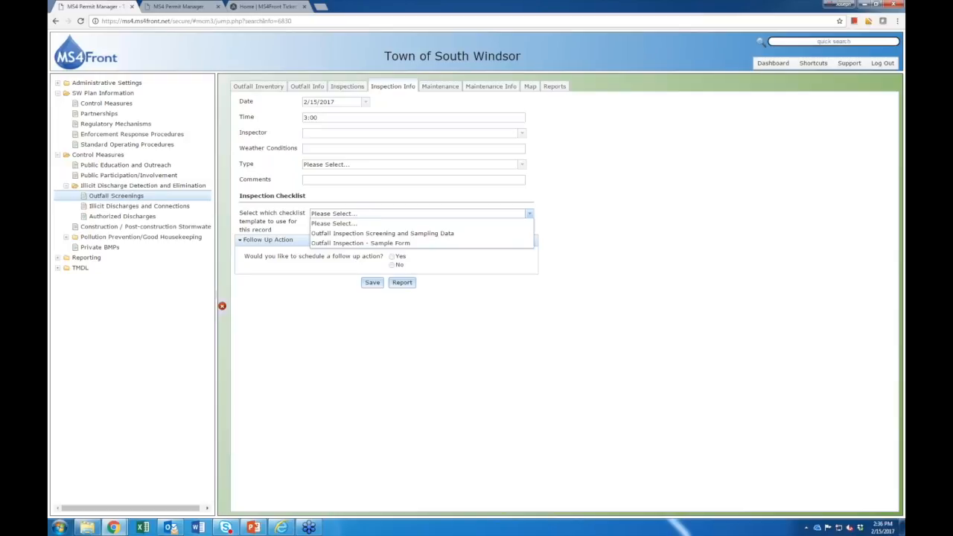
click(368, 244)
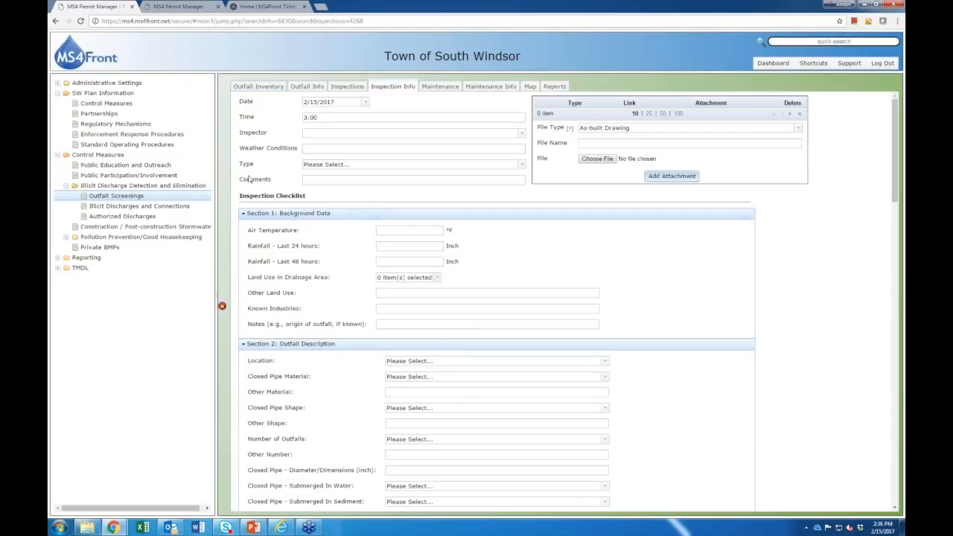
Collapse all eight sections of the inspection checklist, from Background Data to the non-illicit discharge concerns.
click(258, 215)
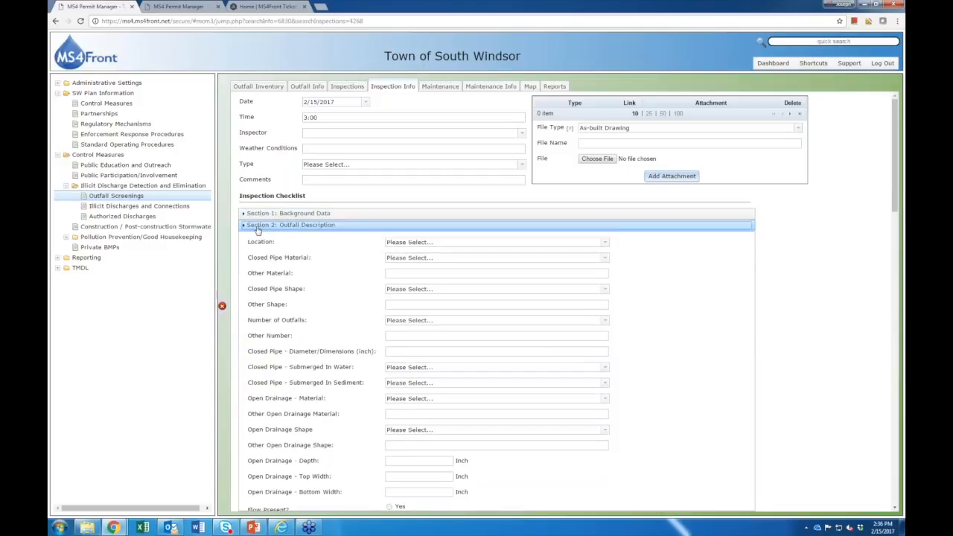
click(257, 225)
click(255, 236)
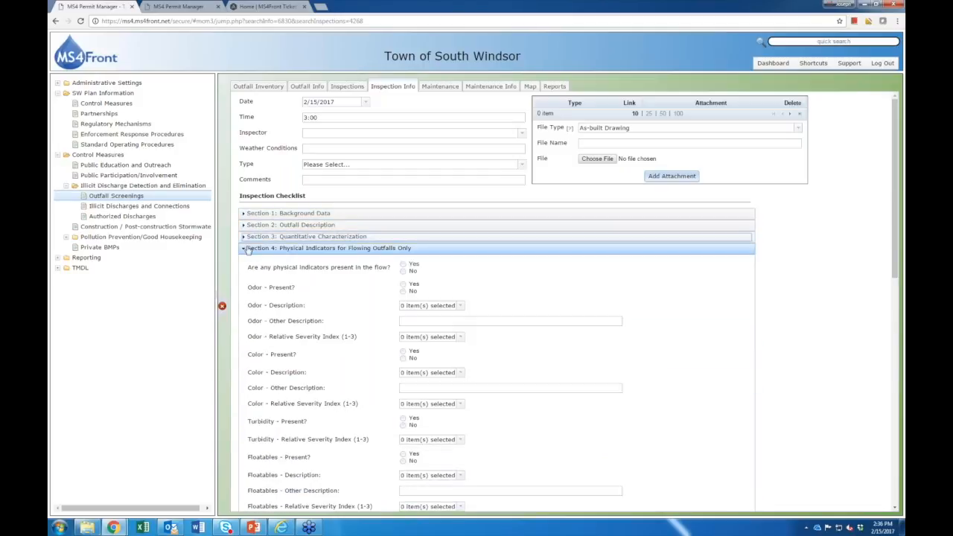
click(248, 249)
click(249, 260)
click(249, 272)
click(250, 284)
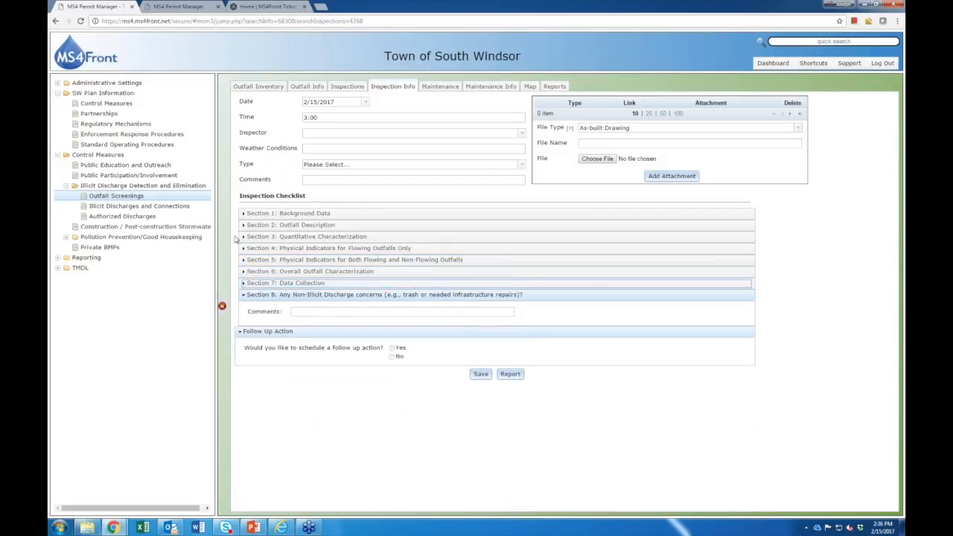
click(264, 297)
Fill in Background Data with air temperature 50 °F, rainfall of 1.2 inches in the last 24 hours, and Industrial and Commercial land use.
click(248, 213)
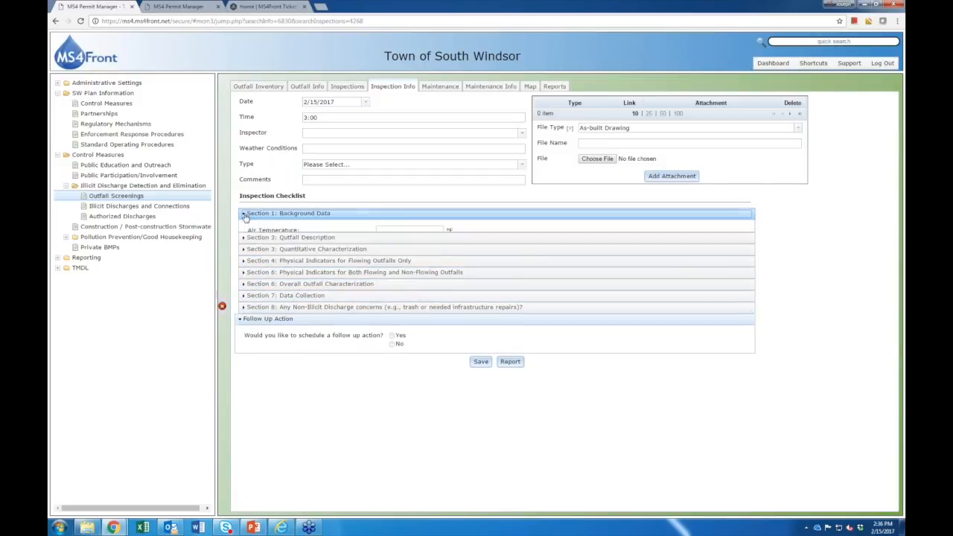
click(380, 230)
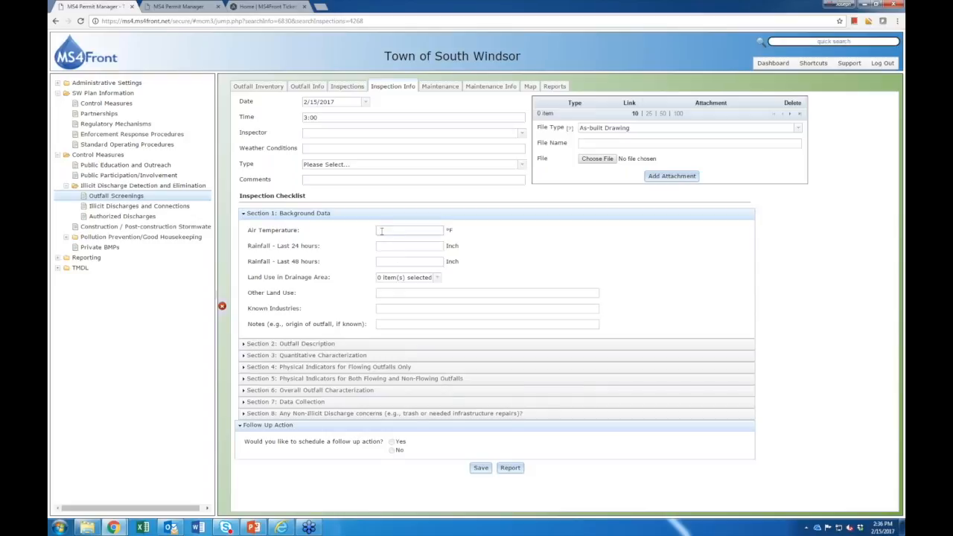
text(50)
text(1.2)
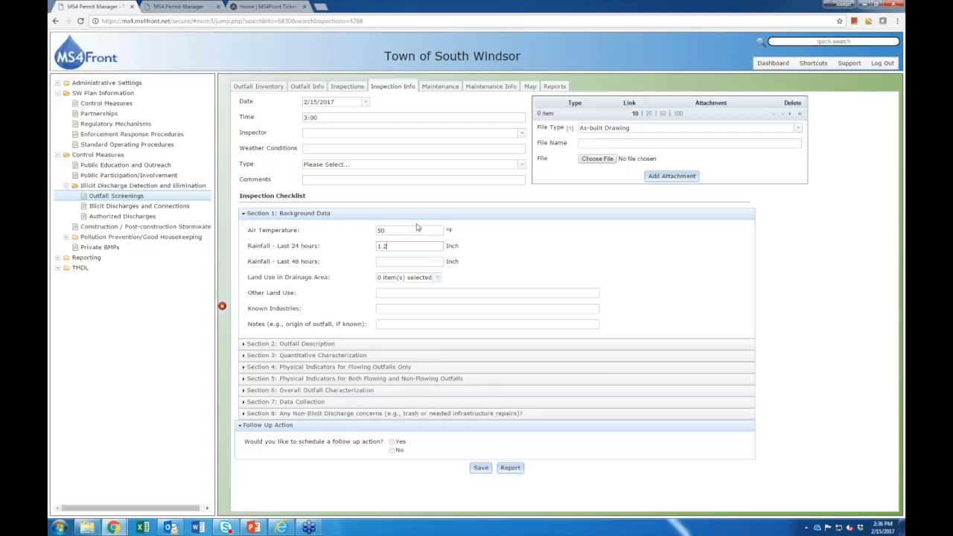
click(437, 277)
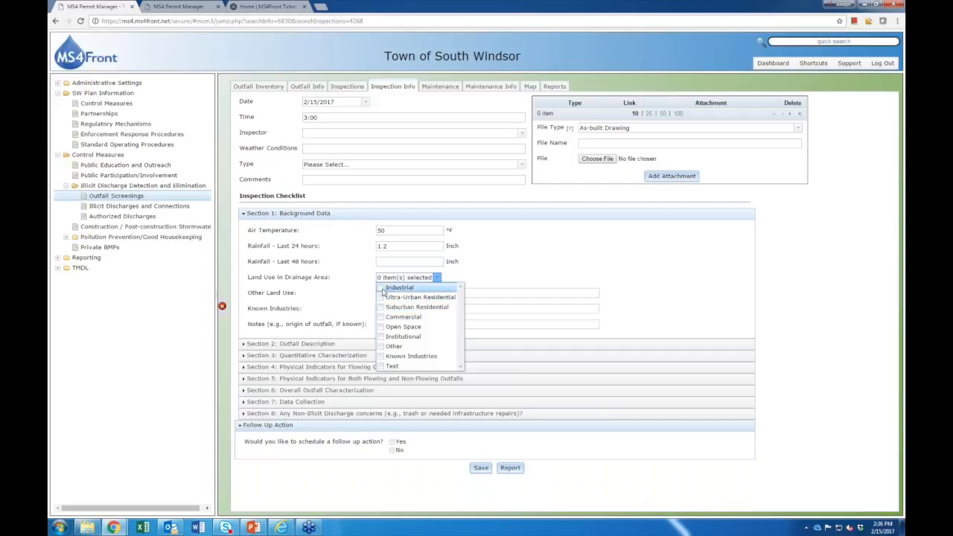
click(381, 289)
click(380, 317)
click(553, 253)
Review the Outfall Description section of the checklist, collapse it again, and save the inspection.
click(275, 343)
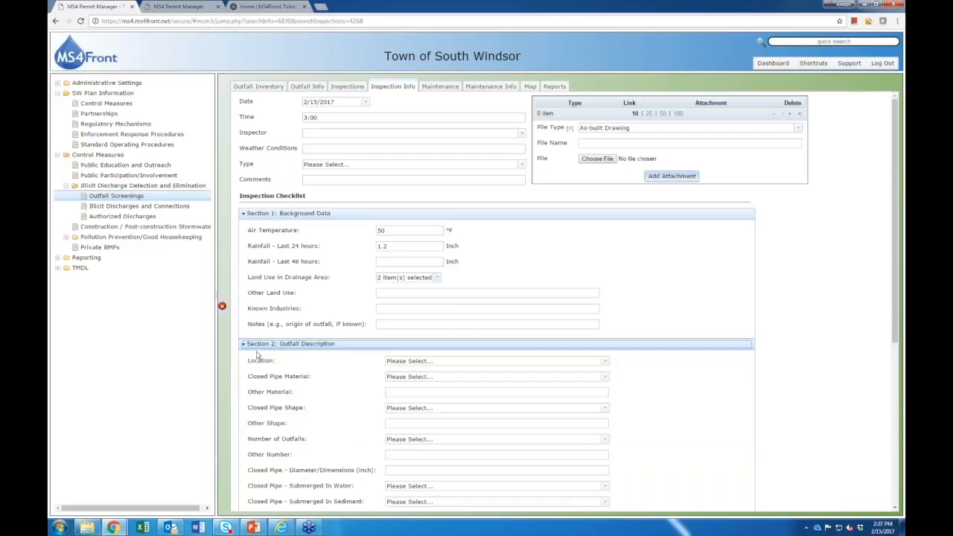
scroll(270, 357, down, 1)
scroll(492, 297, down, 2)
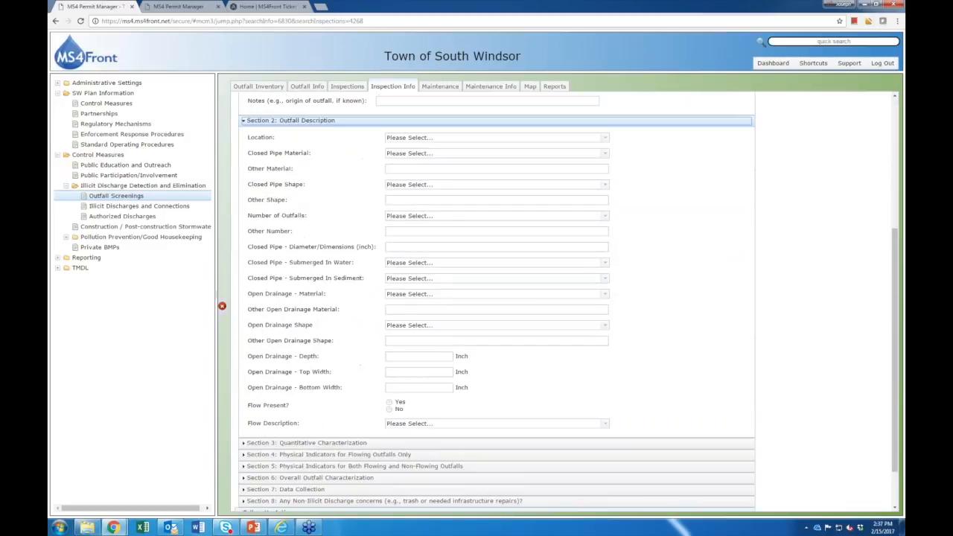
click(245, 121)
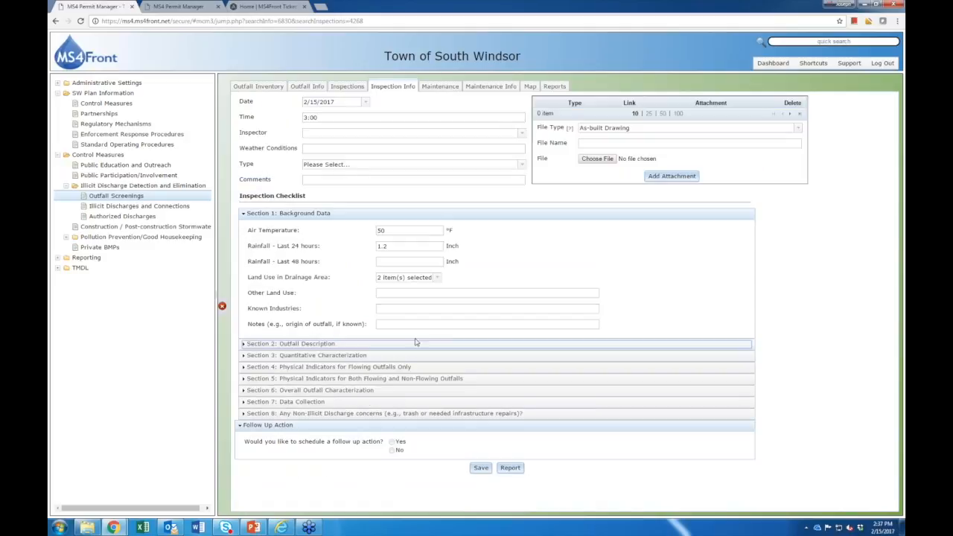
click(480, 469)
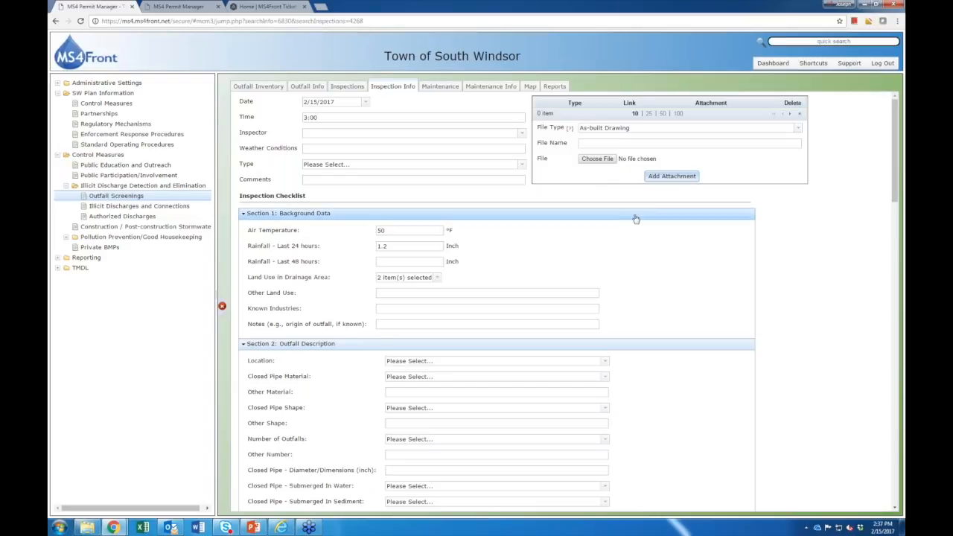
Request a follow-up action for the inspection and set its type to Drainage Area Investigation.
scroll(832, 327, down, 15)
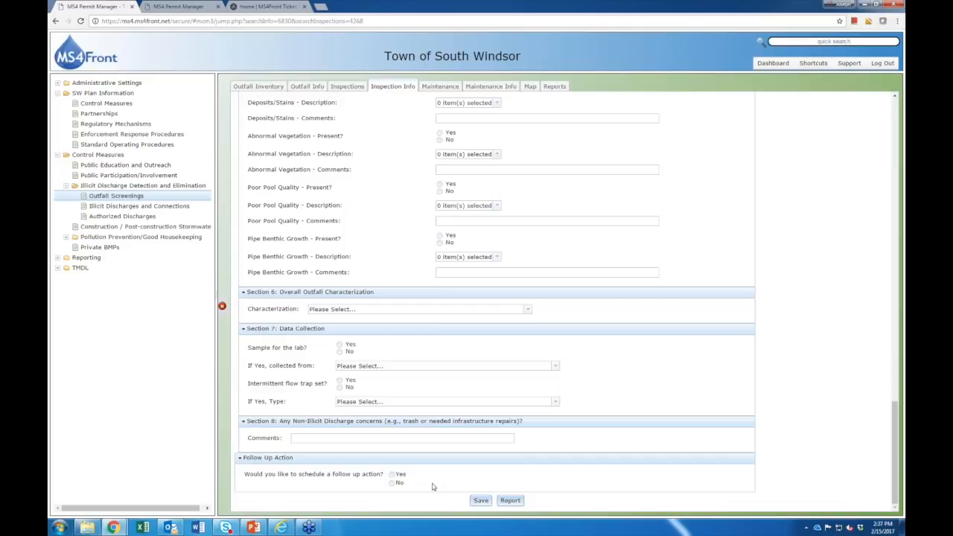
click(391, 475)
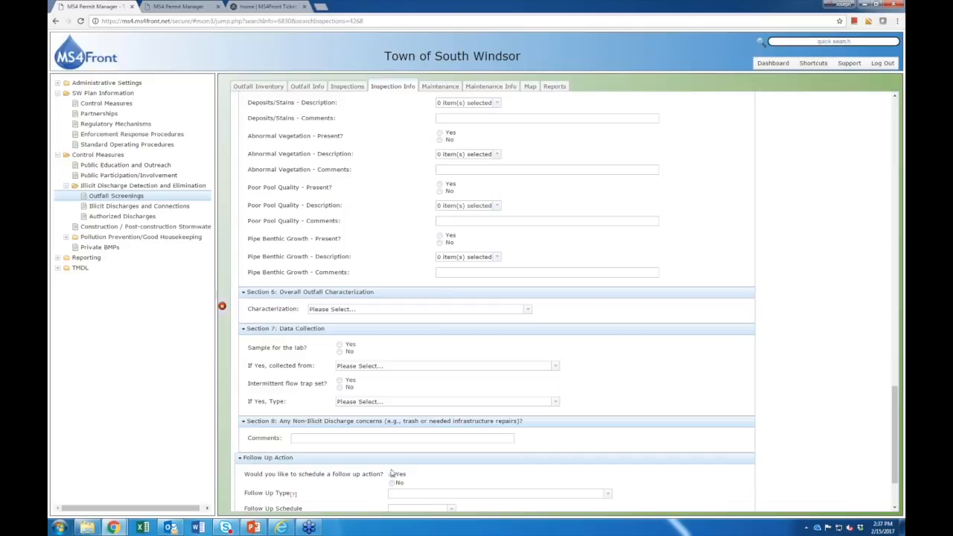
scroll(330, 461, down, 2)
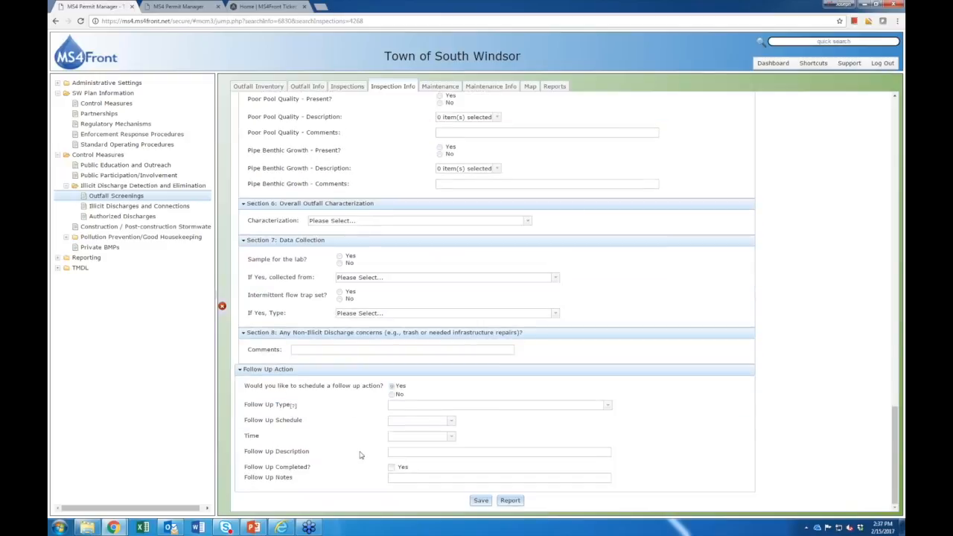
click(606, 404)
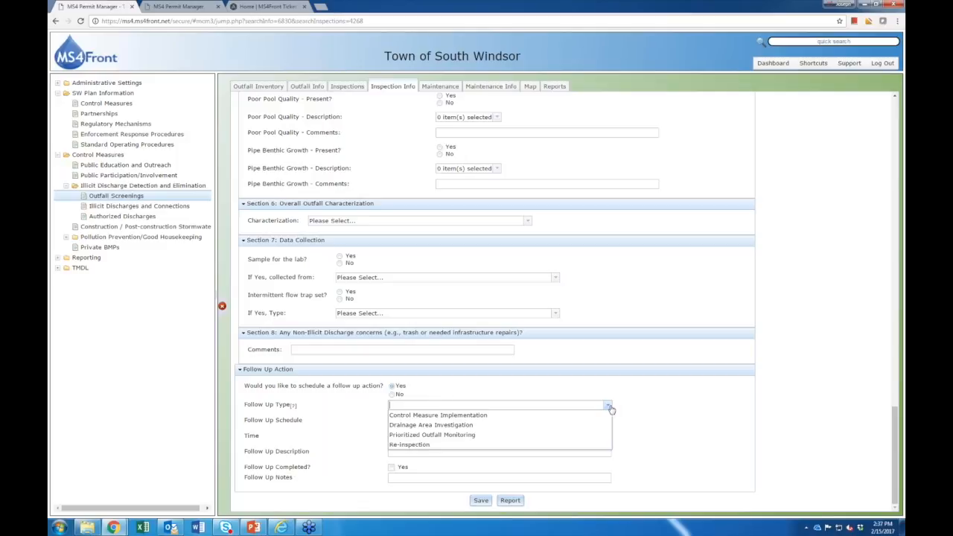
click(467, 425)
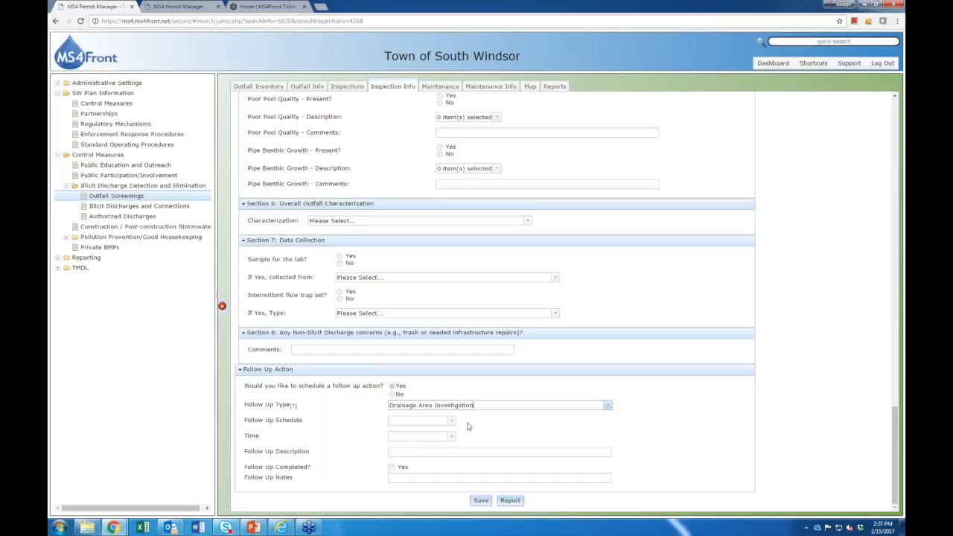
Schedule the follow-up for 2/17/2017 at 7:00 AM, leave its description and notes blank, and save the inspection.
click(450, 422)
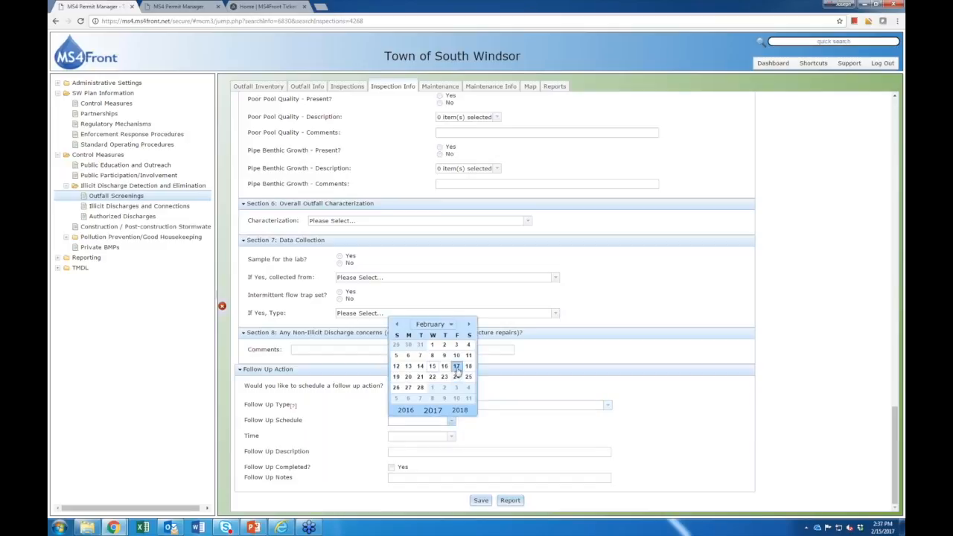
click(457, 377)
click(447, 436)
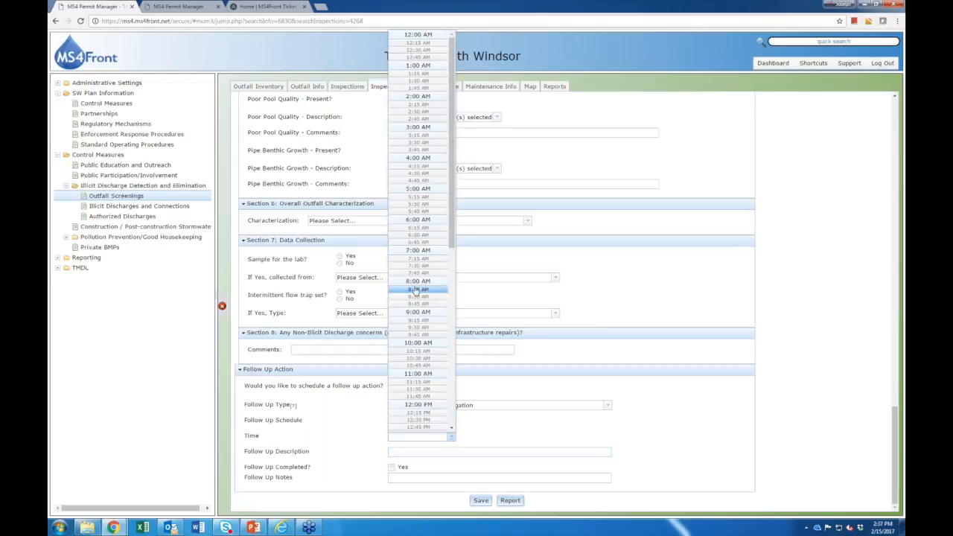
click(418, 251)
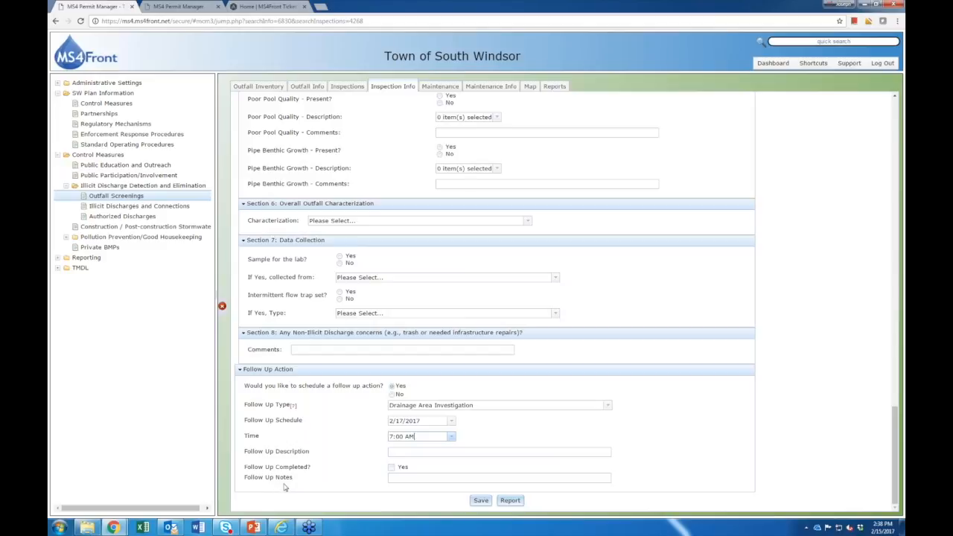
click(410, 455)
click(410, 455)
click(395, 477)
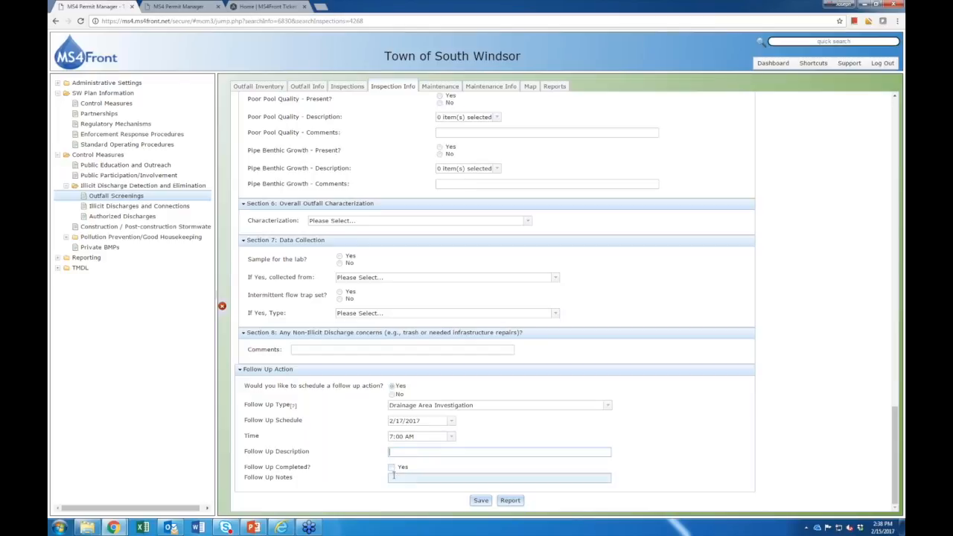
click(481, 501)
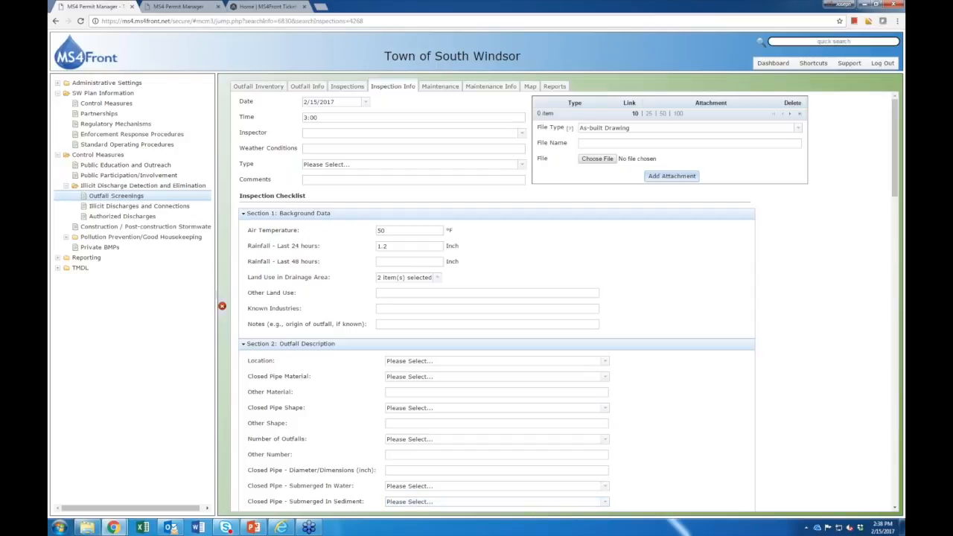
Switch to the MS4Front Mobile window, log in with the stored credentials, and open the list of outfalls.
drag(904, 206, 453, 149)
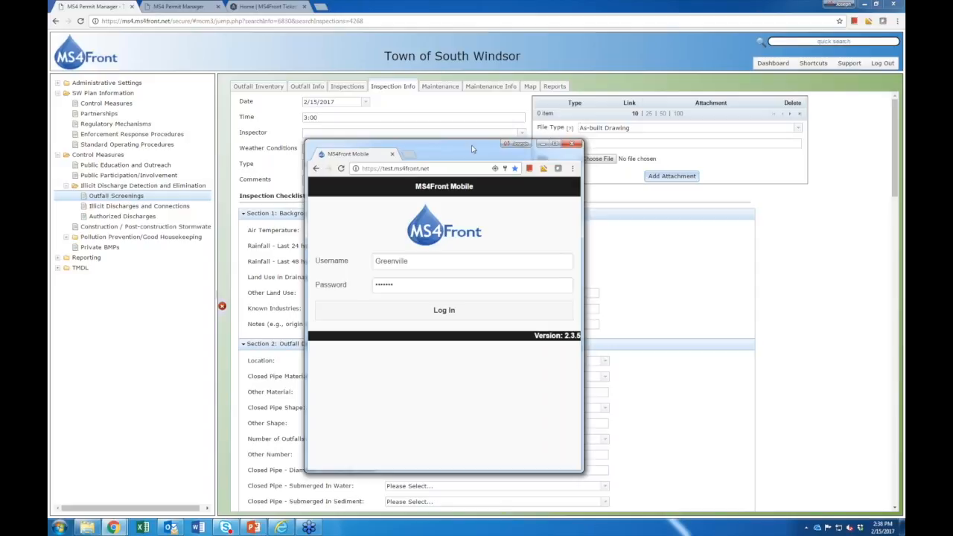
click(465, 317)
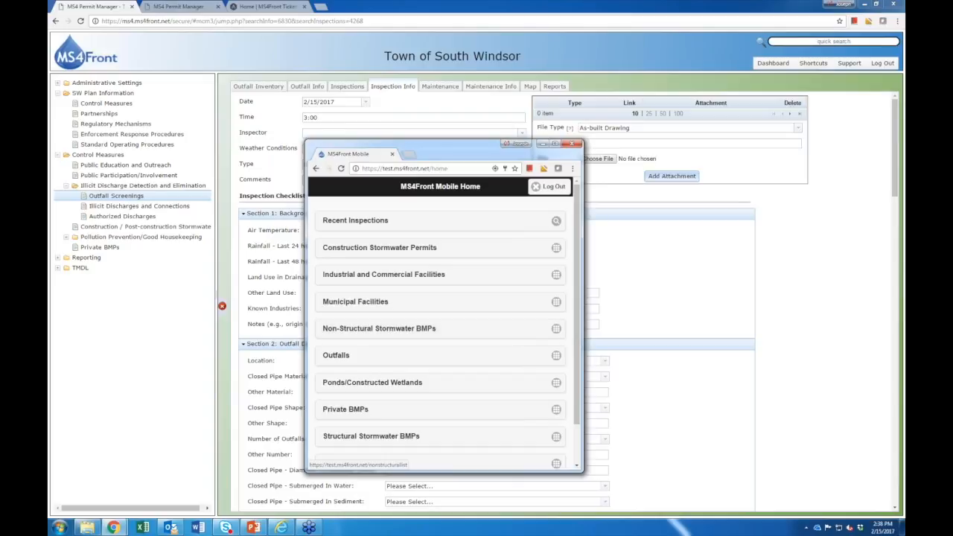
click(402, 355)
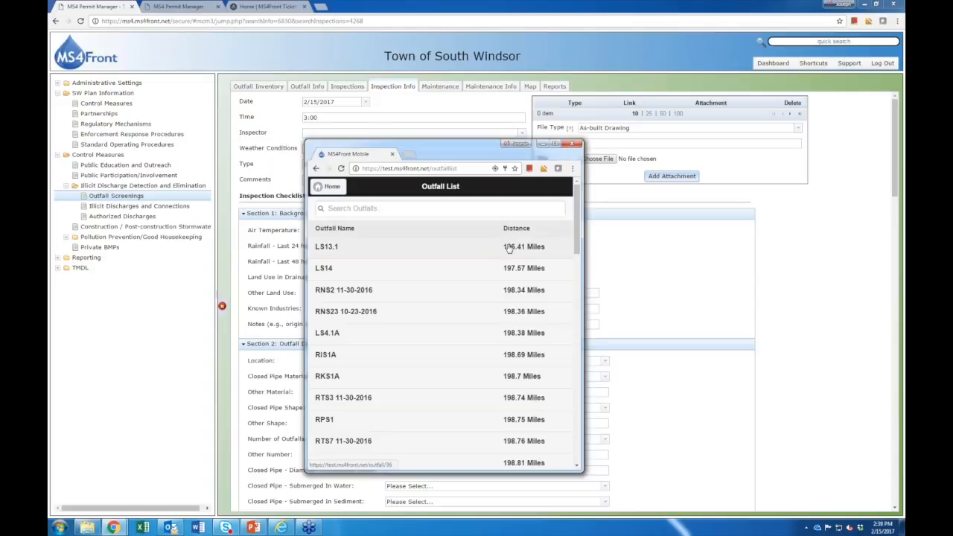
Create a new inspection for outfall LS13.1 using the Wet-weather Inspection Screening checklist.
click(367, 249)
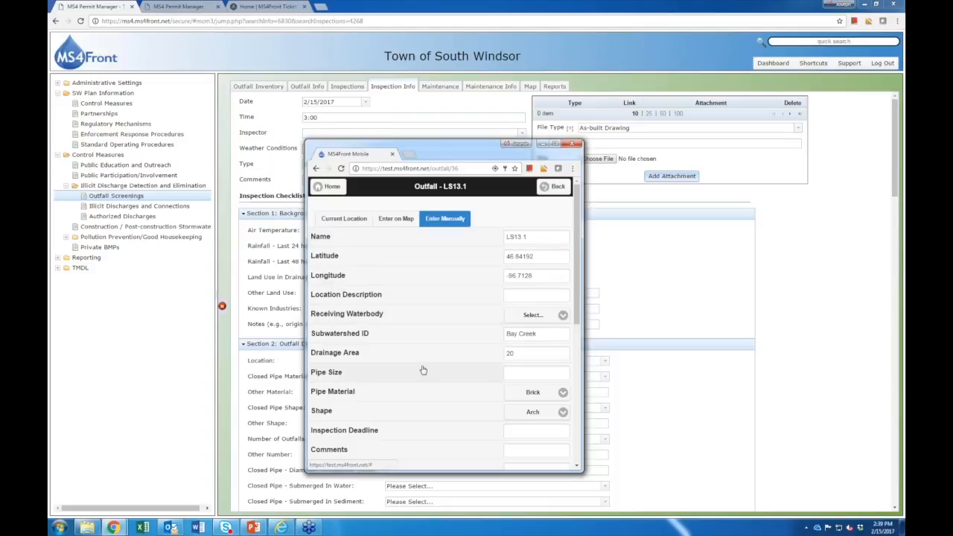
scroll(422, 370, down, 5)
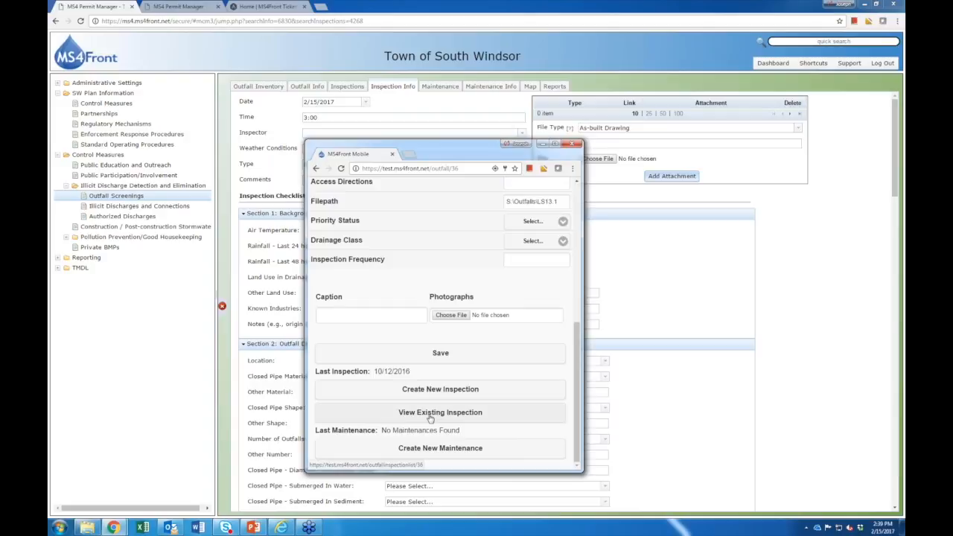
click(440, 392)
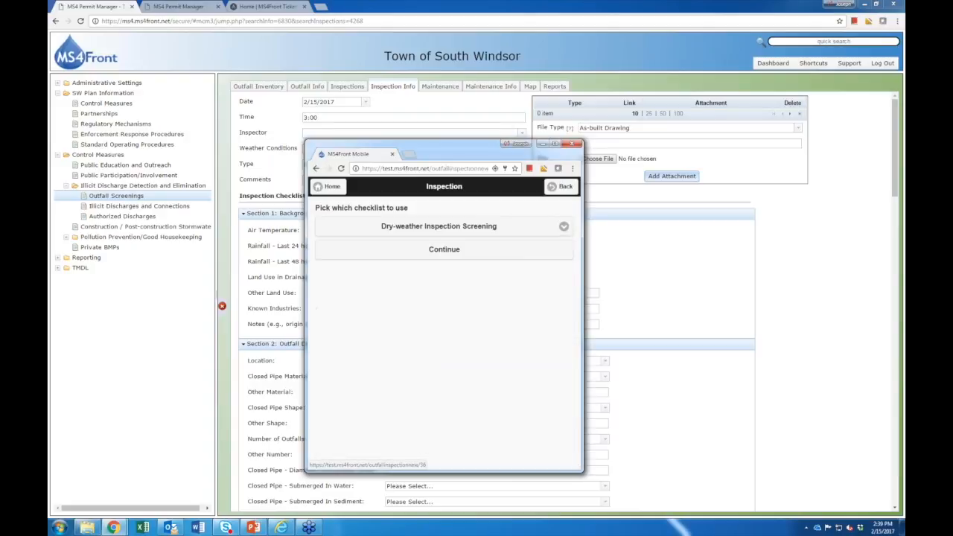
click(439, 226)
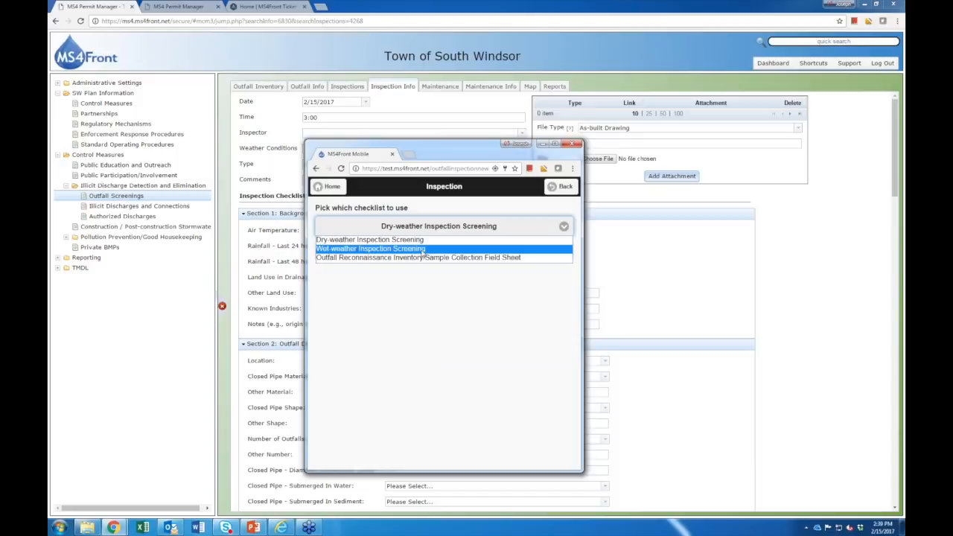
click(384, 249)
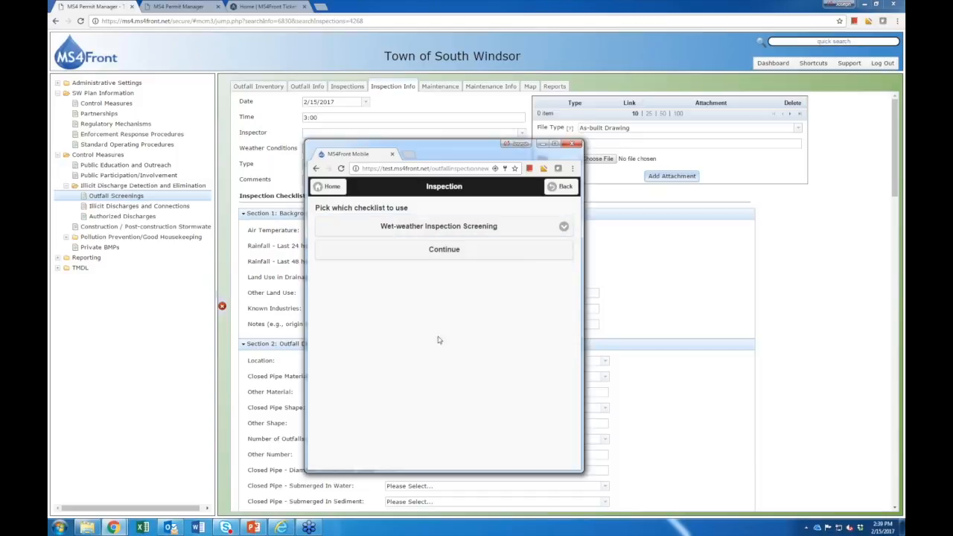
click(432, 254)
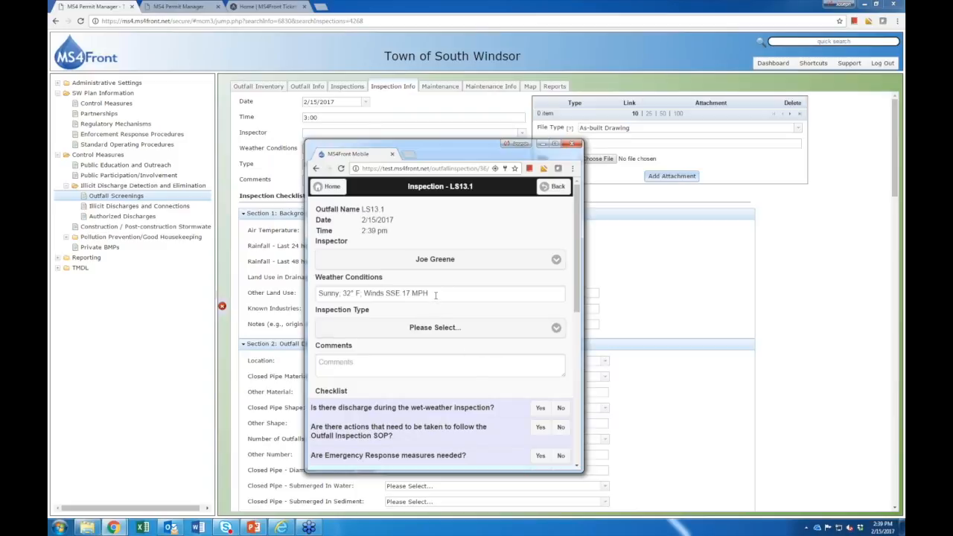
Answer the wet-weather checklist: No for discharge, Yes for SOP actions, No for Emergency Response measures, and Yes for the Turbidity Test.
drag(435, 297, 233, 293)
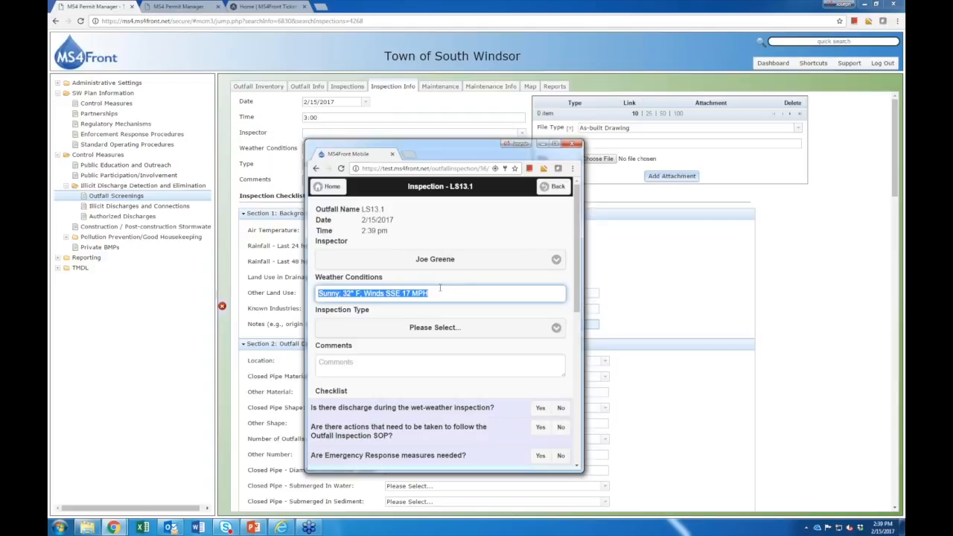
scroll(447, 298, down, 1)
click(560, 317)
click(540, 337)
click(561, 366)
click(540, 385)
scroll(462, 343, down, 2)
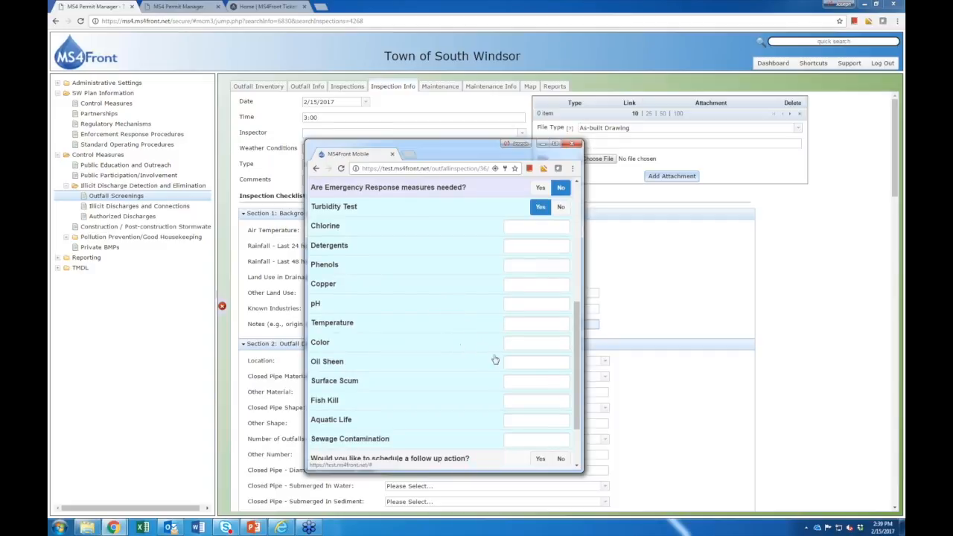
scroll(454, 342, down, 1)
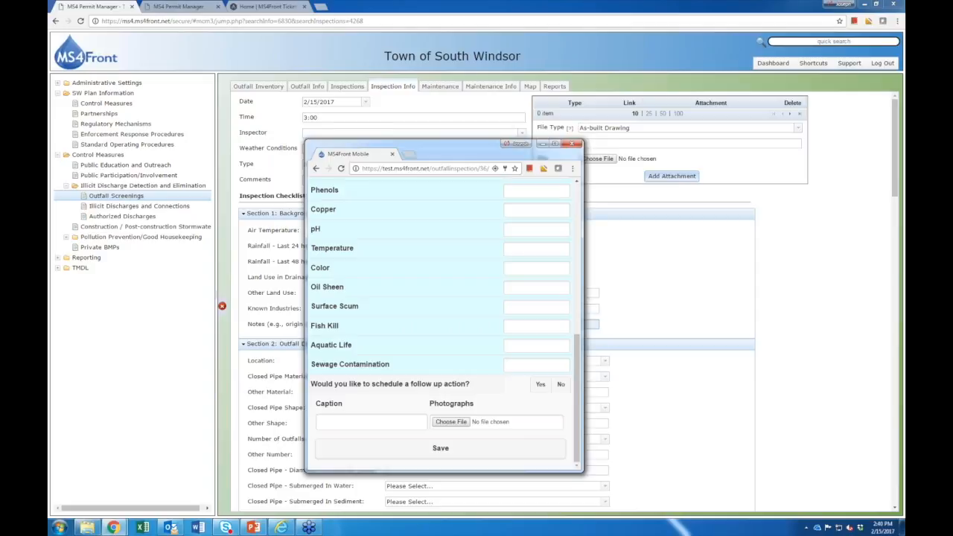
Return to the desktop permit manager window and log out of the Town of South Windsor account.
click(845, 320)
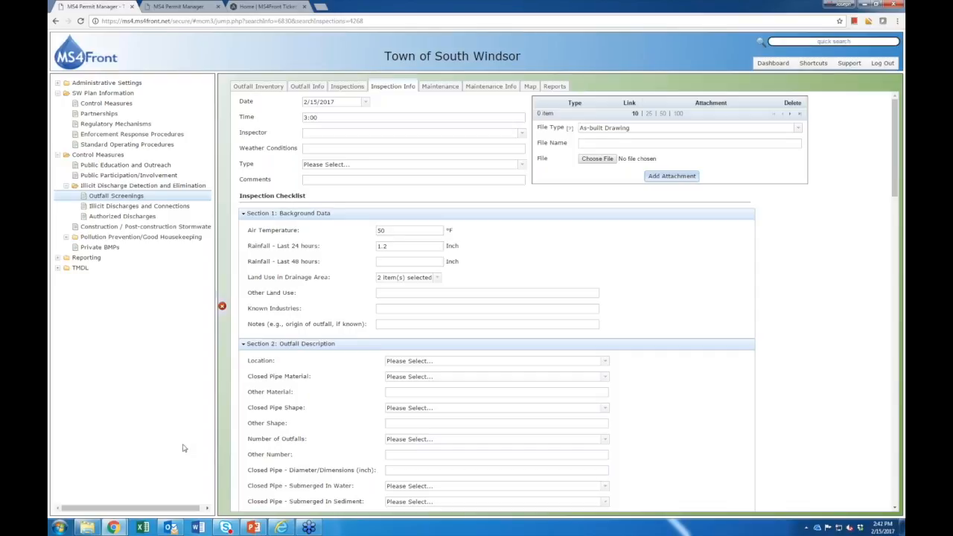
click(178, 7)
drag(114, 7, 199, 9)
click(879, 65)
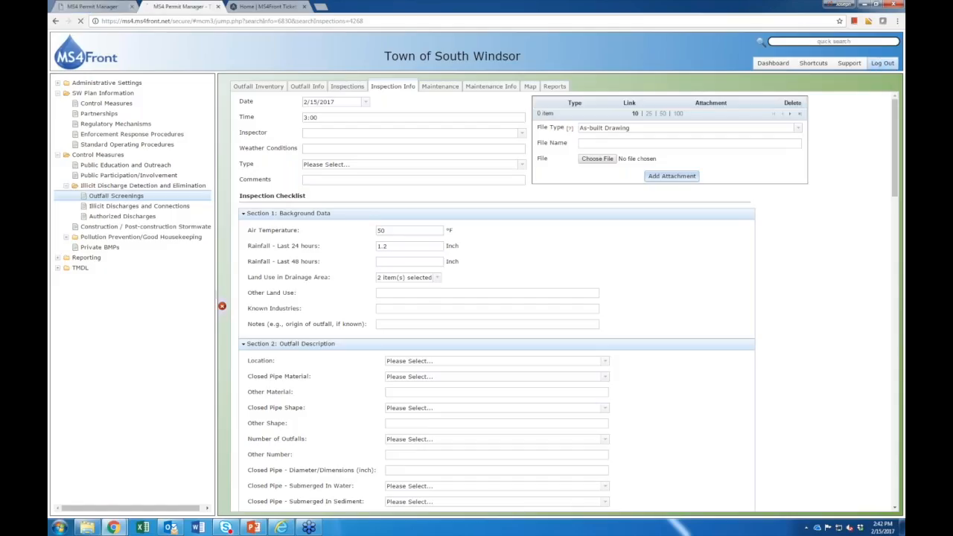
click(114, 7)
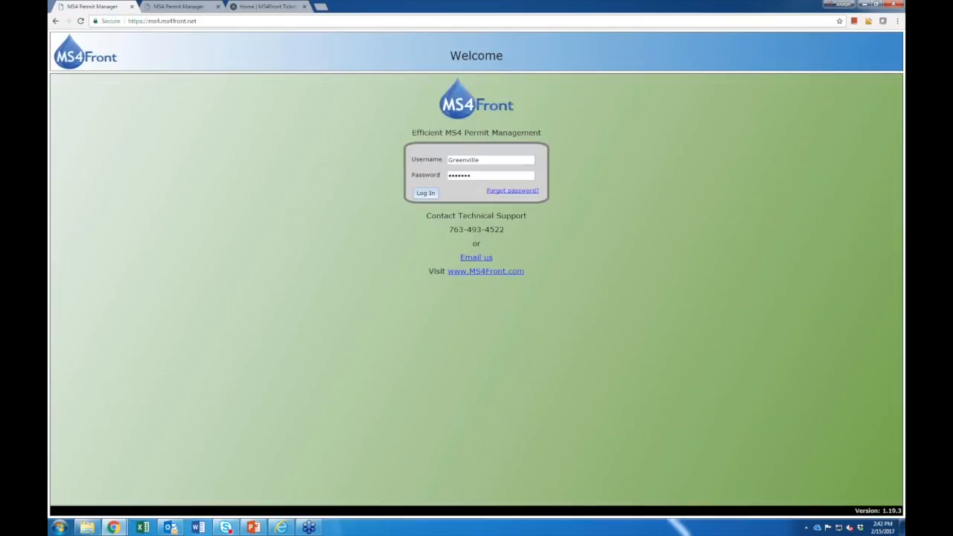
Log in to the City of Greenville account and show the navigation tree beside the dashboard.
click(425, 194)
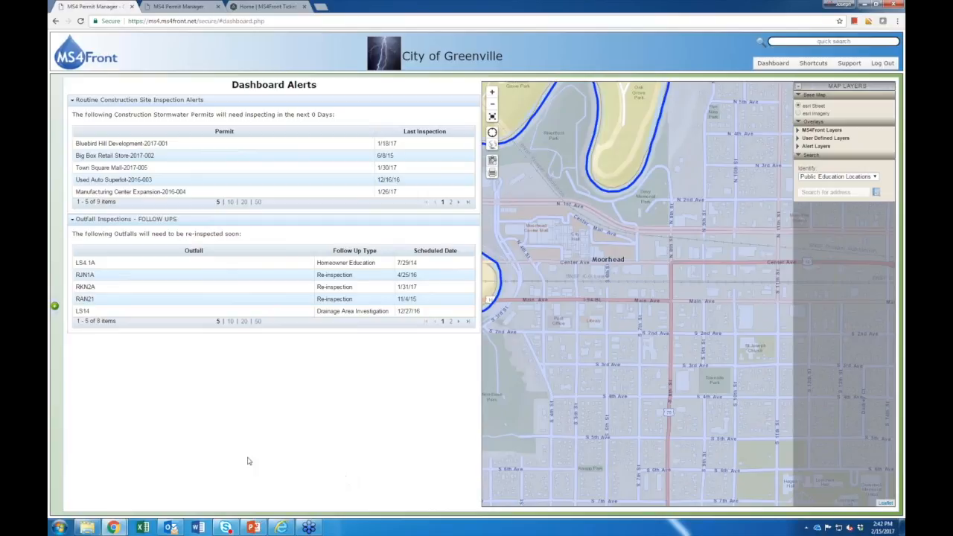
click(54, 307)
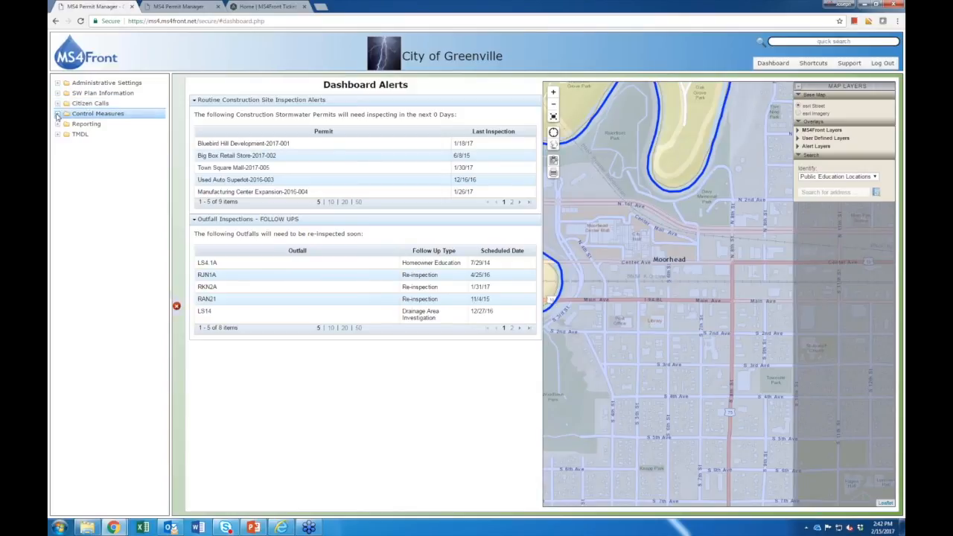
Open the Illicit Discharges and Connections list under Control Measures, widening the navigation tree so its full labels show.
click(58, 116)
click(104, 144)
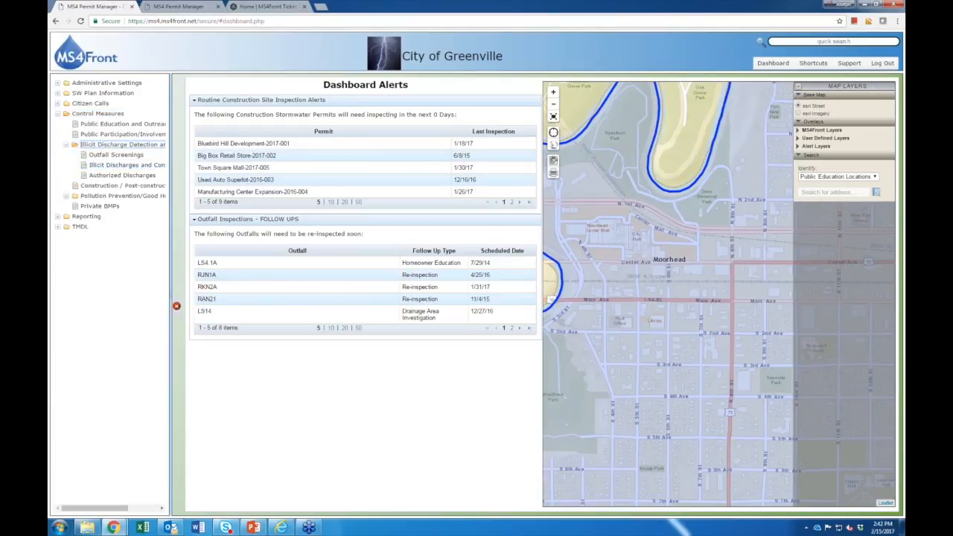
drag(176, 245, 221, 246)
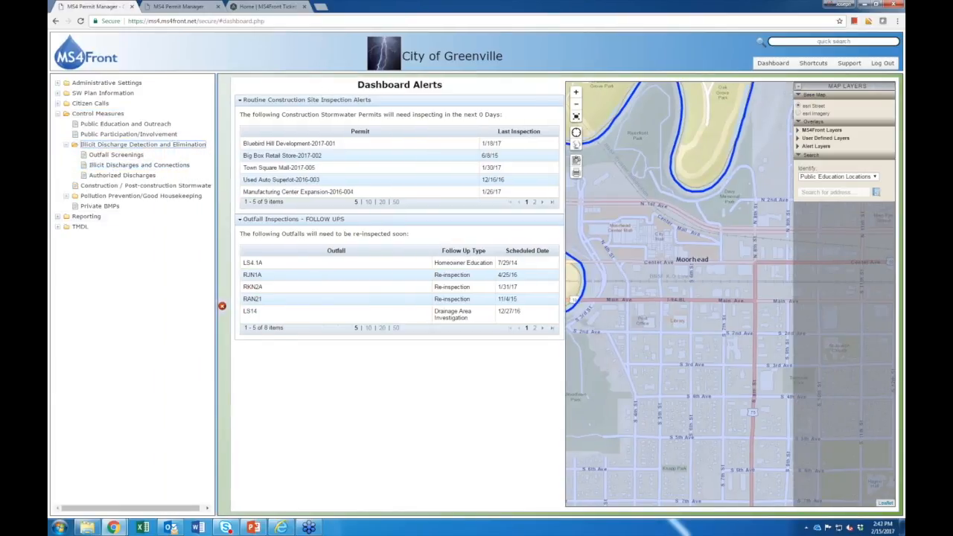
click(121, 165)
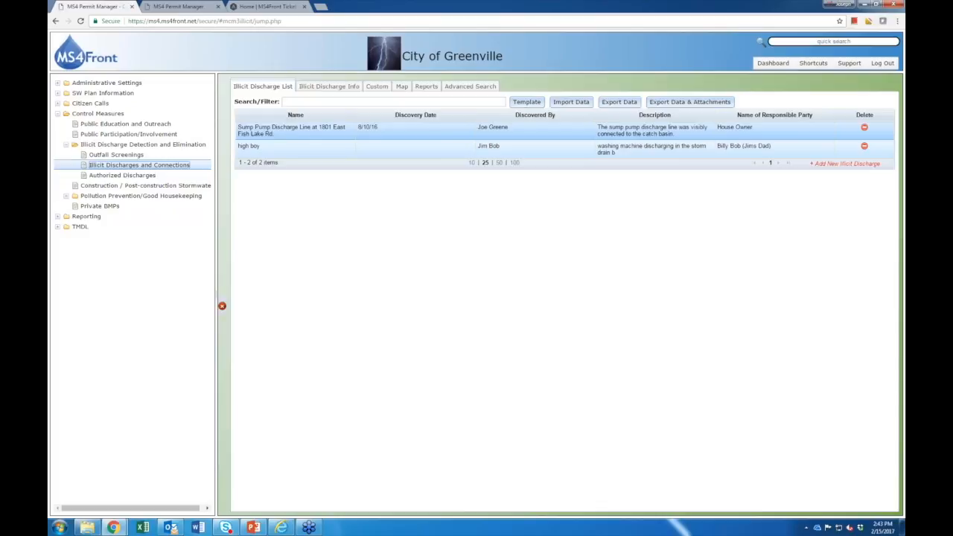
Open the sump pump discharge line record and examine its responsible party and Discovered By details.
click(291, 130)
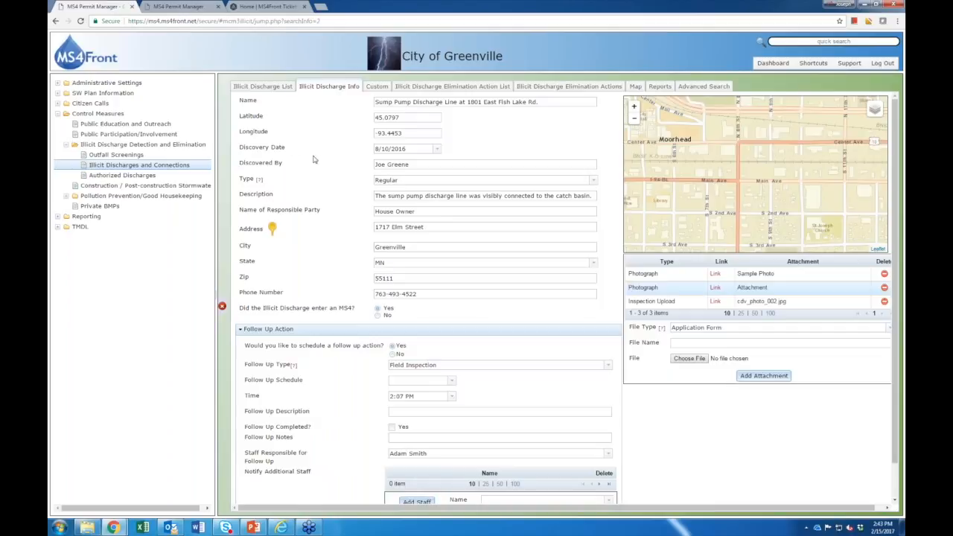
click(419, 212)
click(474, 168)
key(ctrl+a)
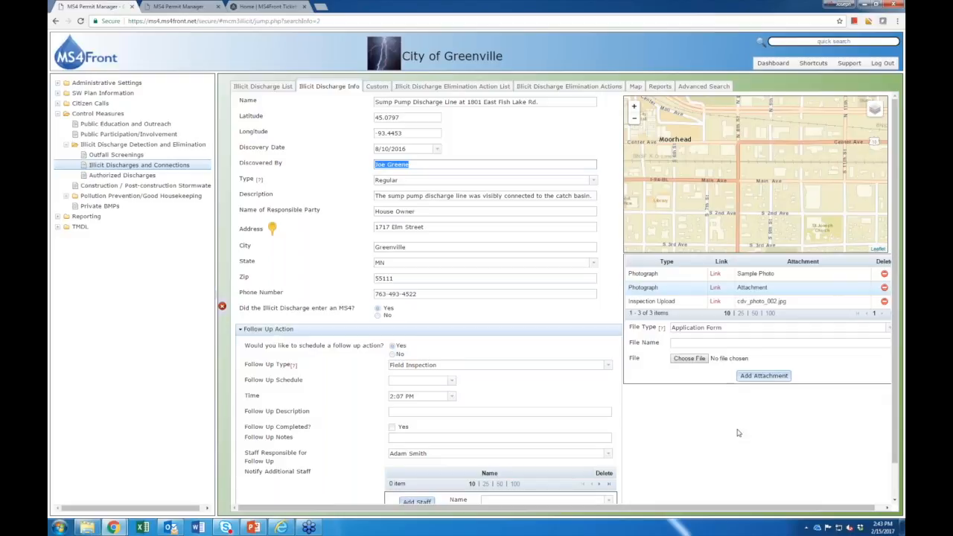
Expand Citizen Calls in the navigation tree and review its entry alongside the illicit discharge sections.
click(58, 106)
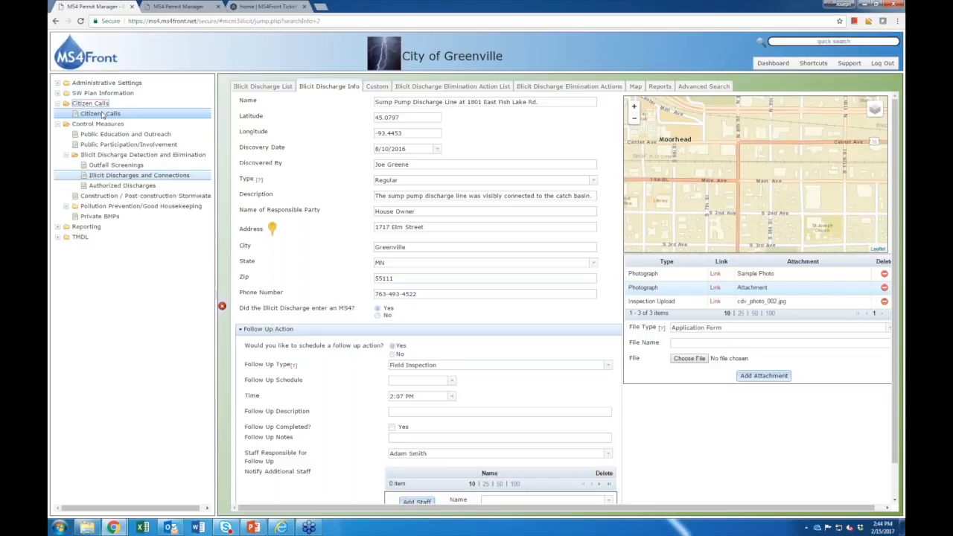
click(115, 167)
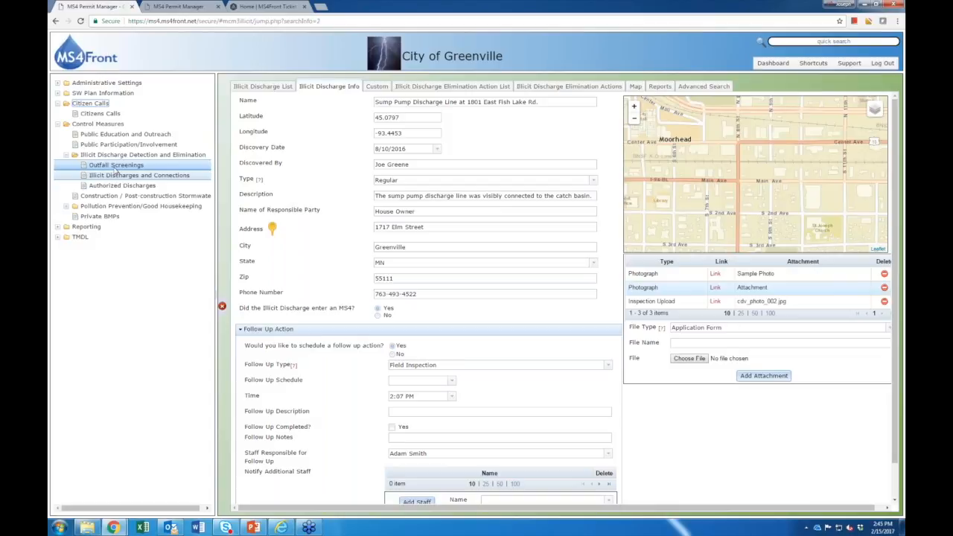
click(116, 175)
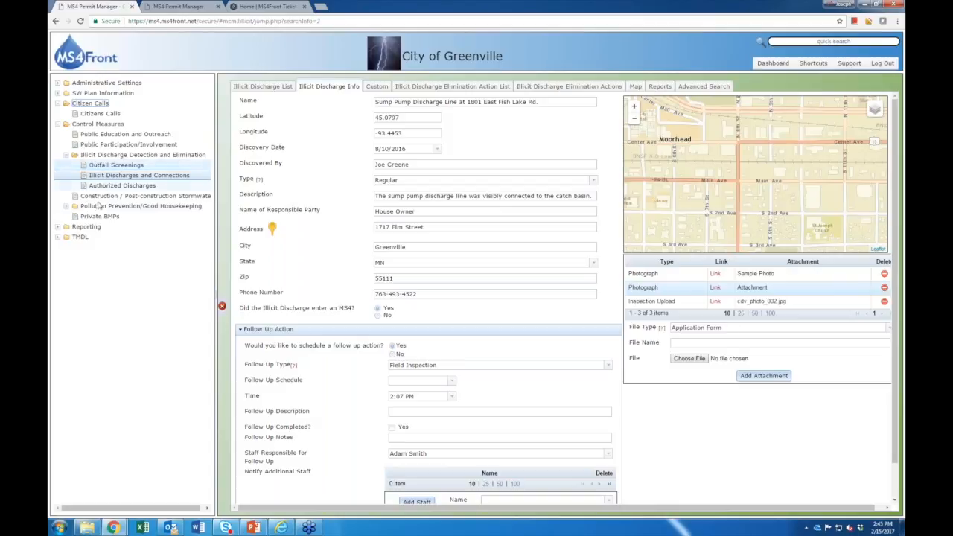
Expand Pollution Prevention/Good Housekeeping to review its BMP, facility and training sections, and collapse the Control Measures folder.
click(67, 208)
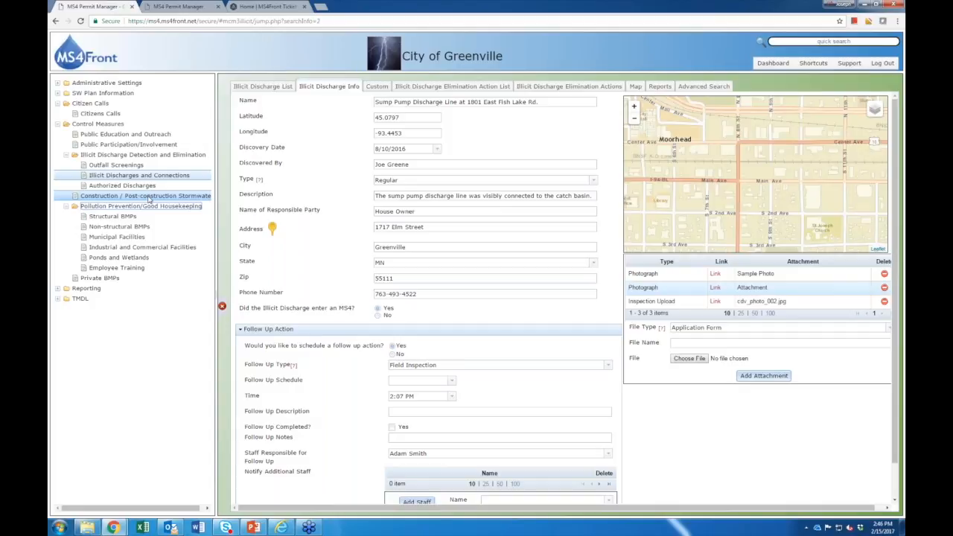
click(136, 206)
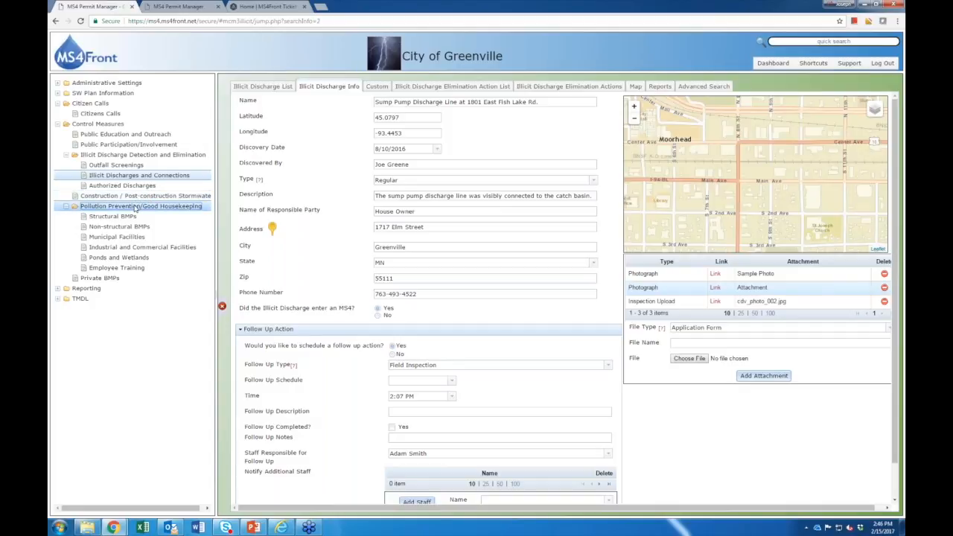
click(135, 216)
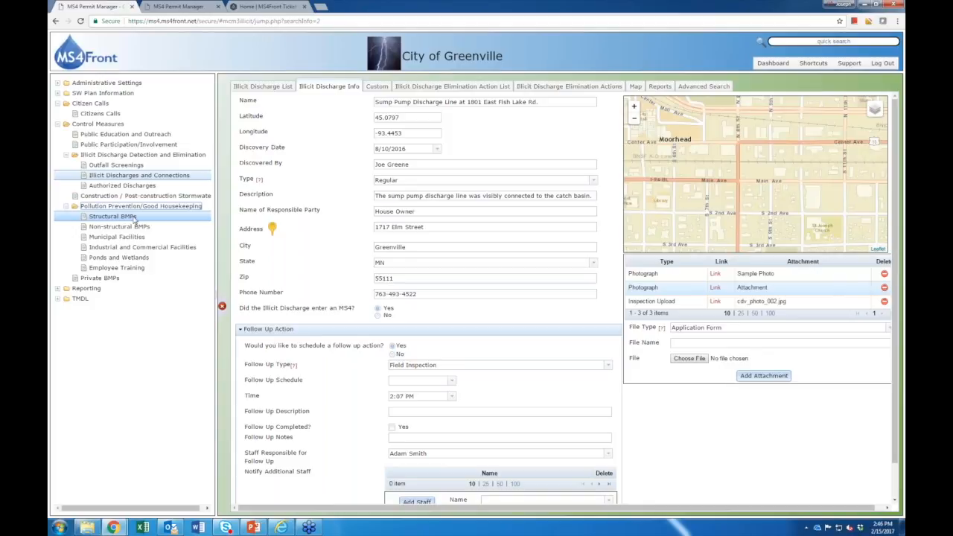
click(135, 226)
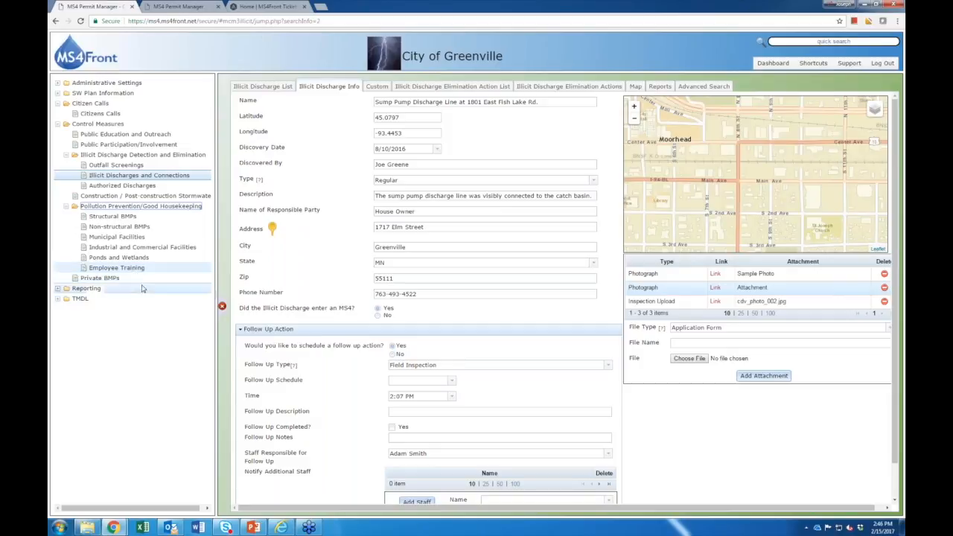
click(58, 124)
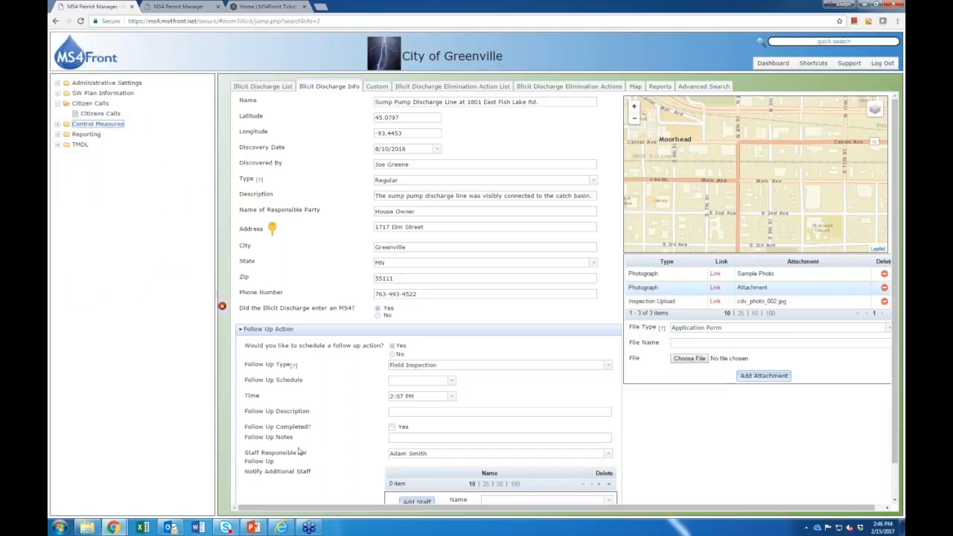
Switch to the CT Webinar-final presentation in PowerPoint at the Pricing Details slide and show the hidden notification icons.
click(254, 527)
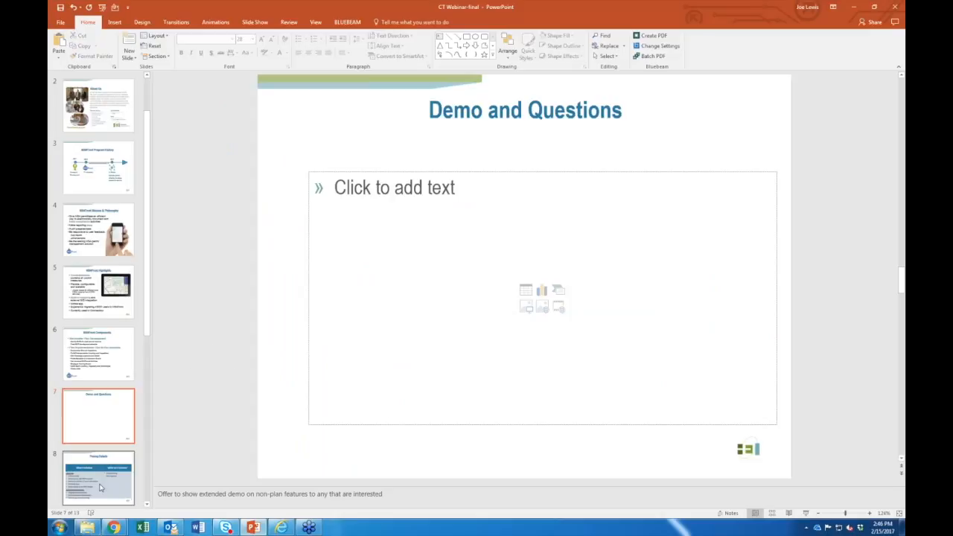
click(98, 476)
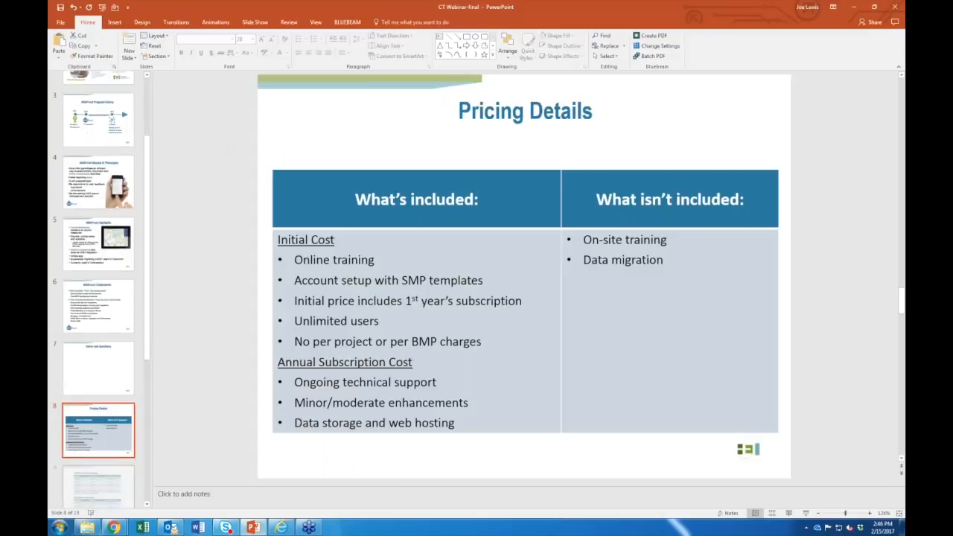
click(808, 531)
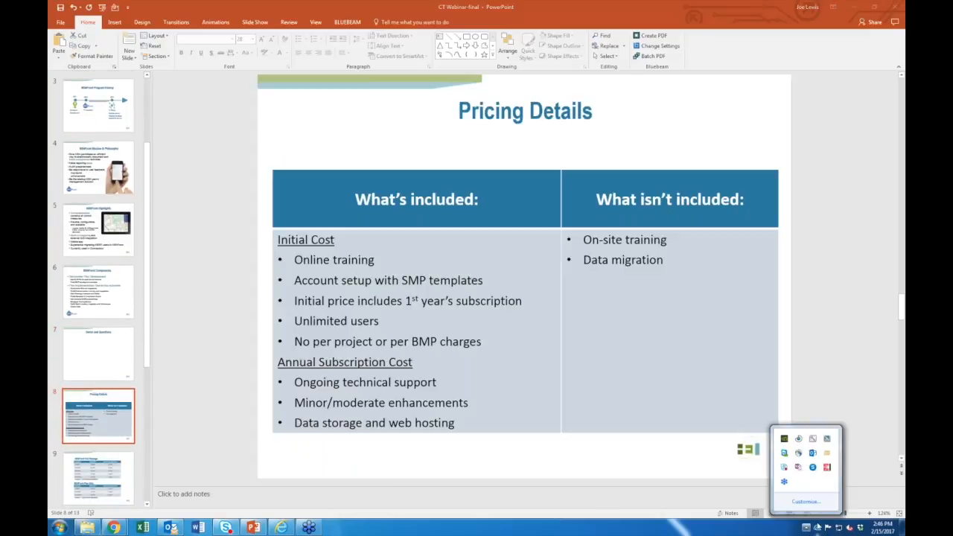